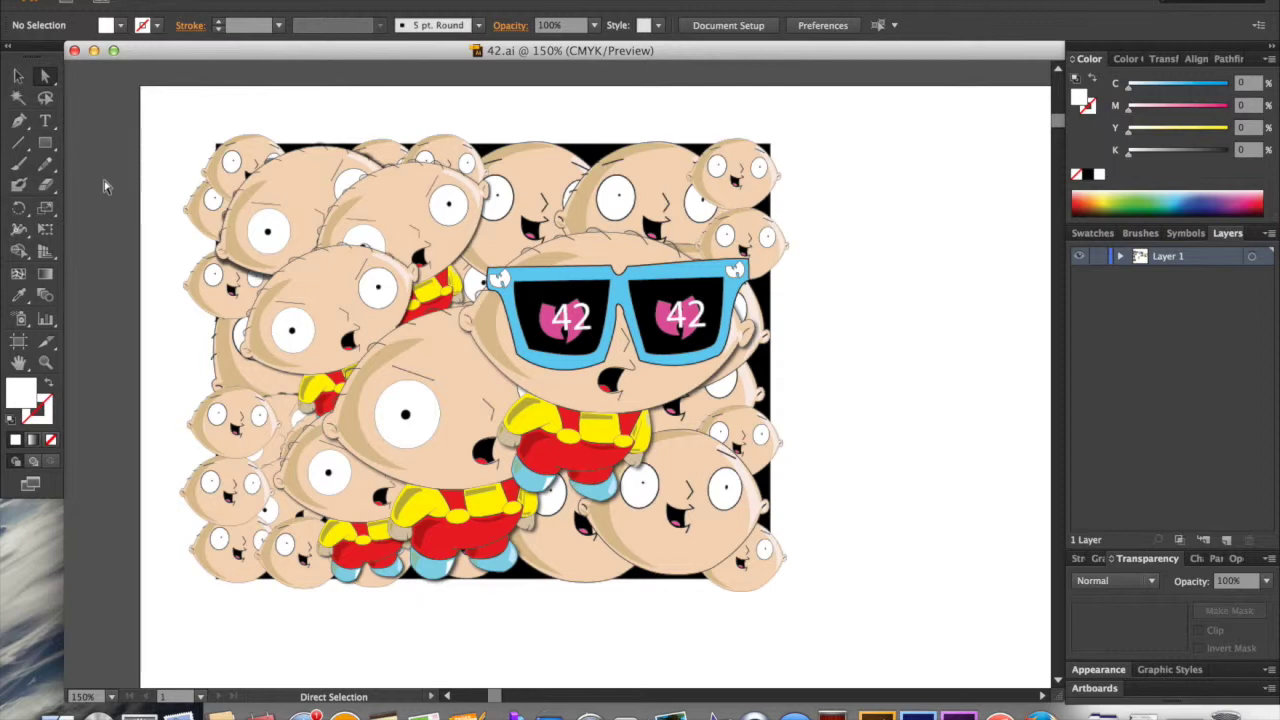
Look over the character artworks laid out across and down the 42.ai document.
scroll(105, 186, right, 15)
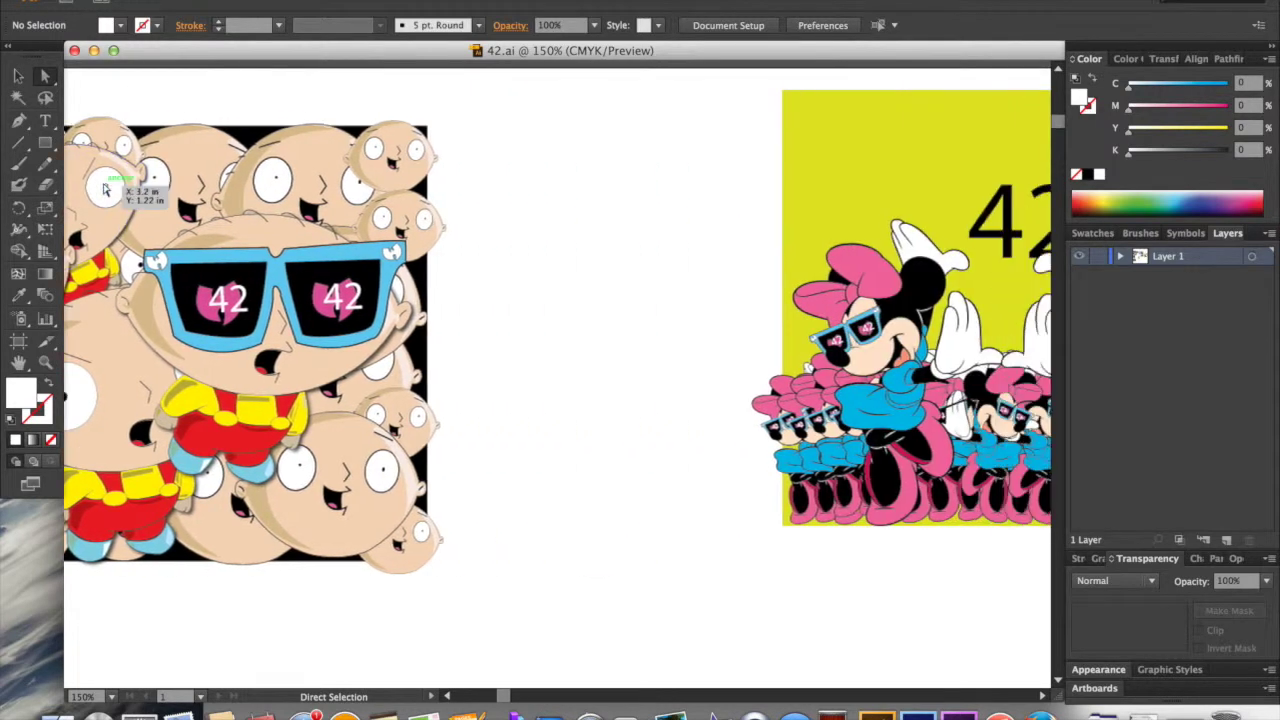
scroll(105, 190, right, 10)
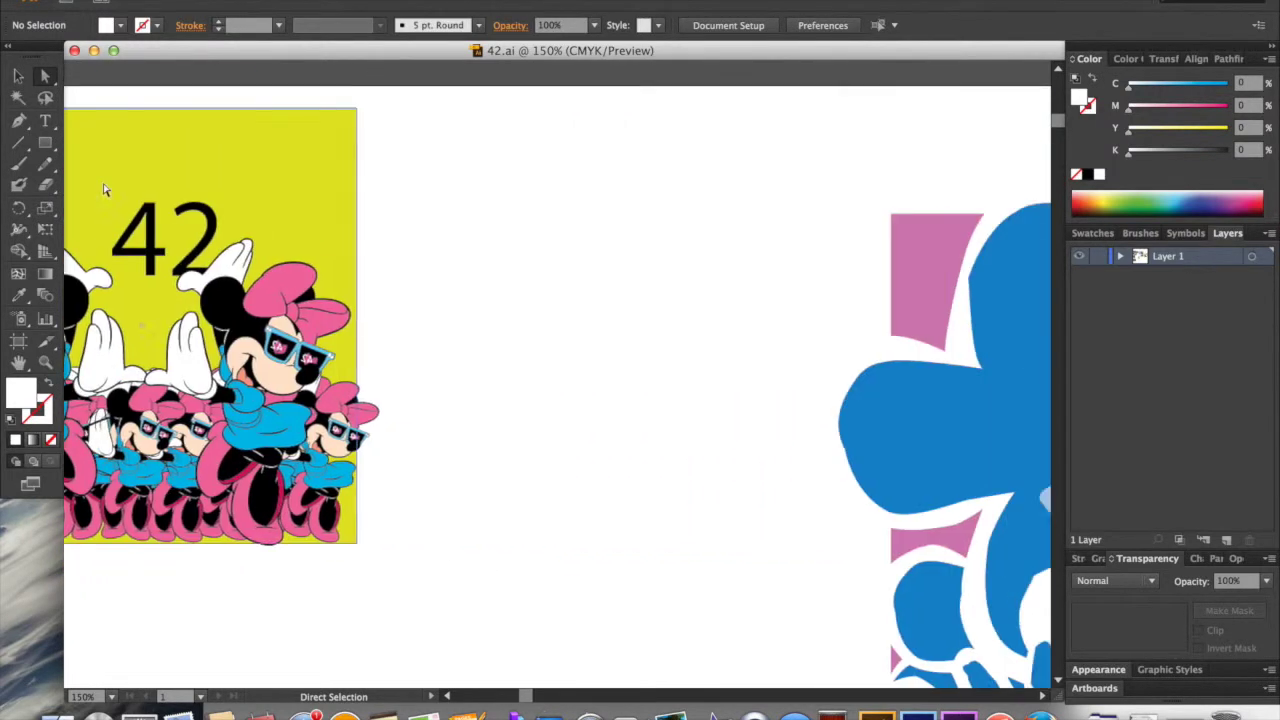
scroll(106, 189, left, 14)
scroll(105, 188, left, 8)
scroll(105, 188, down, 3)
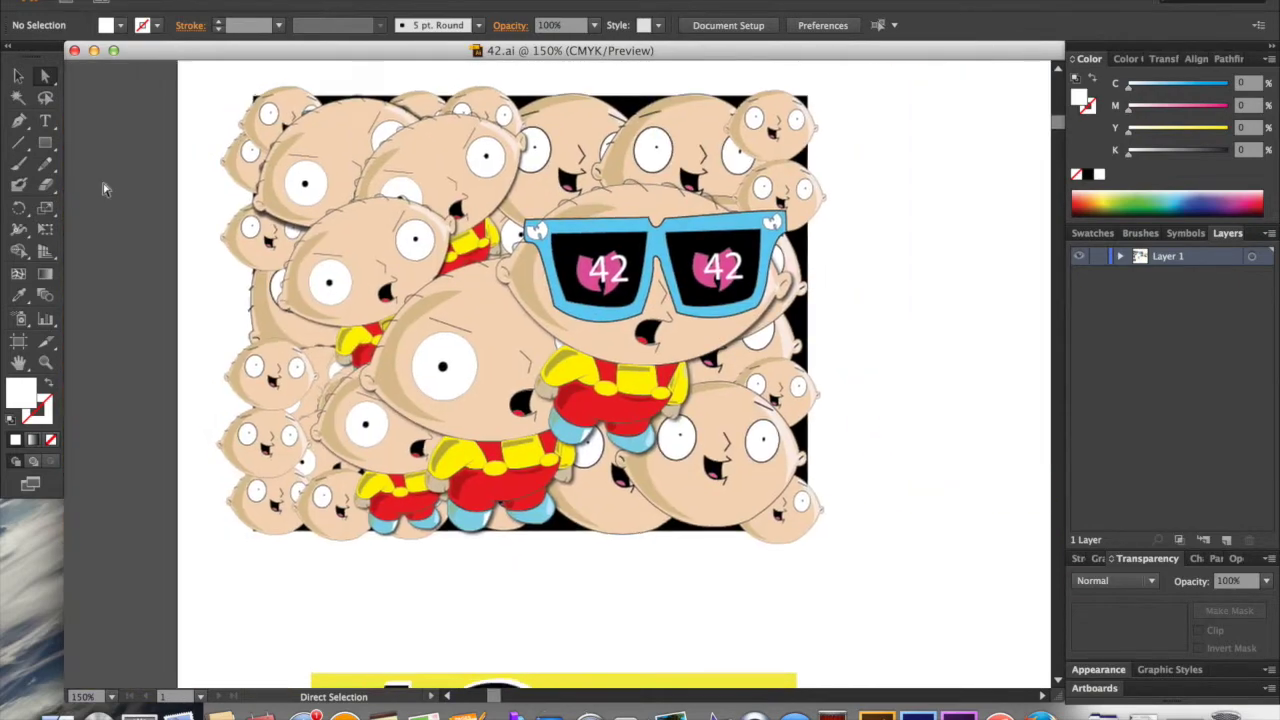
scroll(105, 188, up, 2)
scroll(104, 189, down, 8)
scroll(105, 188, down, 2)
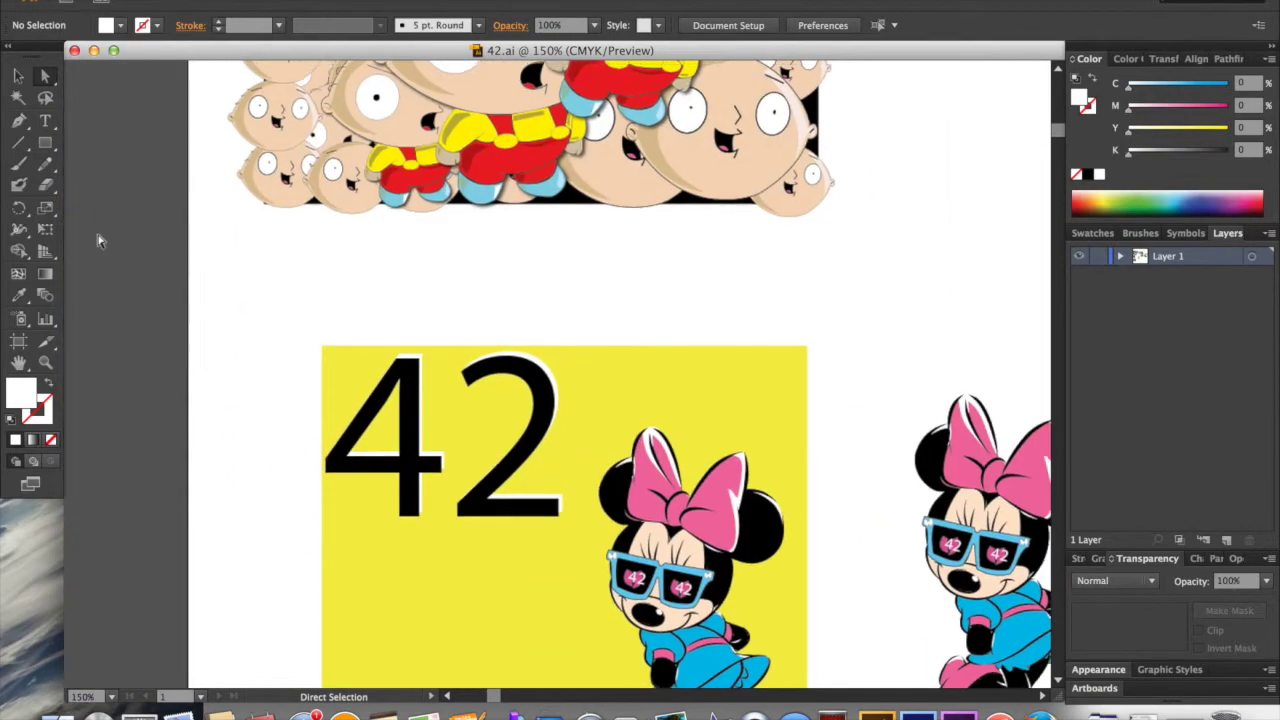
scroll(151, 266, up, 8)
scroll(151, 266, up, 1)
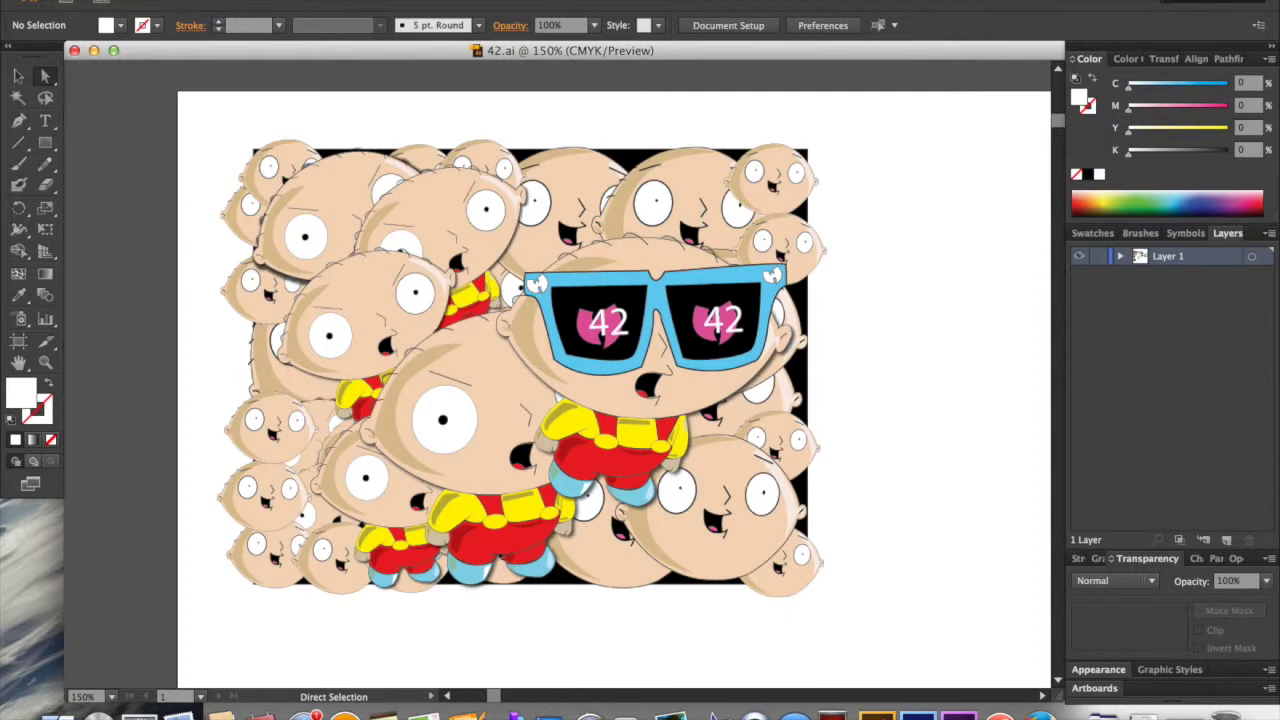
Create a new document named stewie, 10 by 10 inches in portrait orientation, CMYK, with raster effects at High (300 ppi).
click(148, 0)
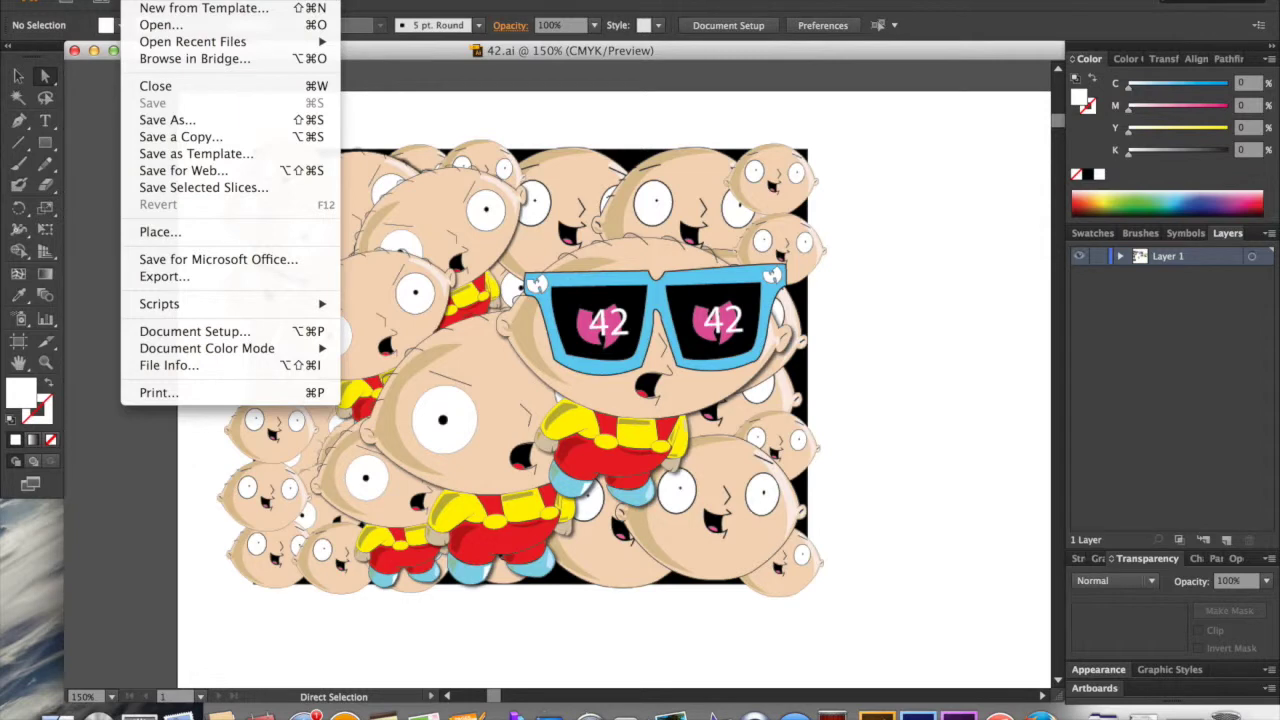
key(super+n)
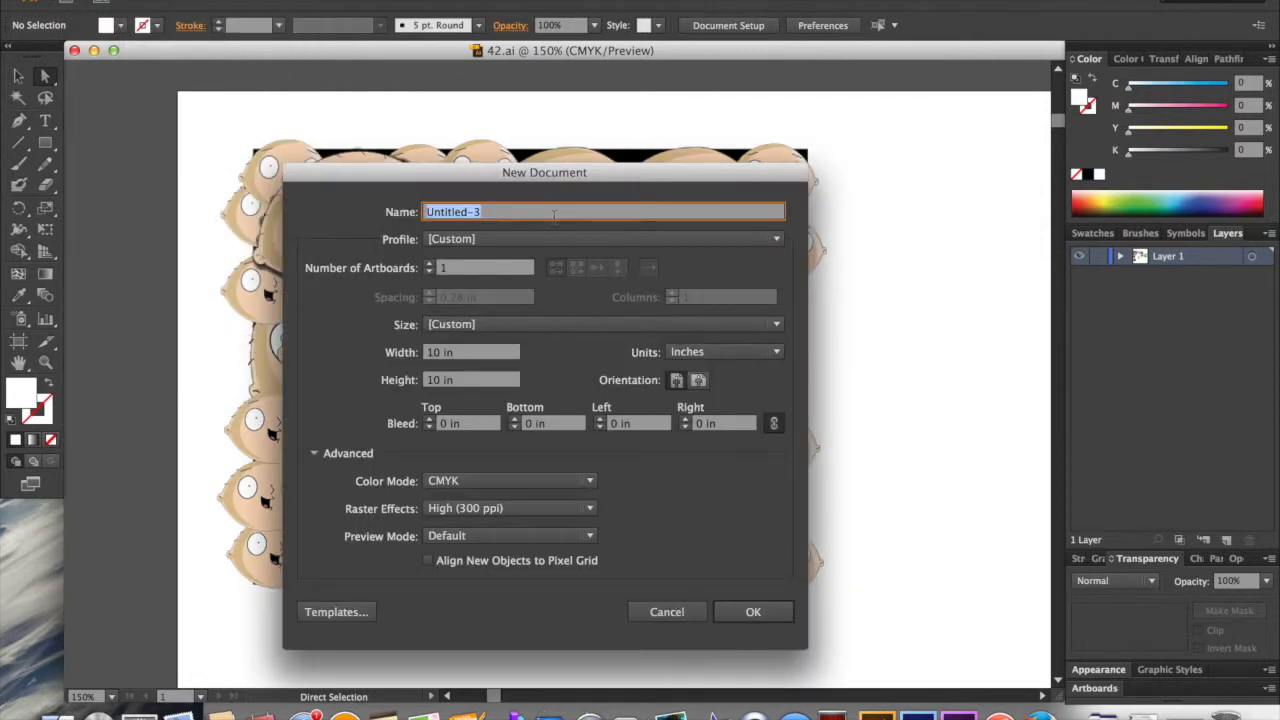
text(stewie)
click(781, 324)
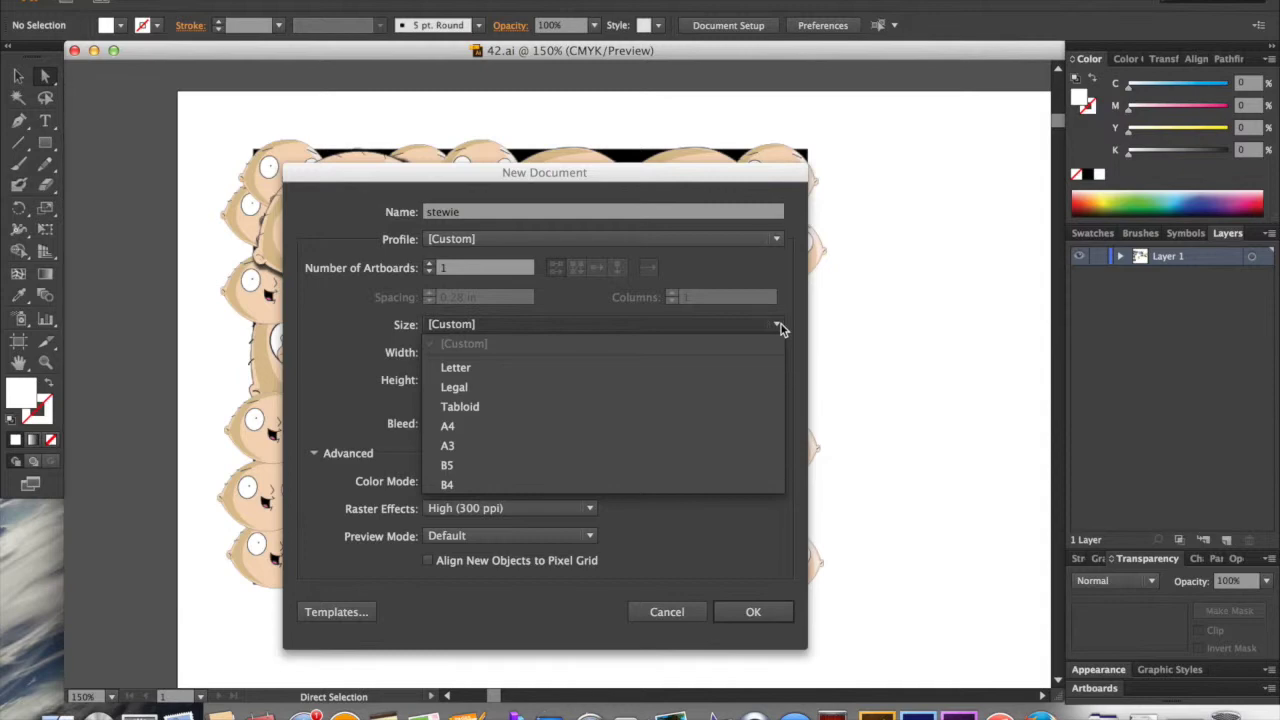
click(781, 324)
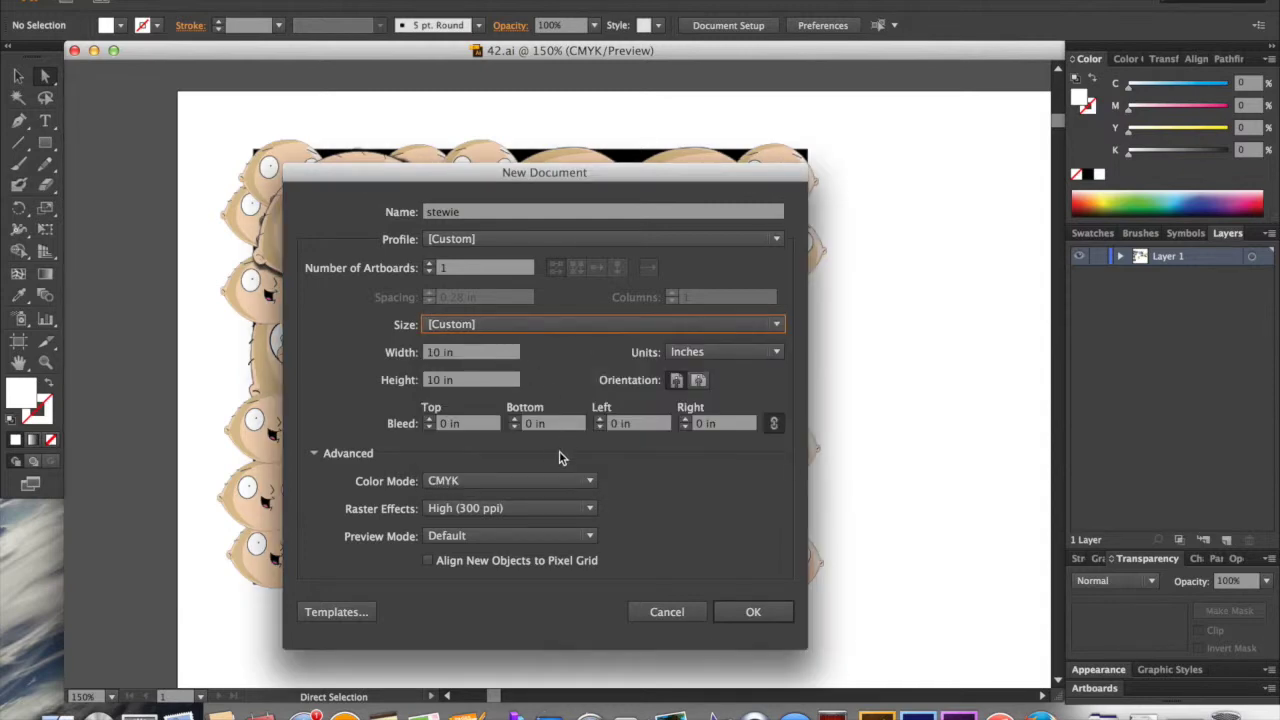
click(698, 381)
click(678, 384)
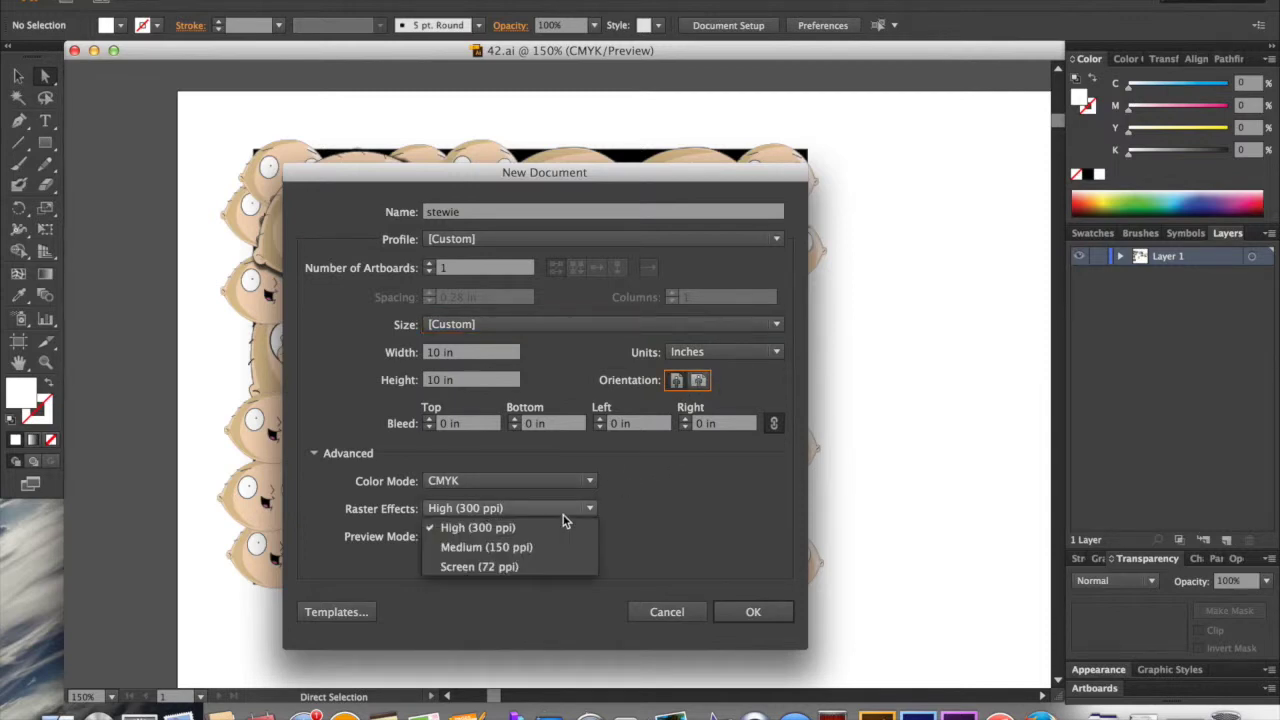
click(563, 512)
click(563, 515)
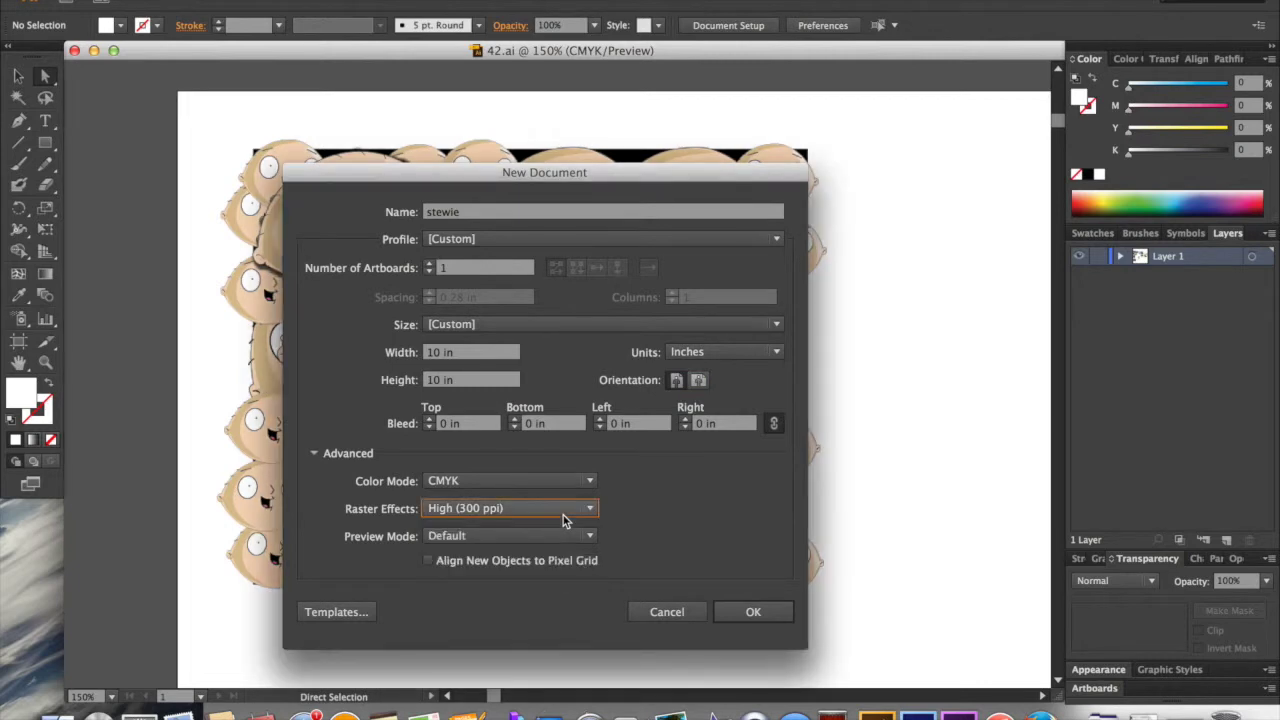
click(753, 612)
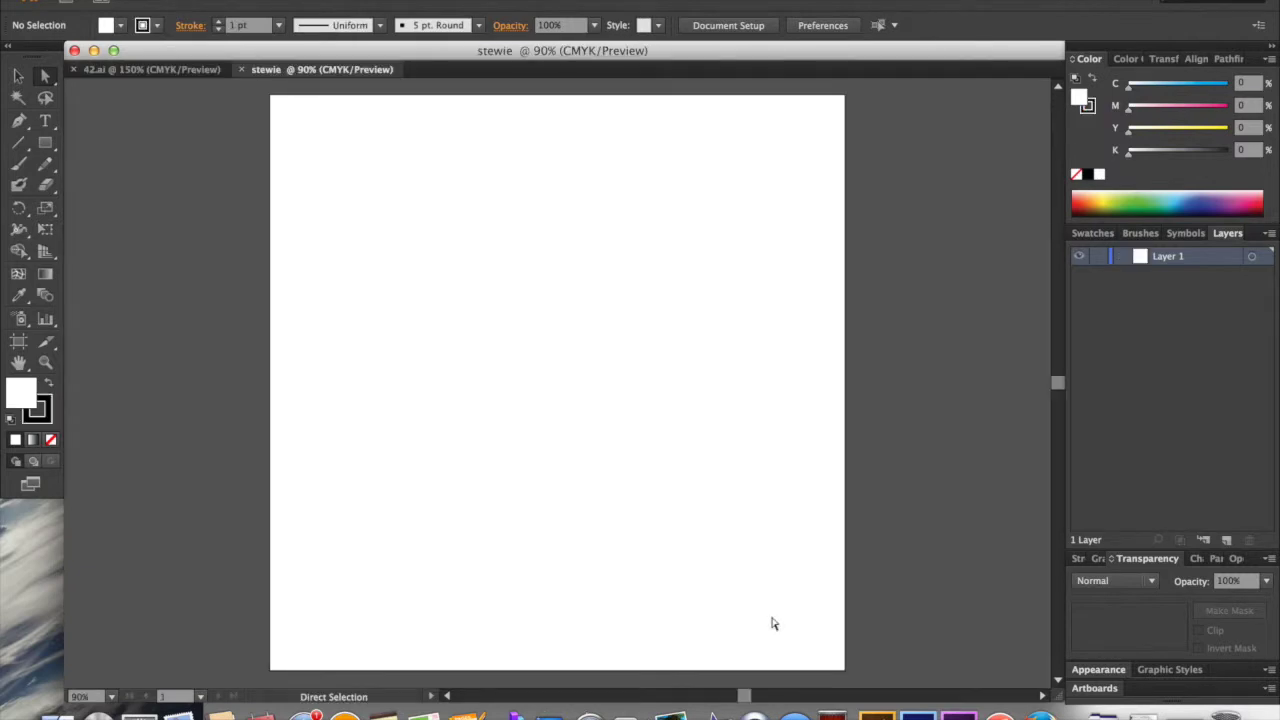
Copy the small head at the upper-right corner of the Stewie artwork in 42.ai into the stewie document.
click(167, 67)
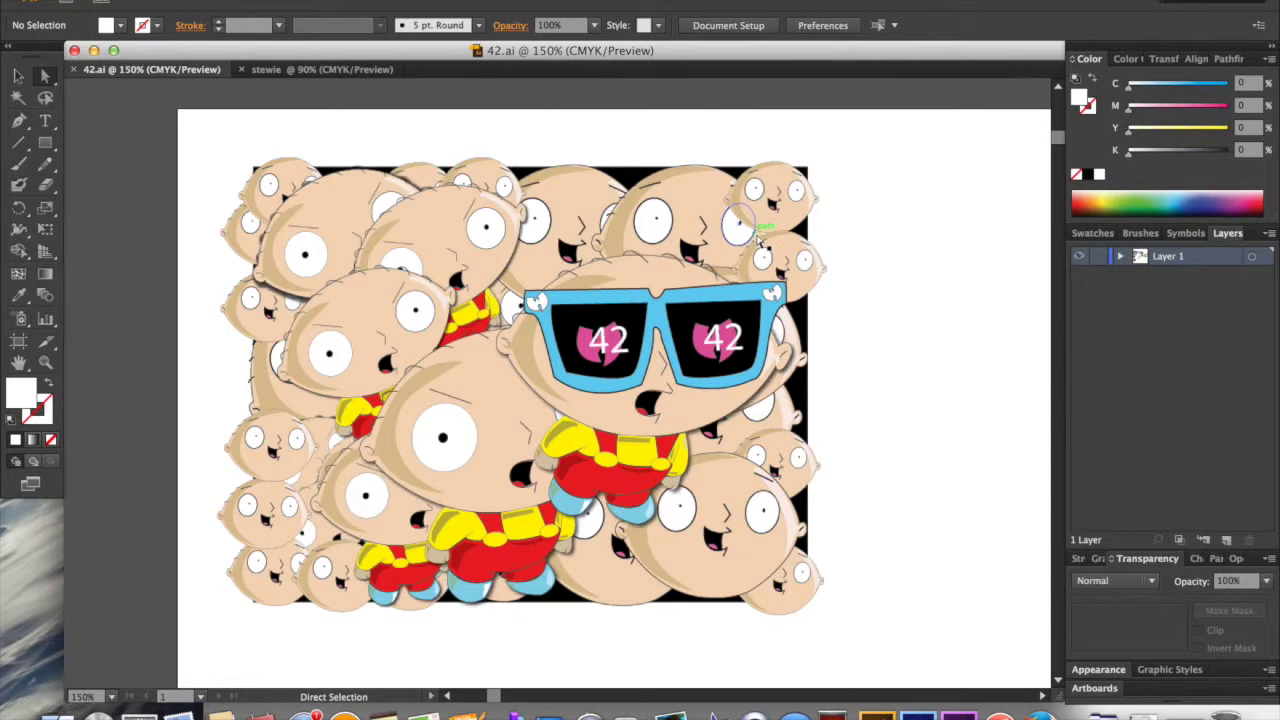
click(18, 77)
click(793, 198)
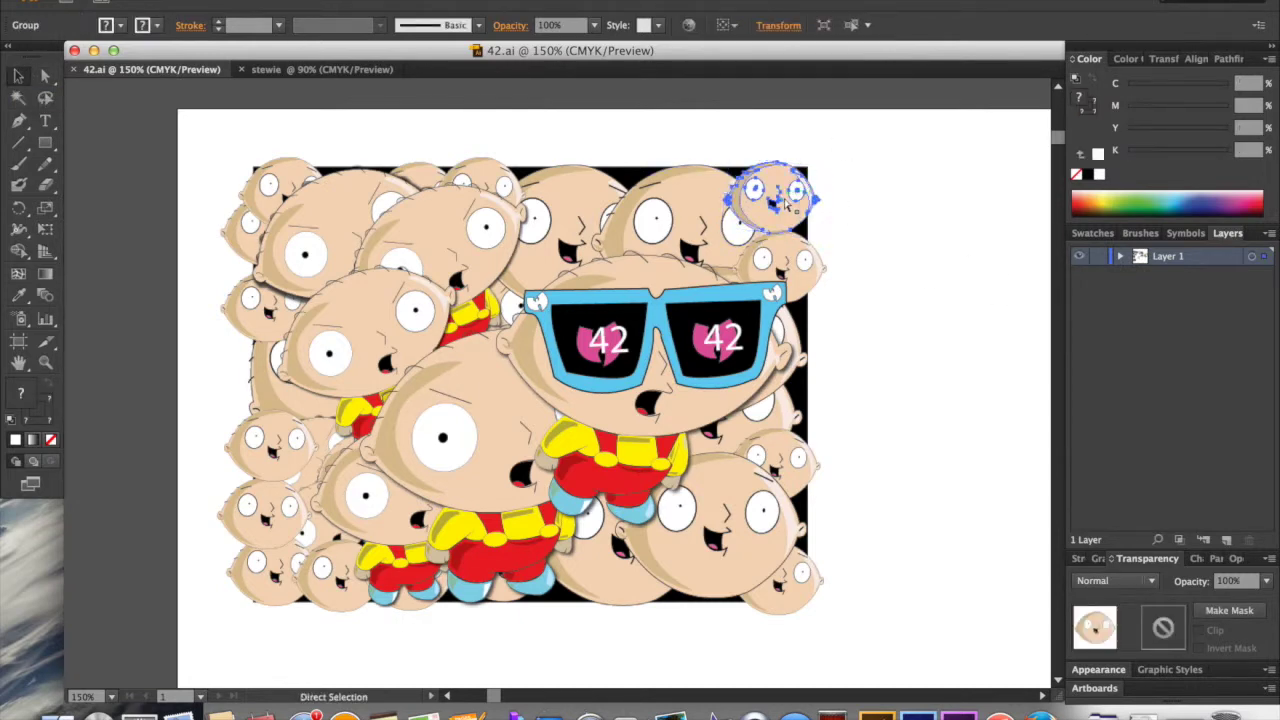
click(290, 69)
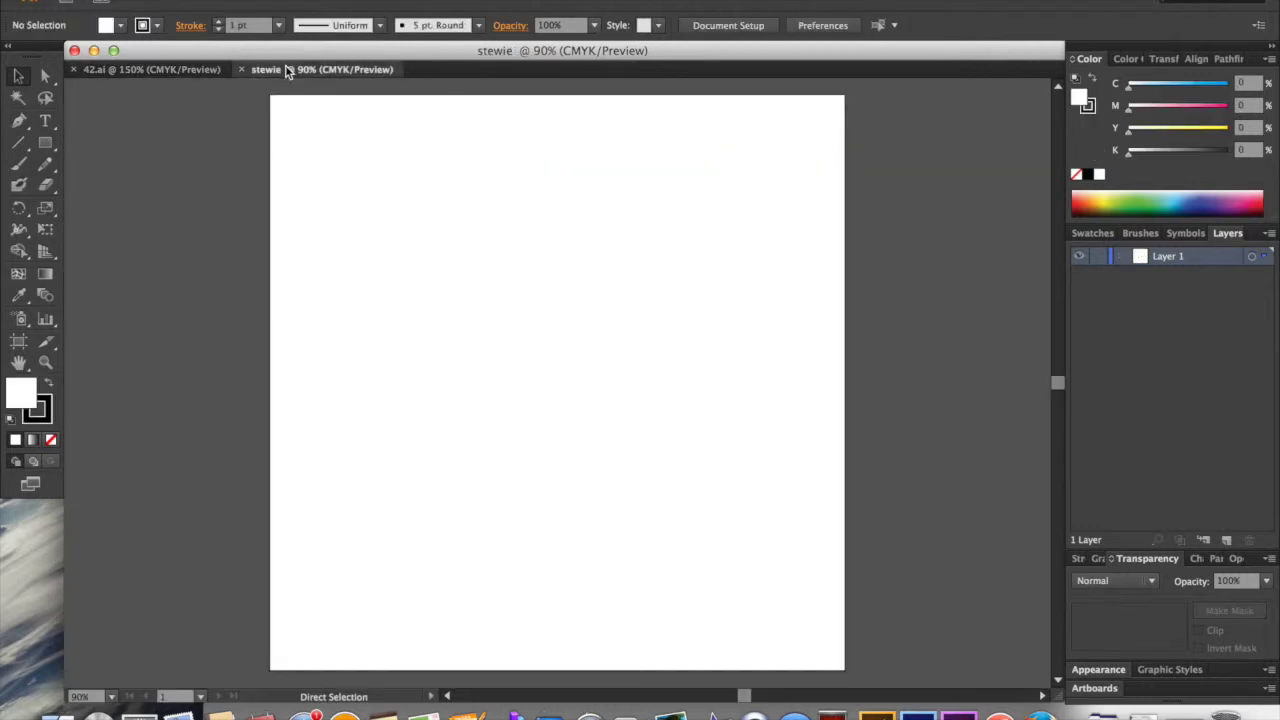
key(a)
key(super+v)
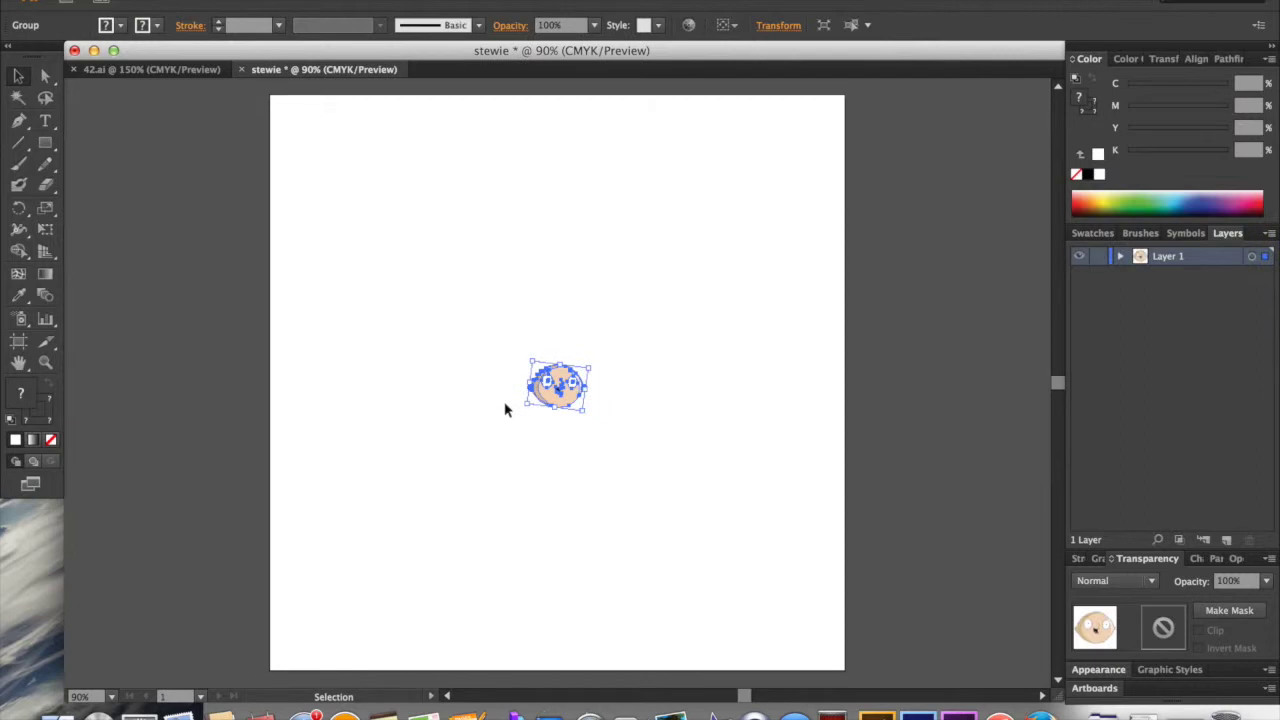
Enlarge the pasted head to about four times its size and move it to the upper middle of the artboard.
drag(531, 361, 360, 191)
drag(492, 372, 572, 352)
click(748, 464)
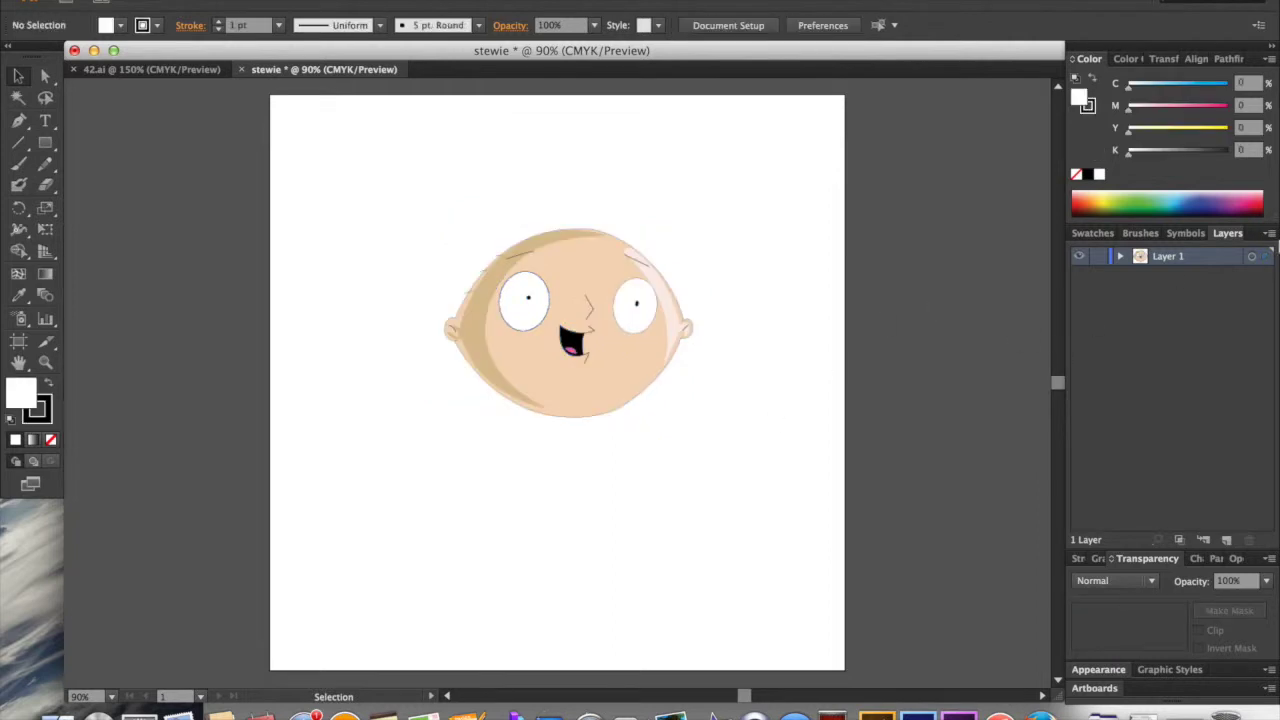
Add two new layers to stewie and copy the overlapping three-figure group from 42.ai onto Layer 2.
click(1227, 540)
click(1227, 540)
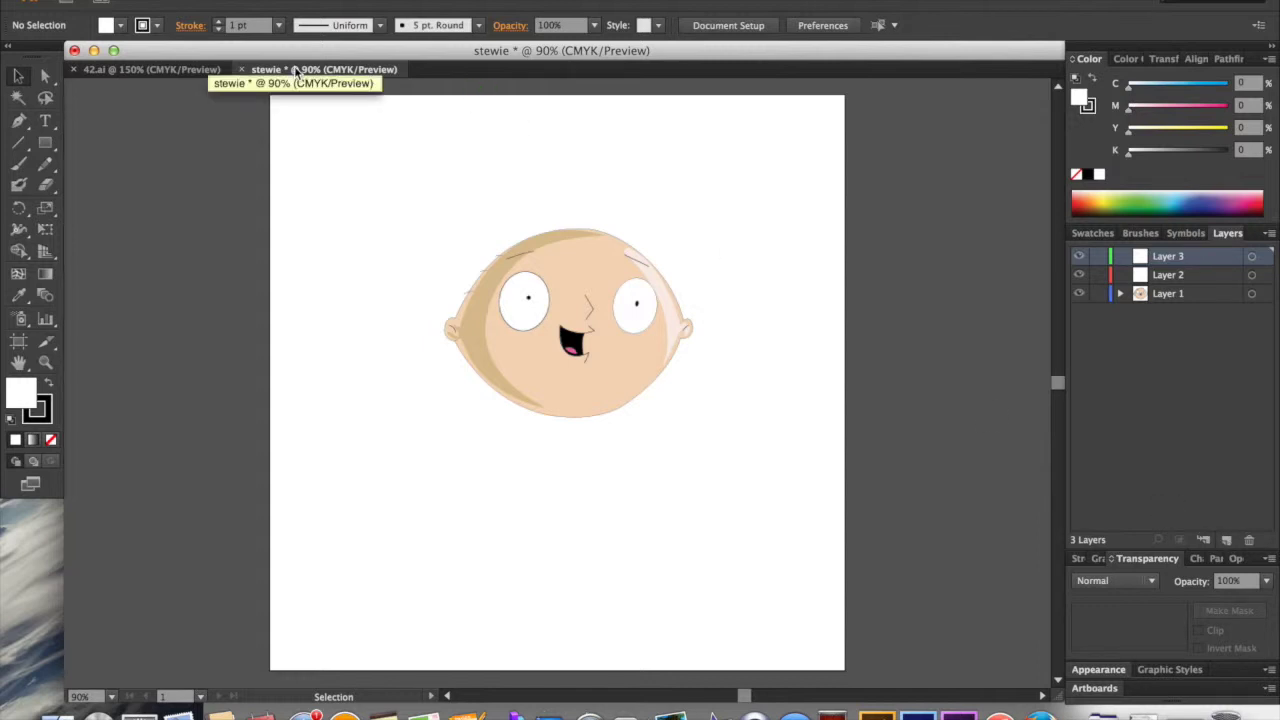
click(185, 68)
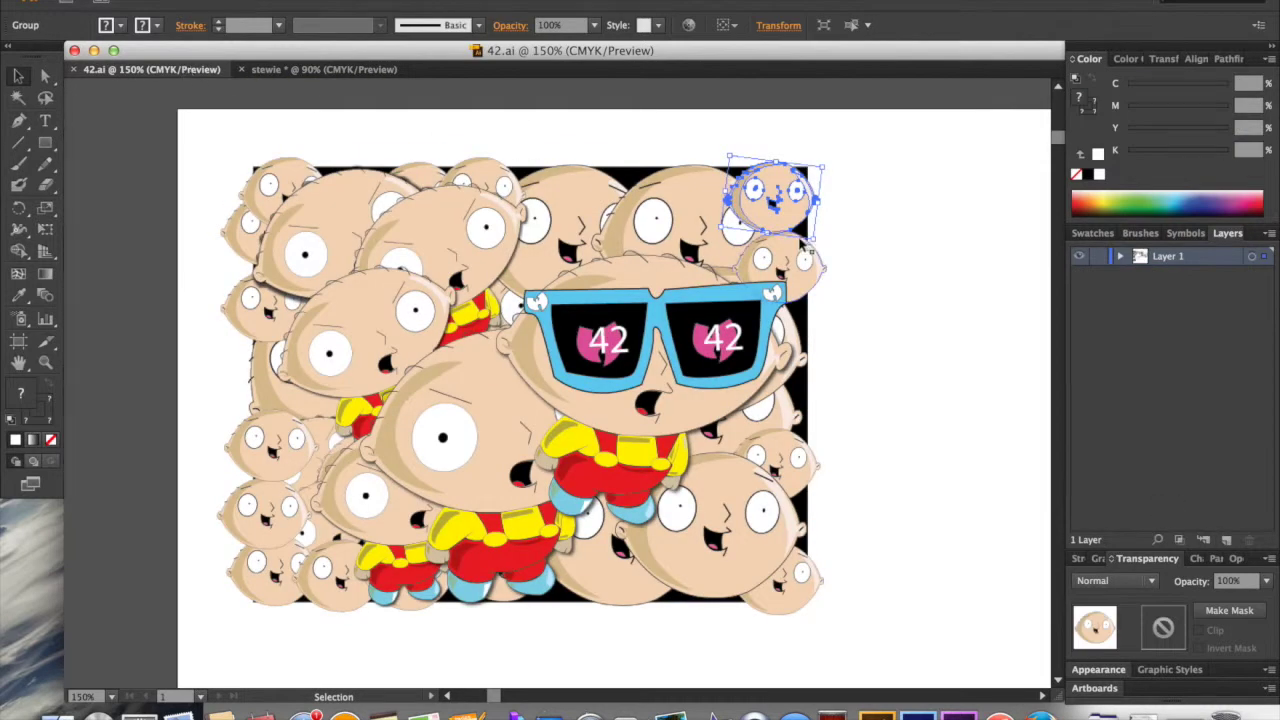
click(880, 215)
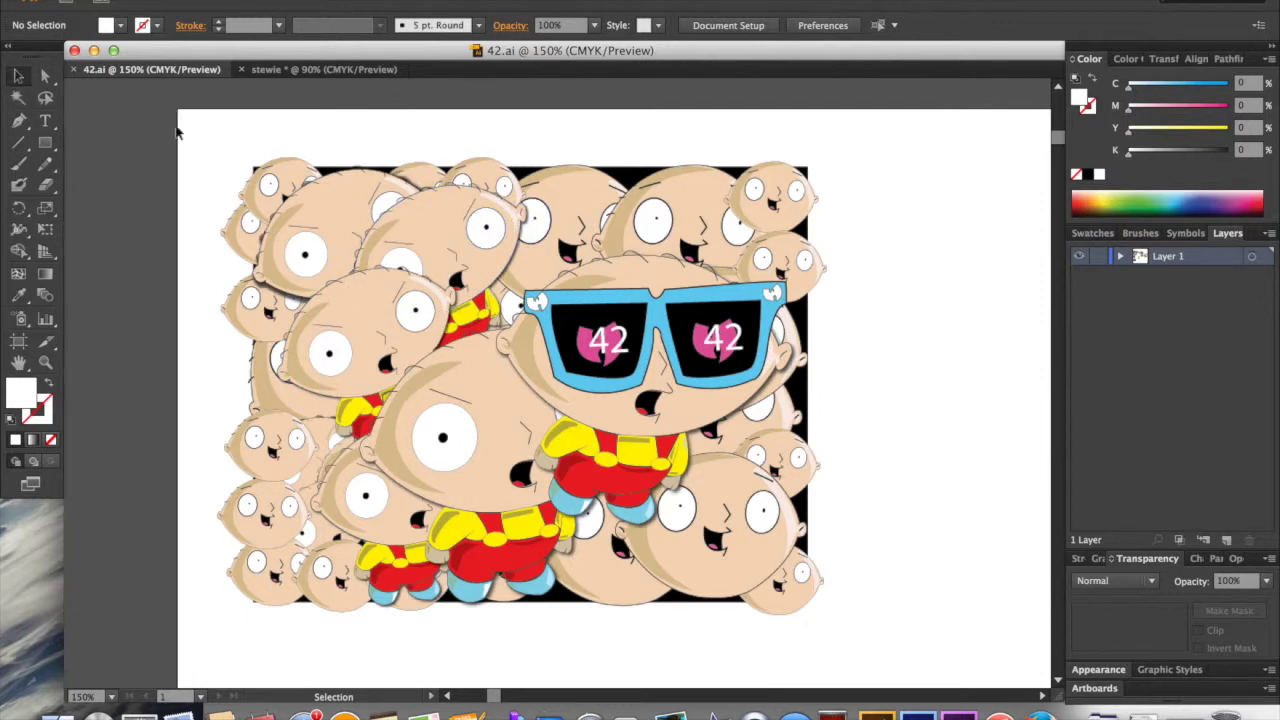
click(440, 240)
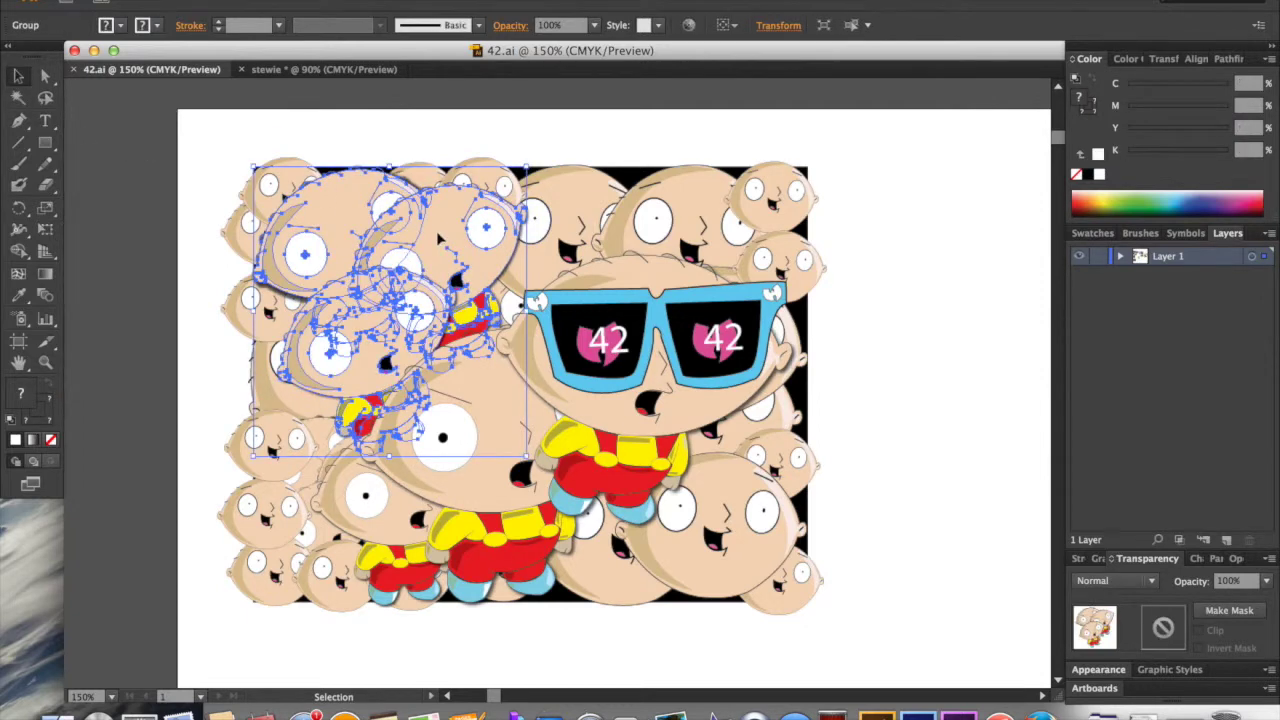
click(270, 70)
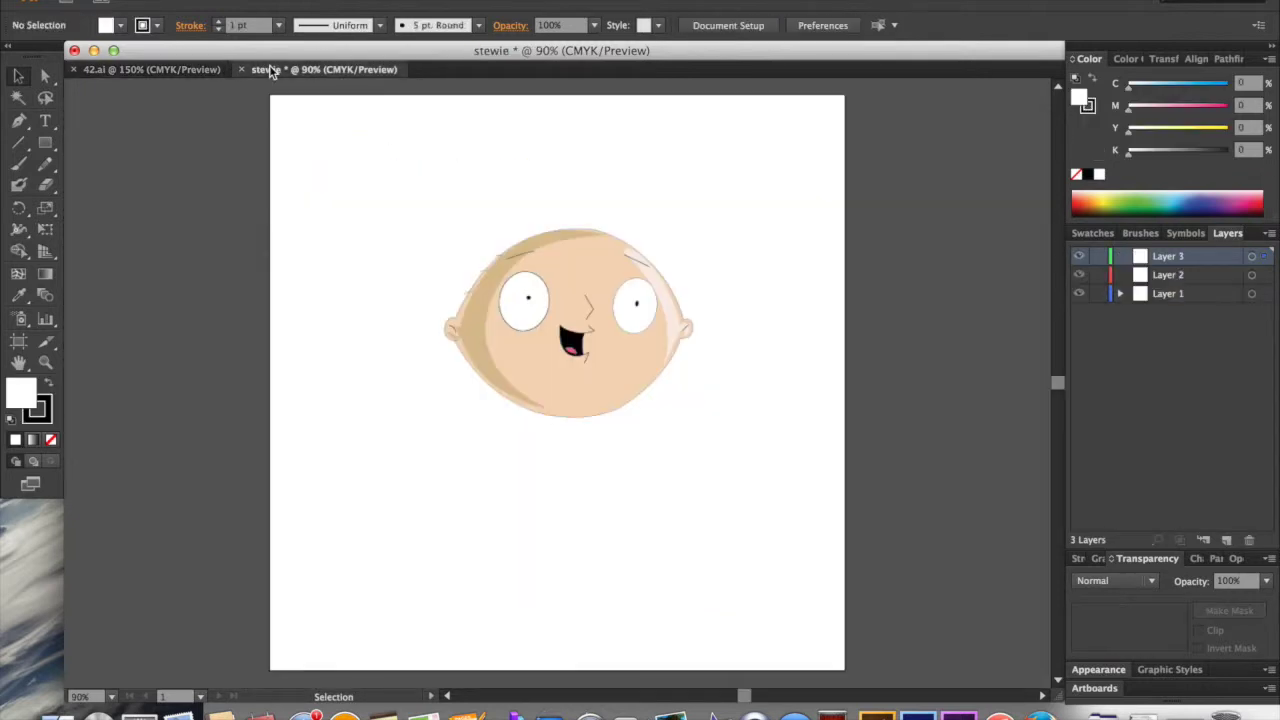
click(1201, 276)
key(a)
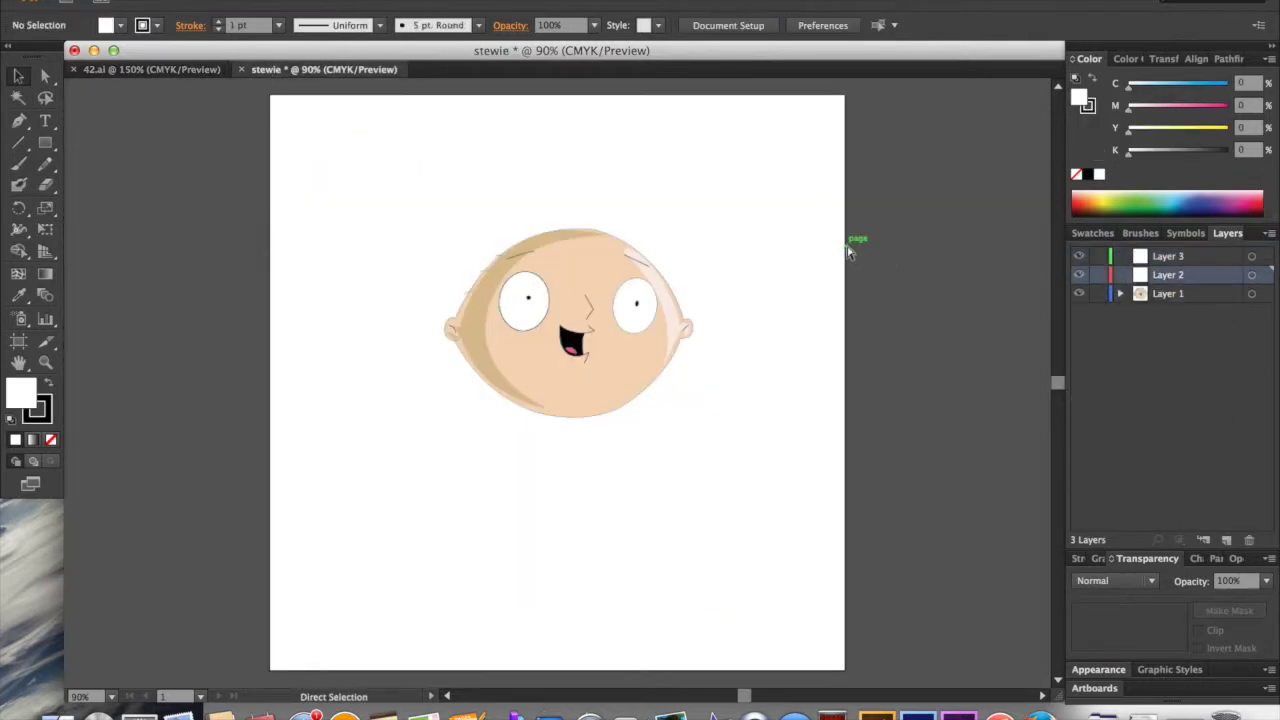
key(super+v)
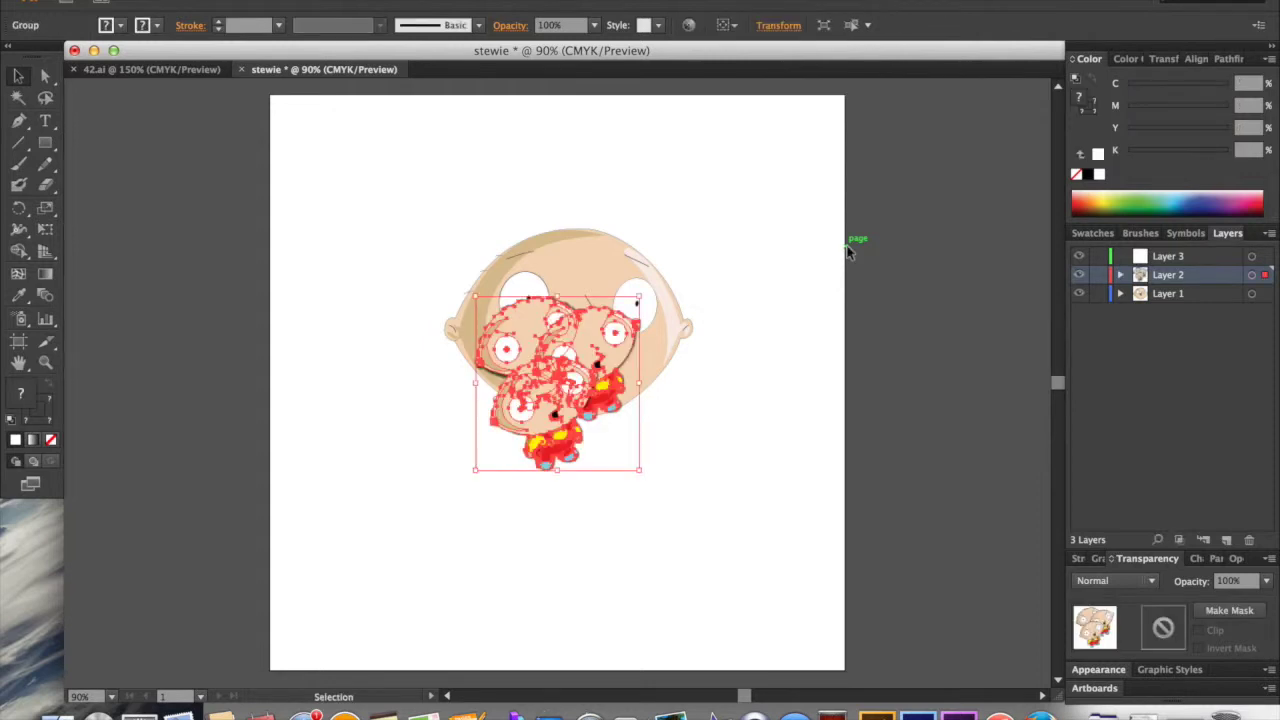
Hide Layer 1 and Layer 2 in the stewie document.
click(1079, 293)
click(757, 317)
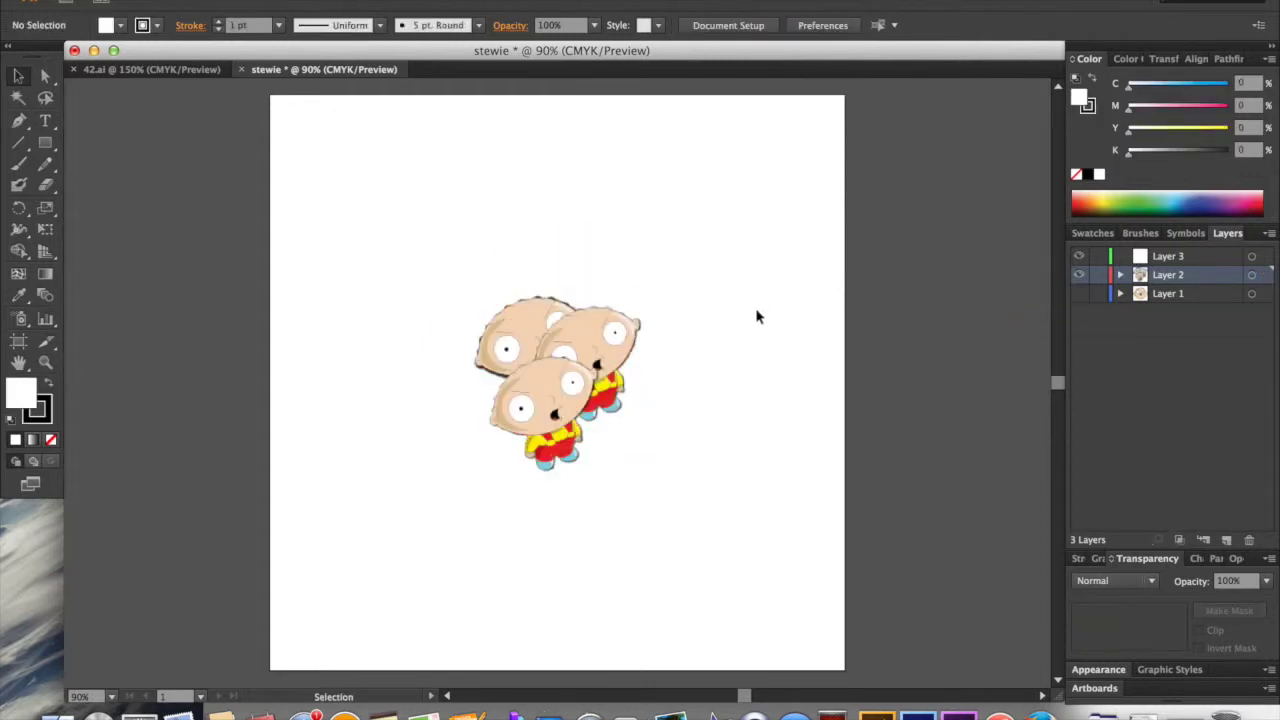
click(1079, 274)
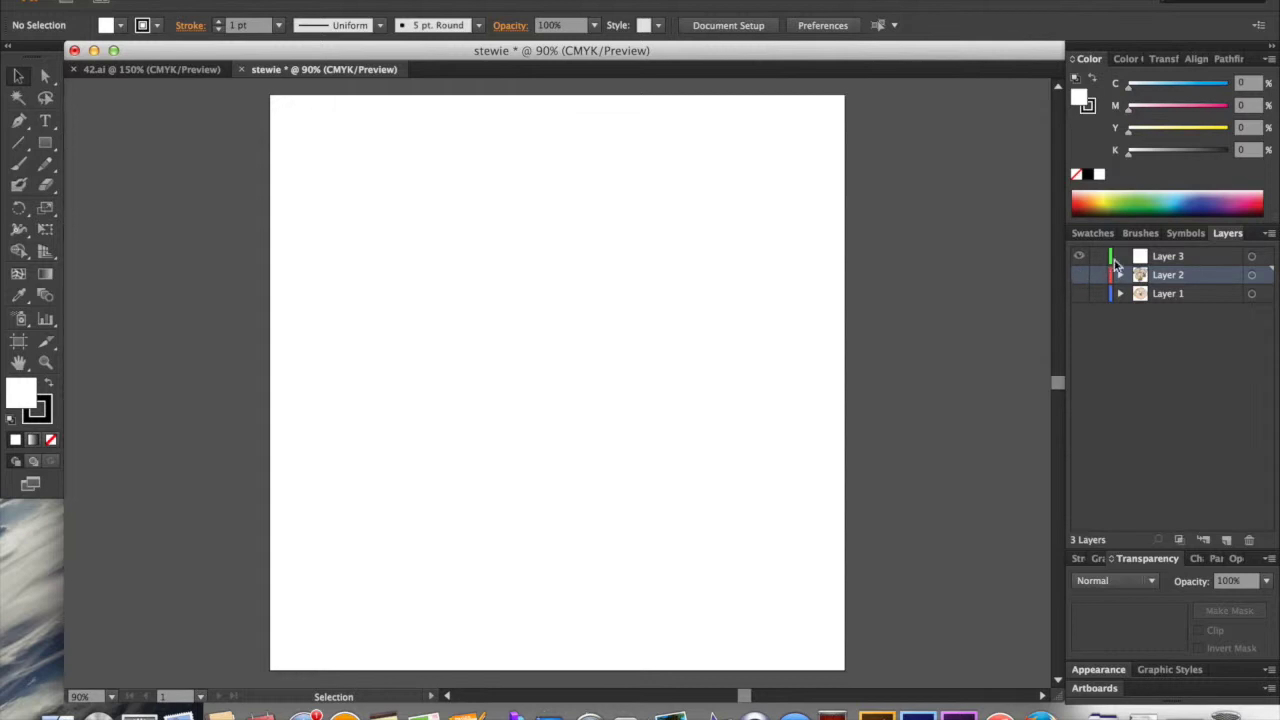
Copy the blue 42 sunglasses from 42.ai onto Layer 3 and enlarge them to about 8.03 by 3.41 inches.
click(1160, 258)
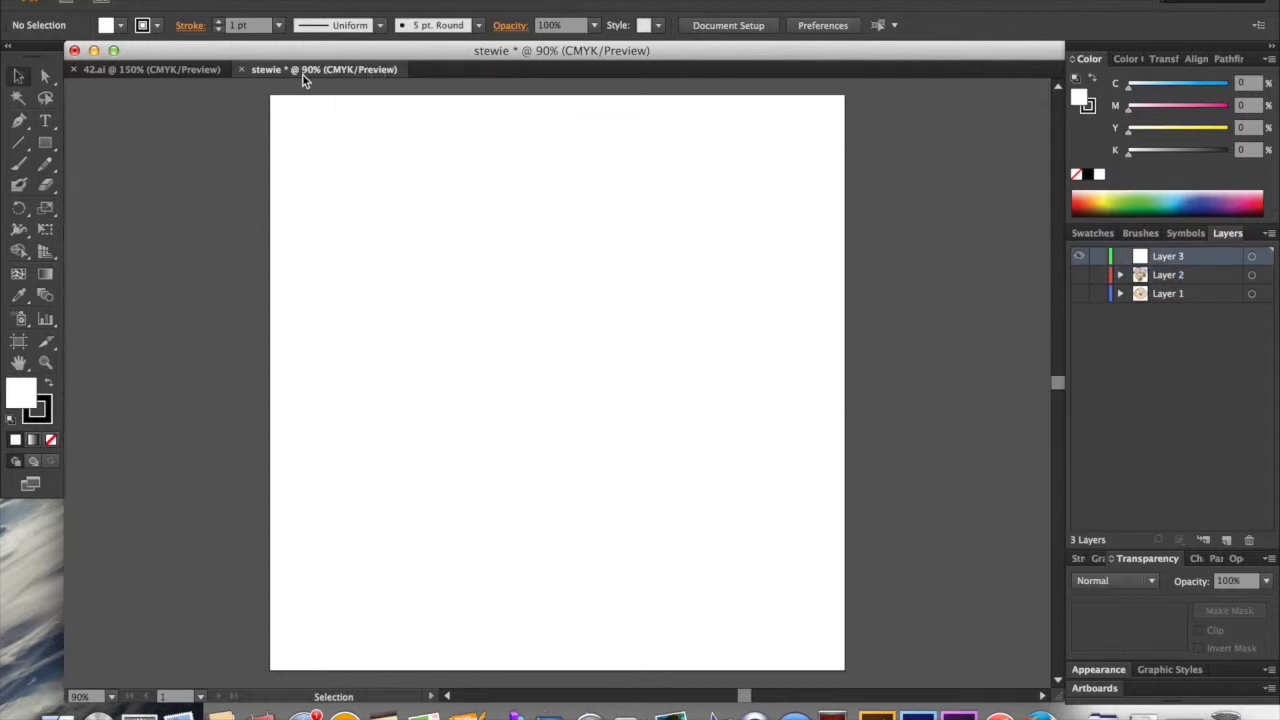
click(164, 74)
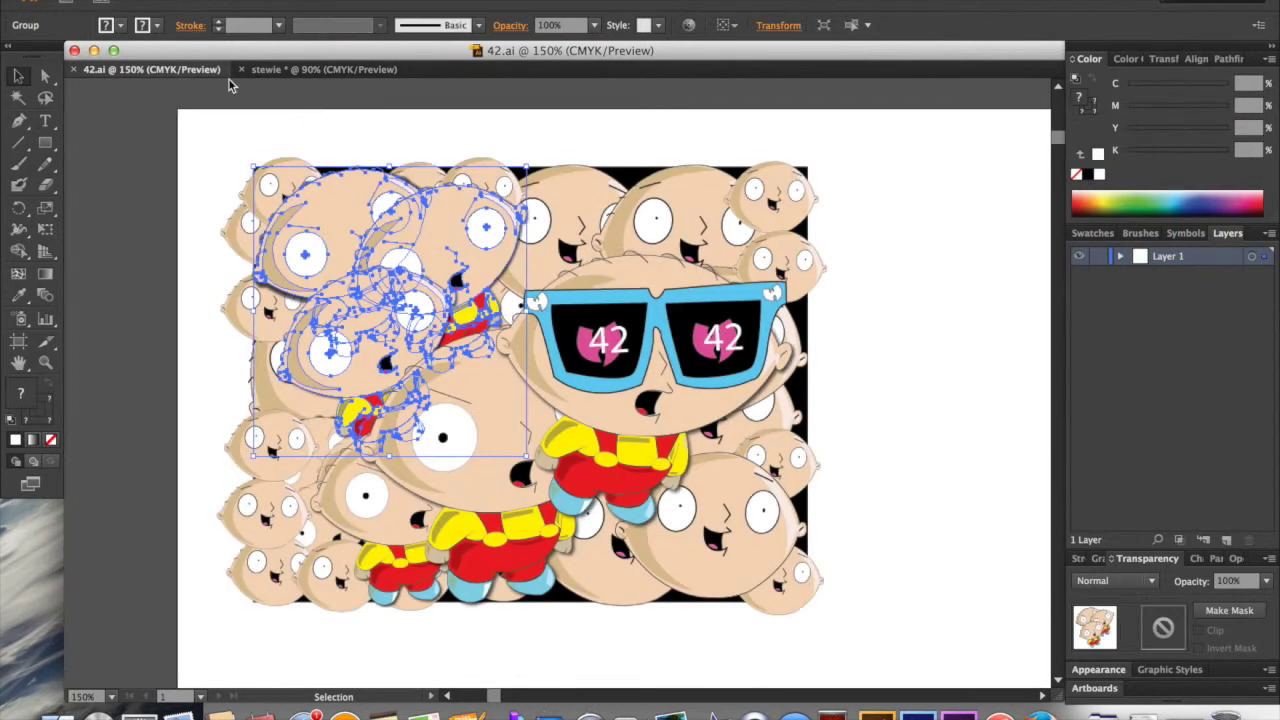
click(718, 366)
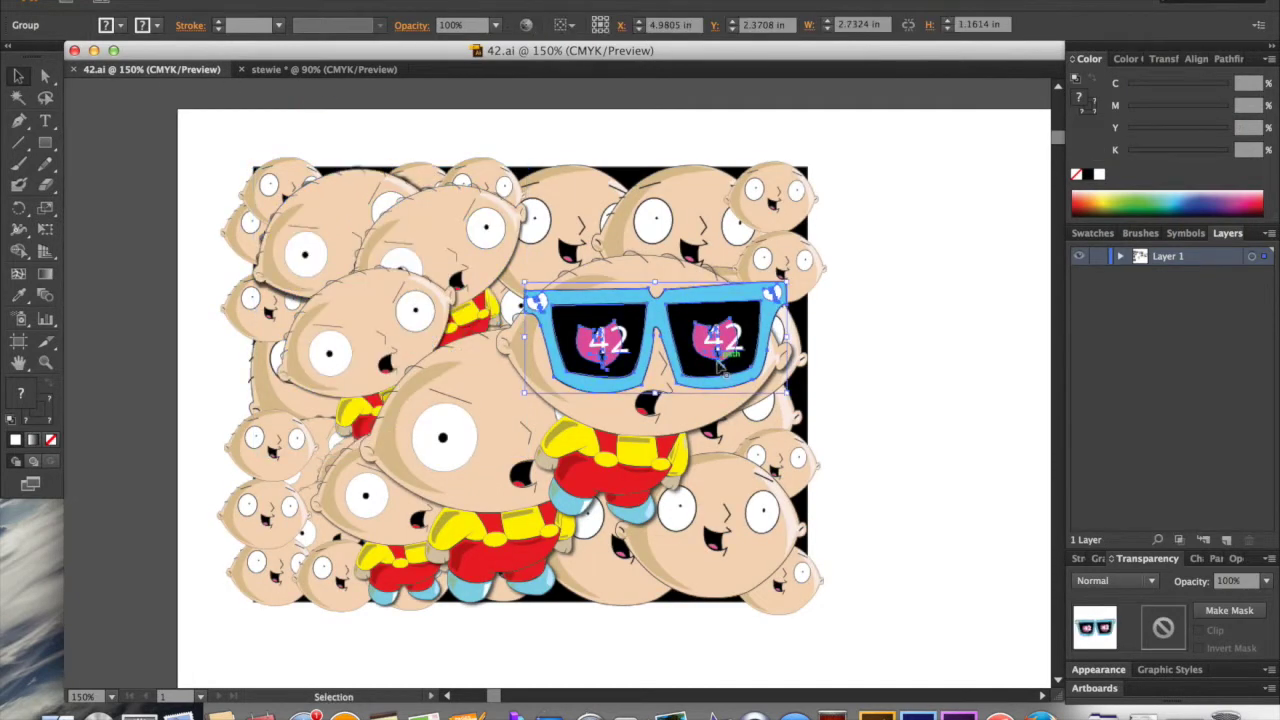
click(322, 70)
key(super+v)
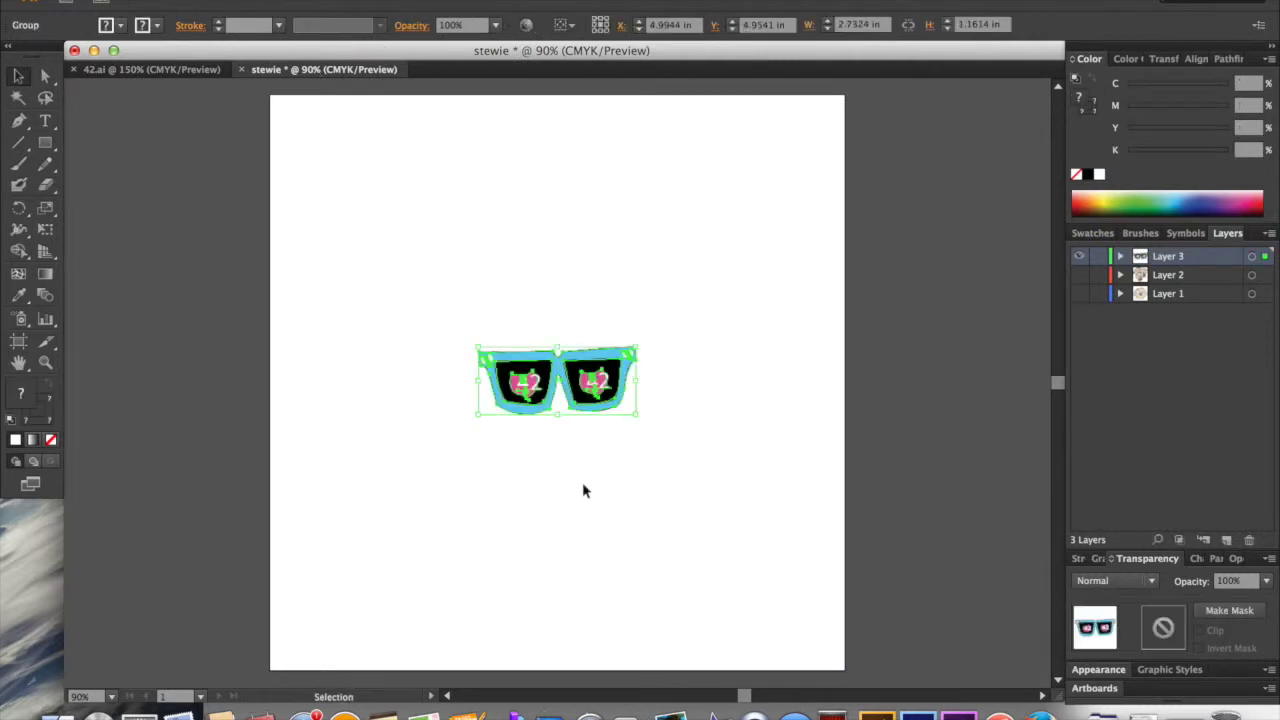
drag(557, 347, 548, 216)
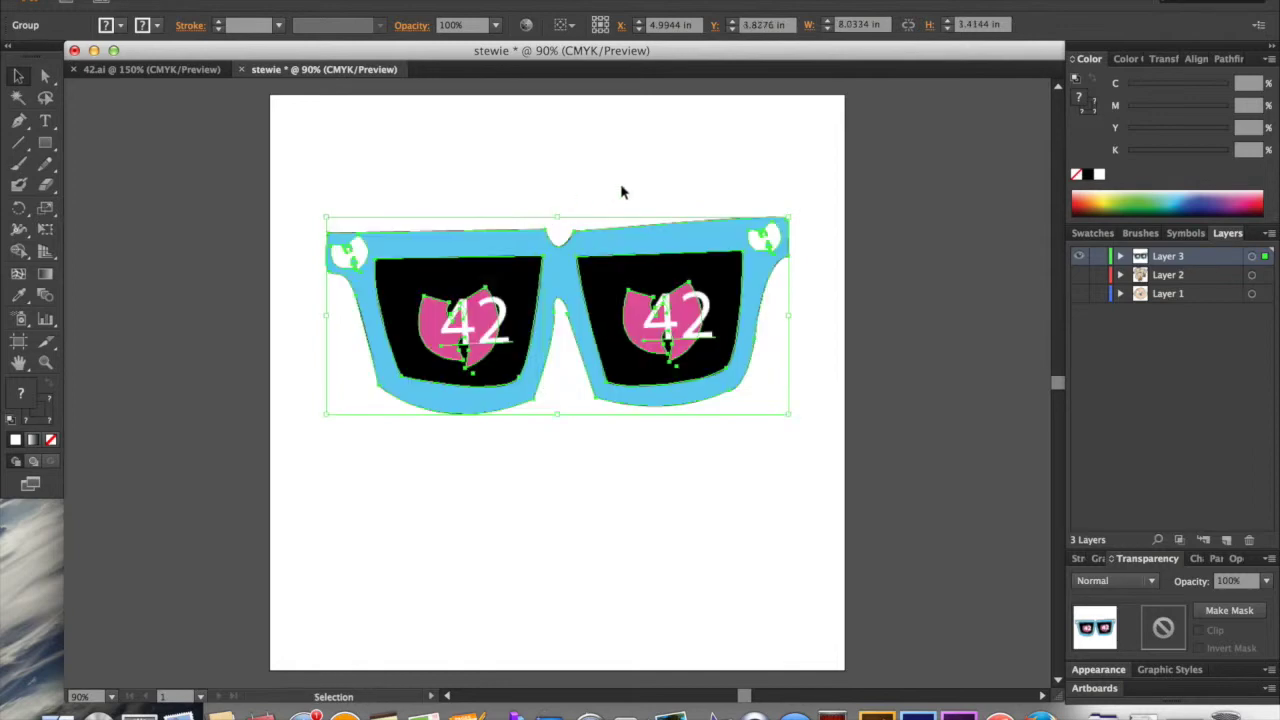
click(619, 191)
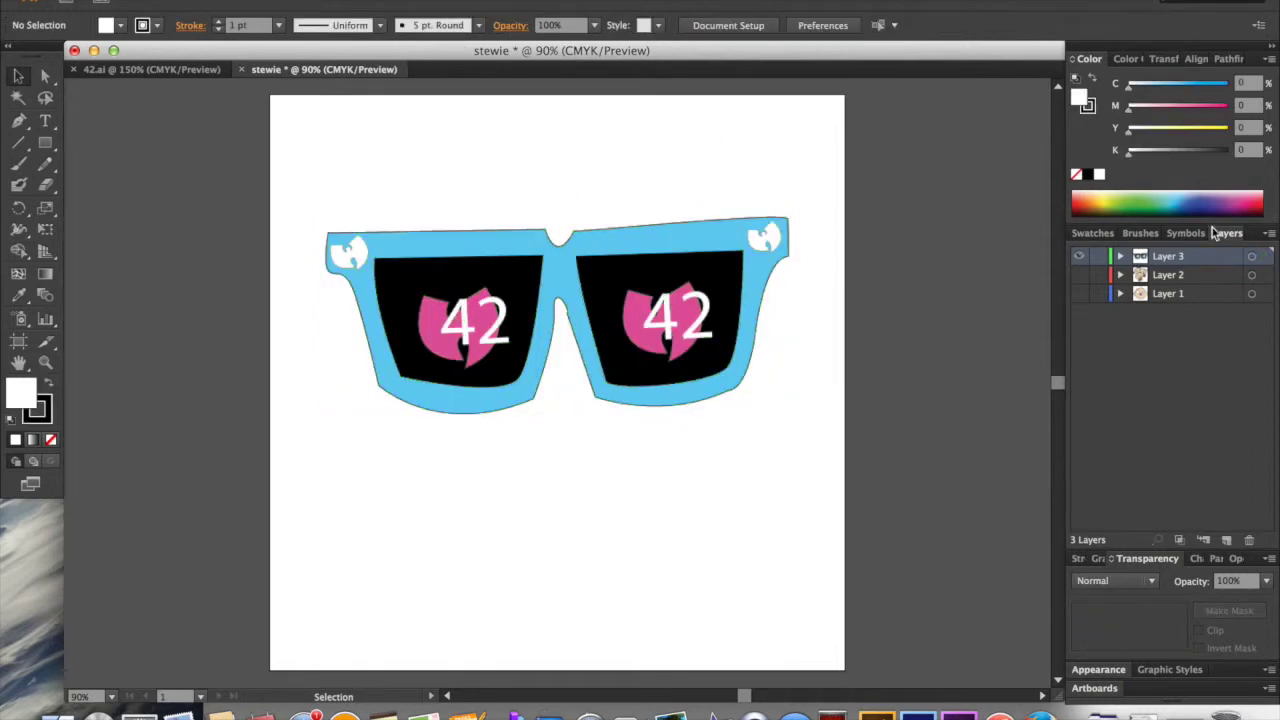
Hide the sunglasses on Layer 3 and show the single head on Layer 1.
click(1080, 257)
click(1080, 295)
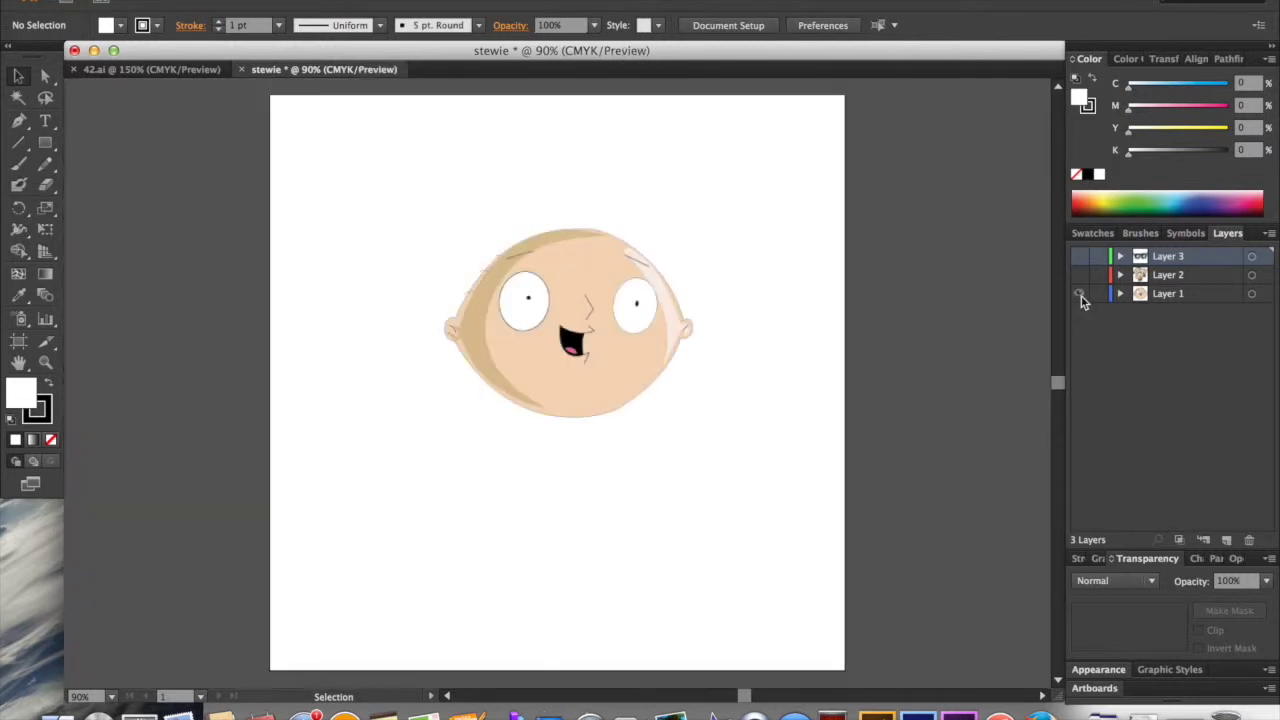
key(super+equal)
key(super+equal)
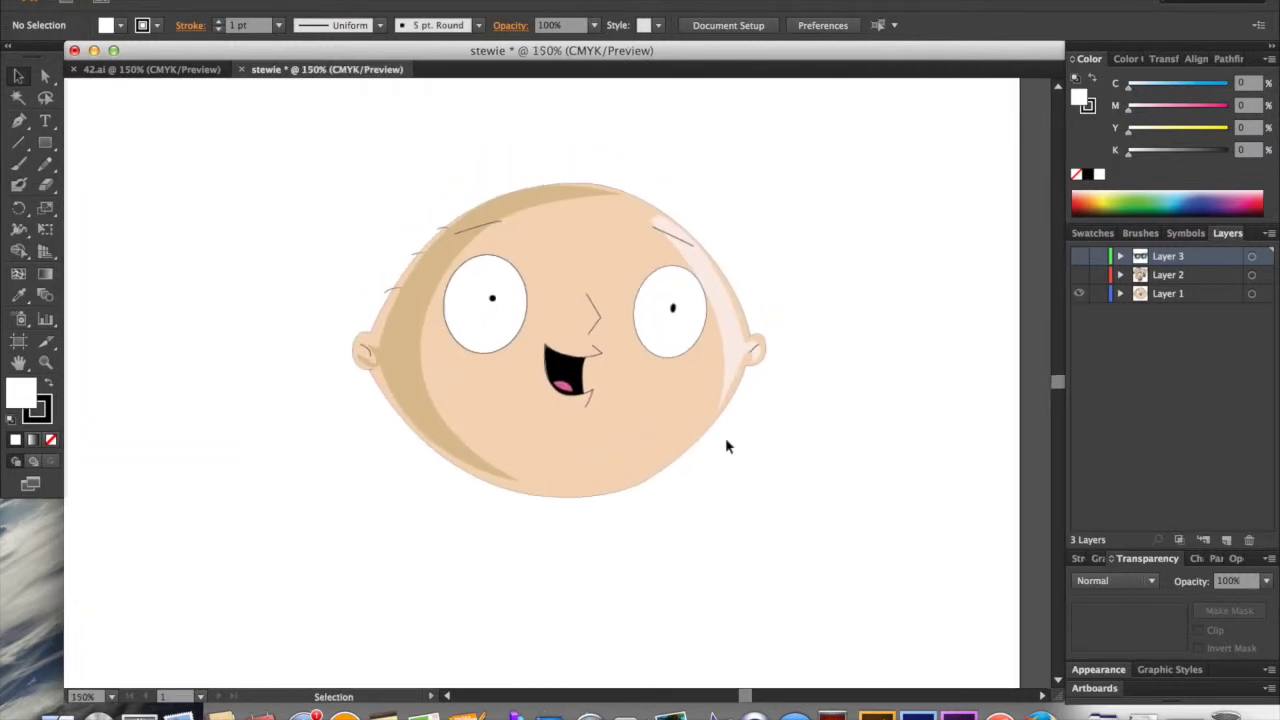
key(super+equal)
key(super+equal)
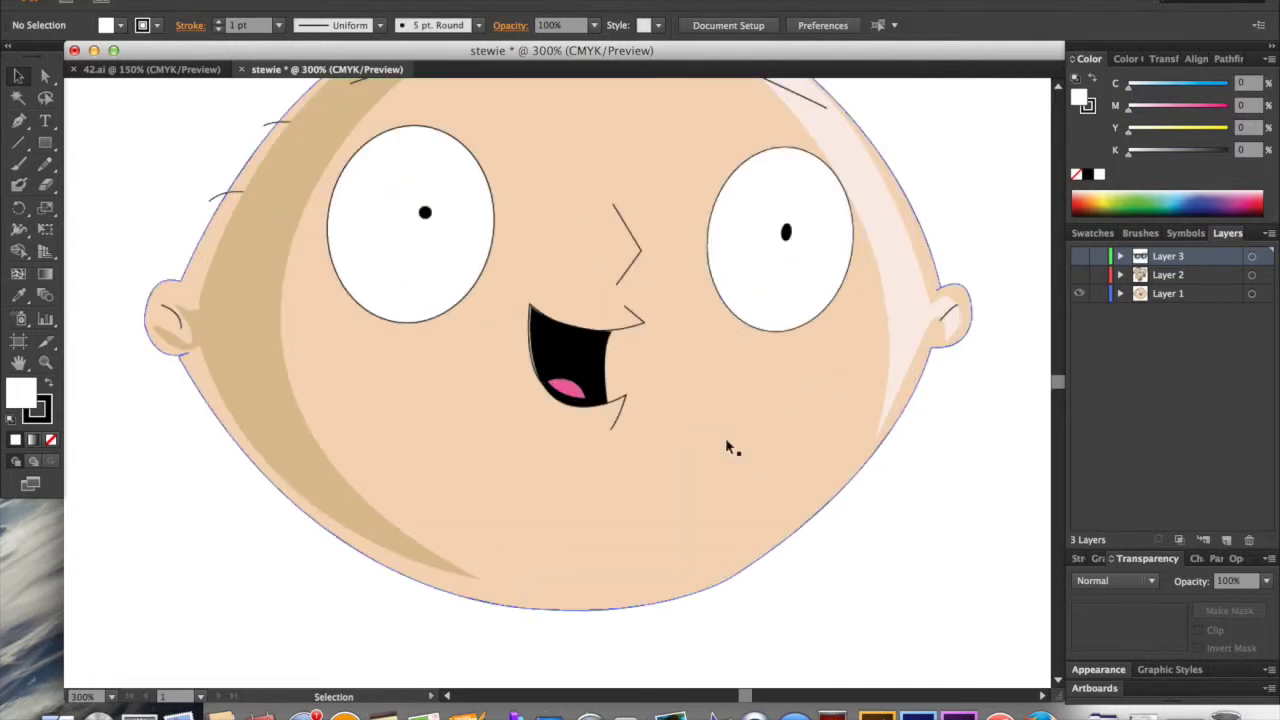
Scale the head on Layer 1 down slightly, then deselect it.
scroll(727, 447, up, 5)
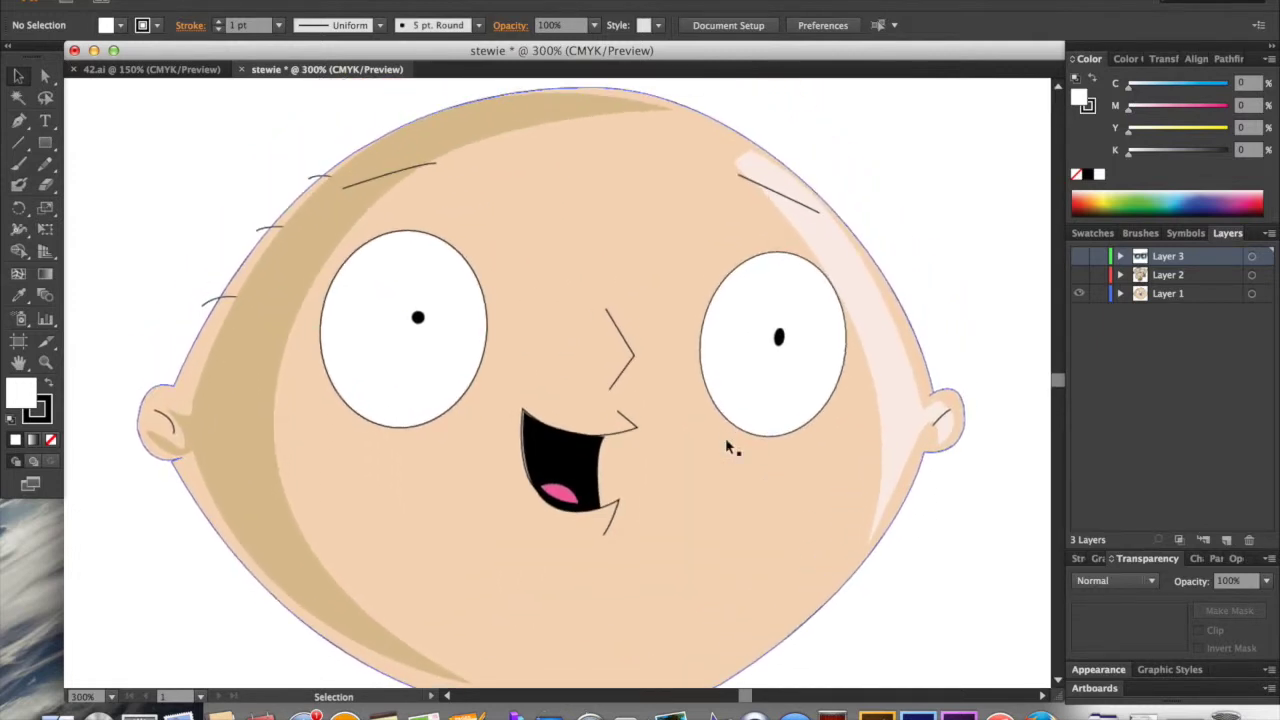
click(283, 224)
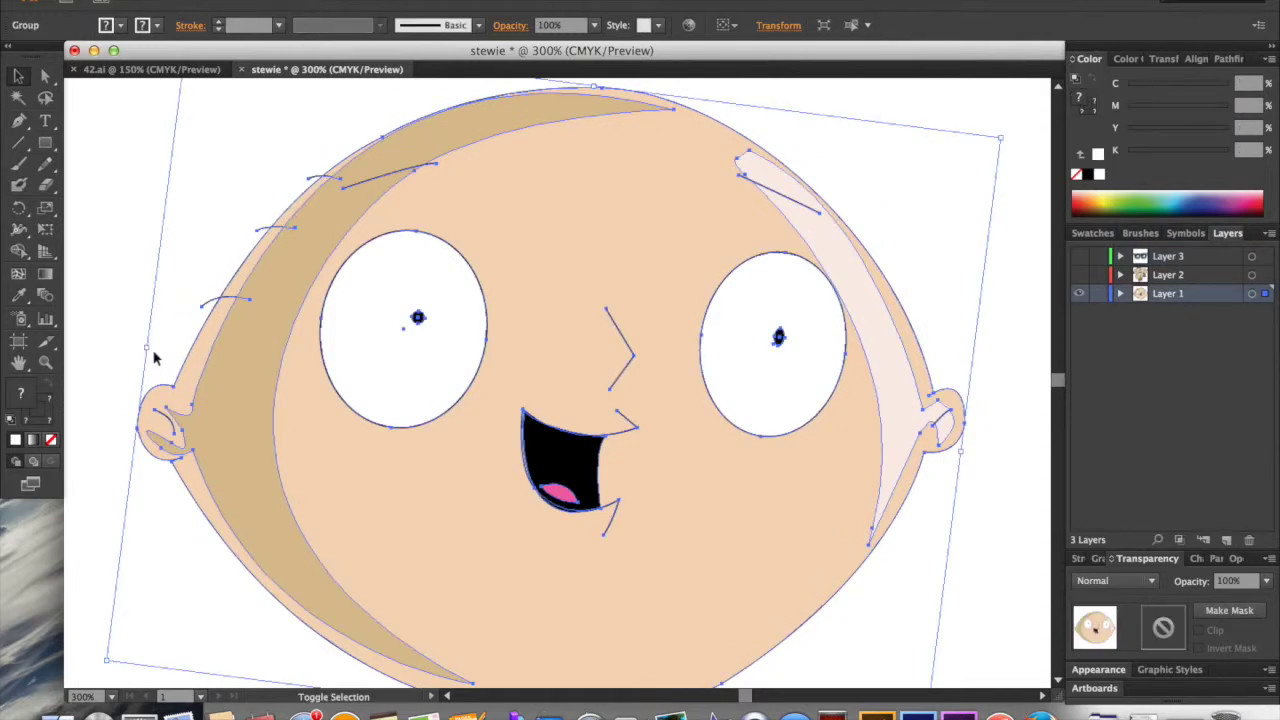
drag(148, 350, 213, 354)
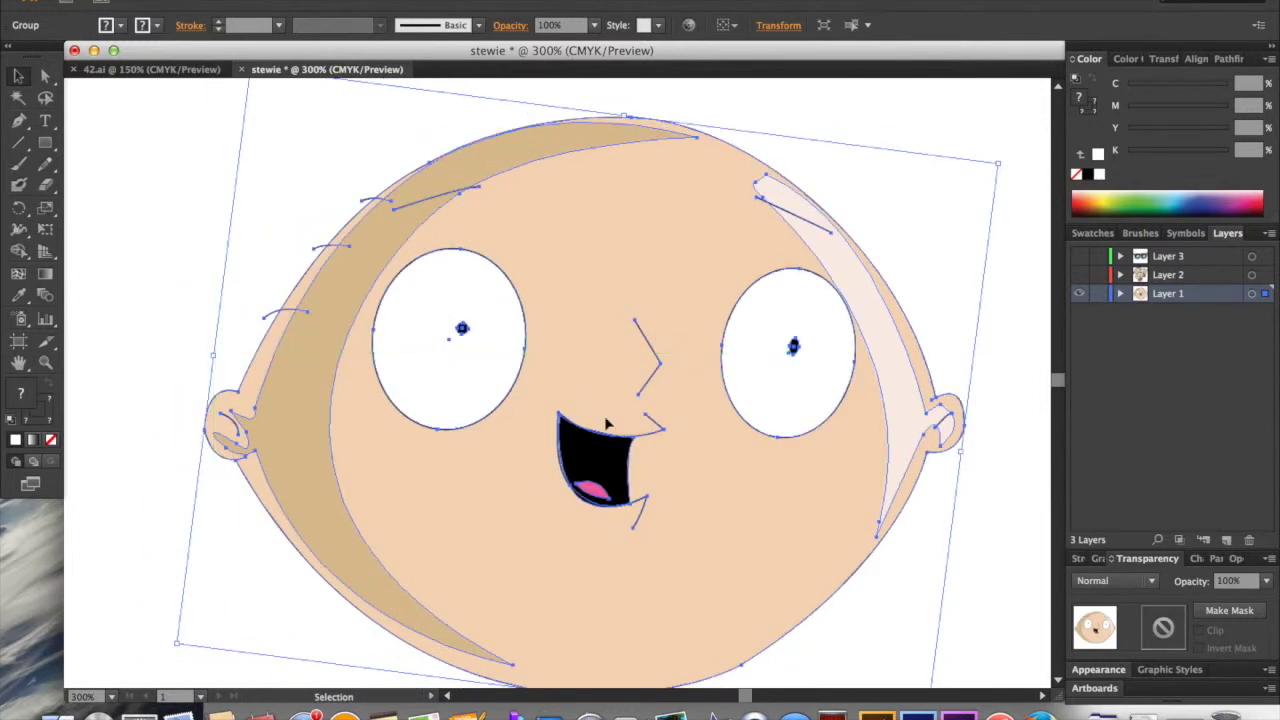
scroll(605, 424, down, 2)
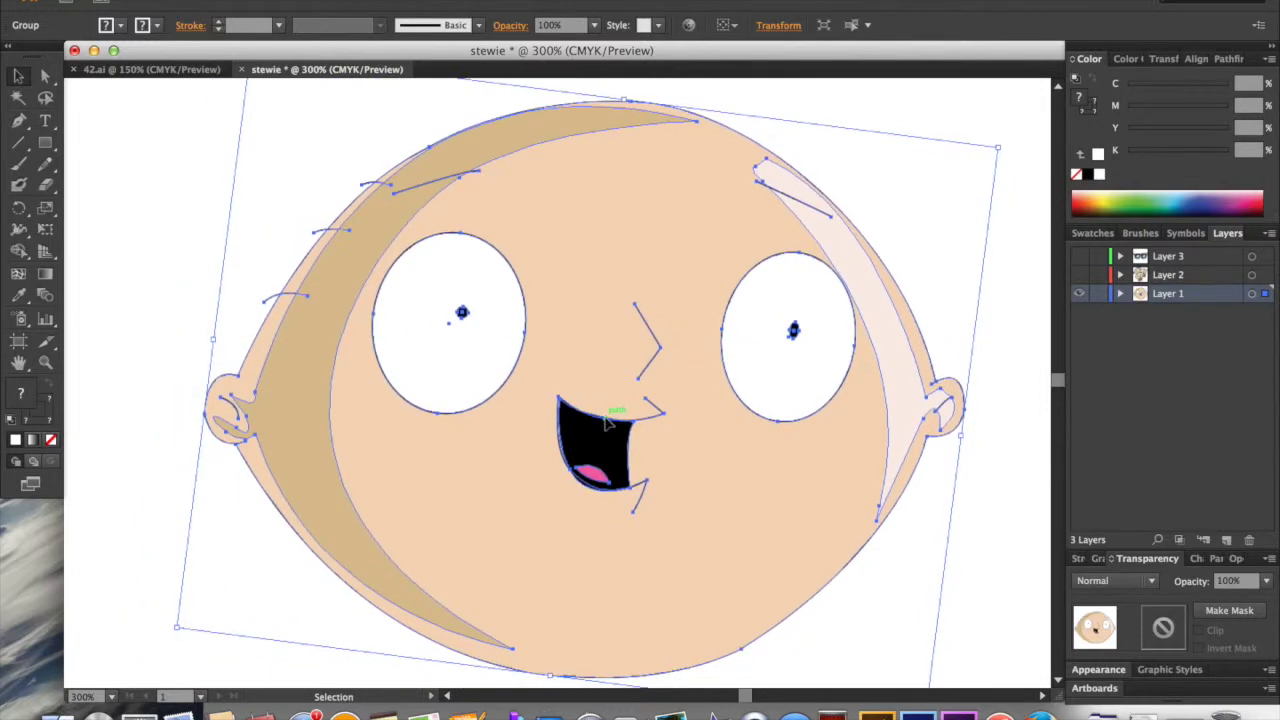
click(193, 239)
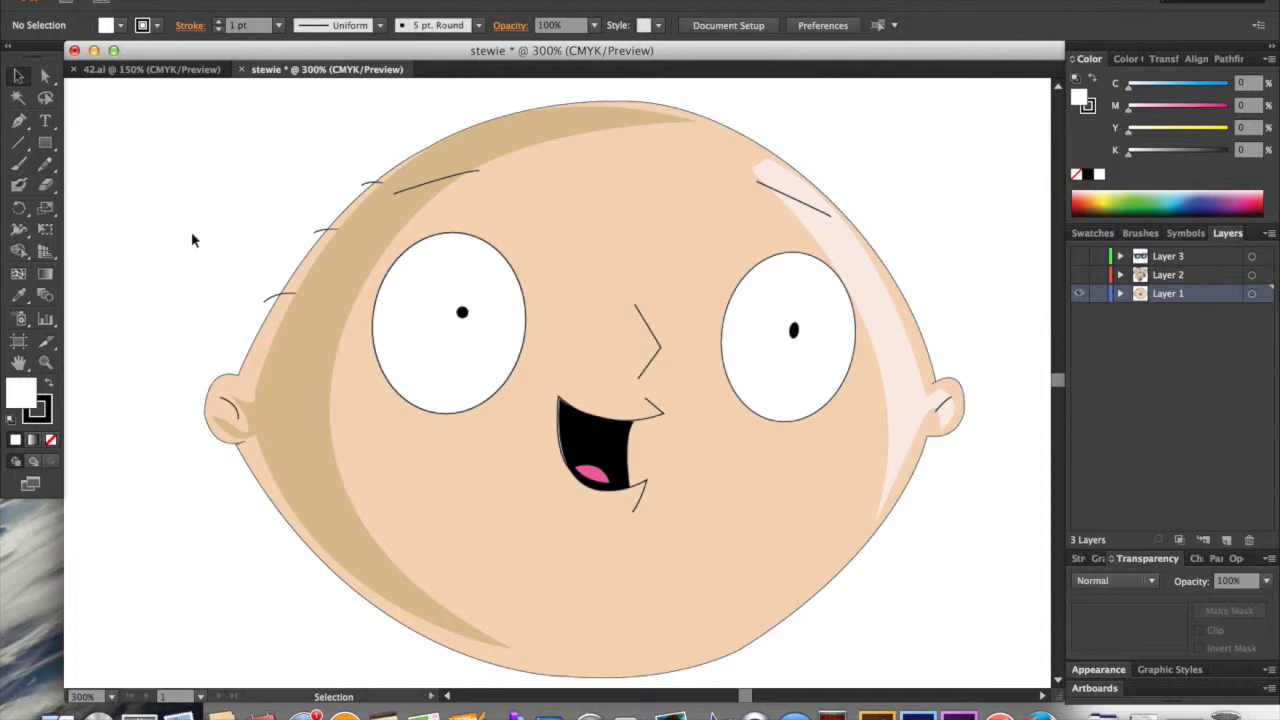
Examine up close how the black mouth fill meets the mouth outline along its upper and lower edges.
key(super+equal)
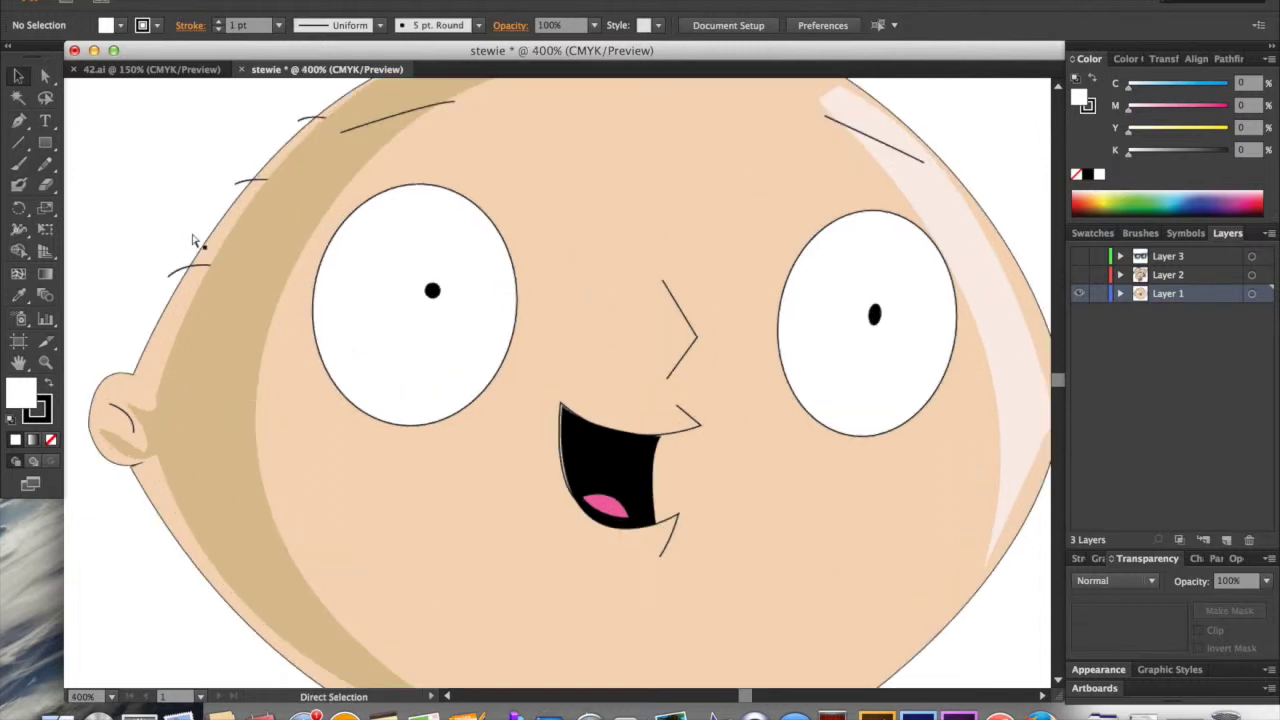
key(super+equal)
key(super+equal)
key(super+equal)
key(super+equal)
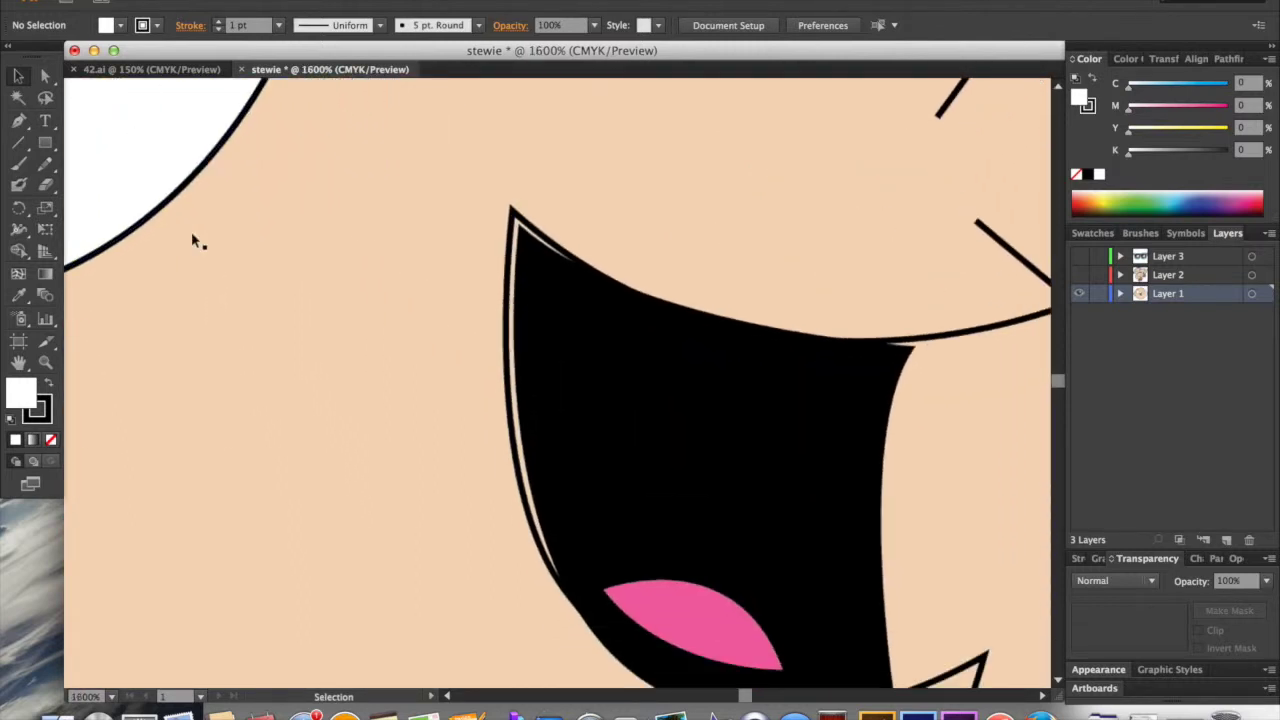
scroll(193, 240, down, 3)
key(super+equal)
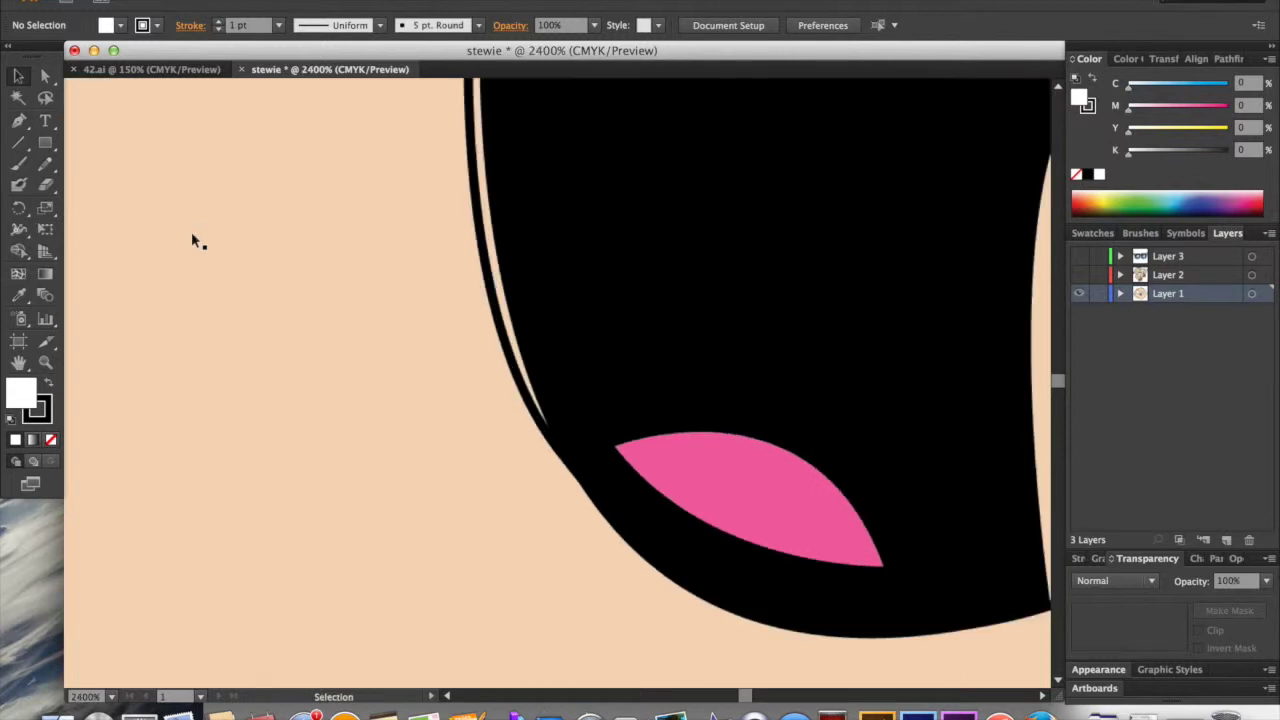
scroll(193, 240, up, 10)
scroll(193, 240, down, 10)
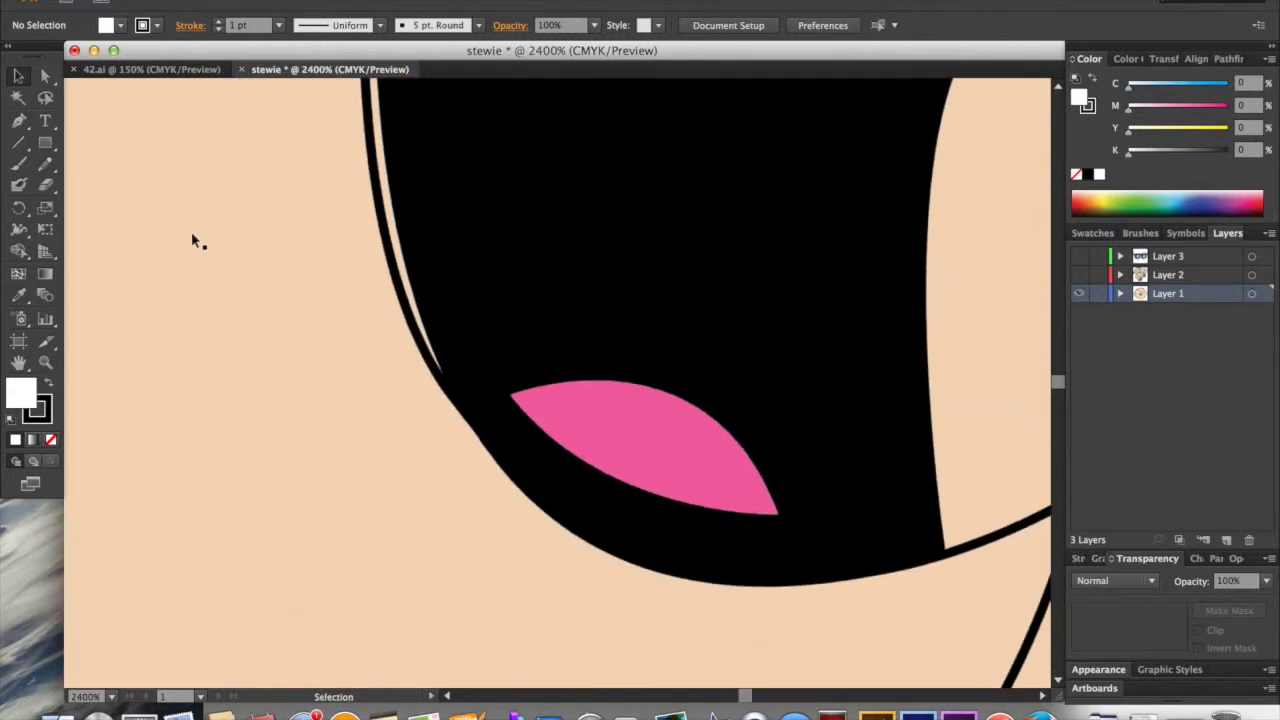
scroll(193, 240, up, 10)
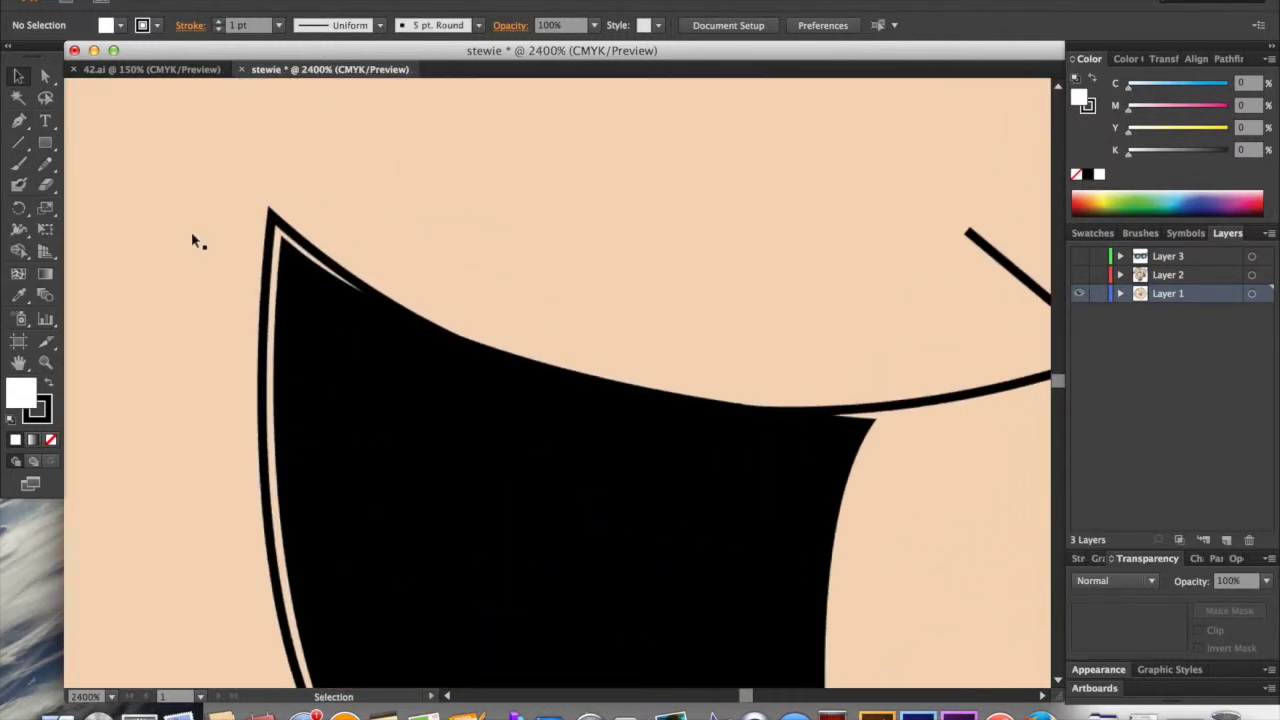
Select the black mouth fill's path and compare its corner anchors with the mouth line in Outline view.
click(45, 76)
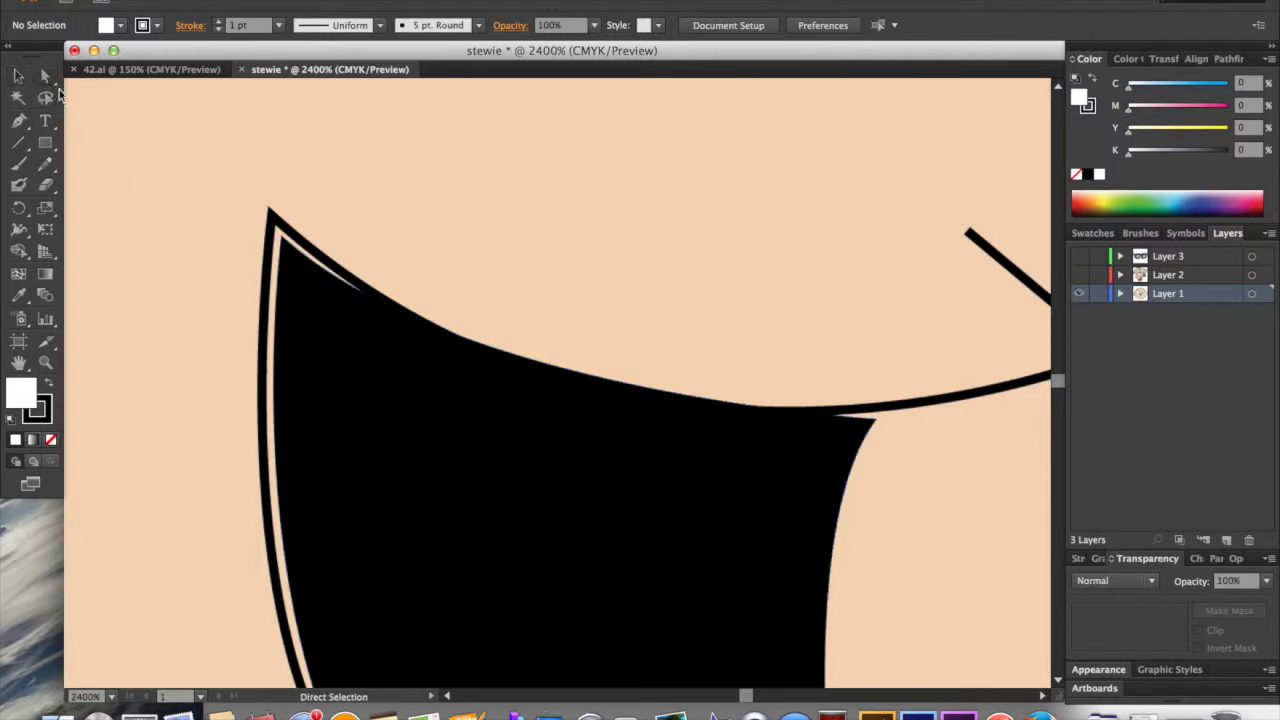
click(462, 462)
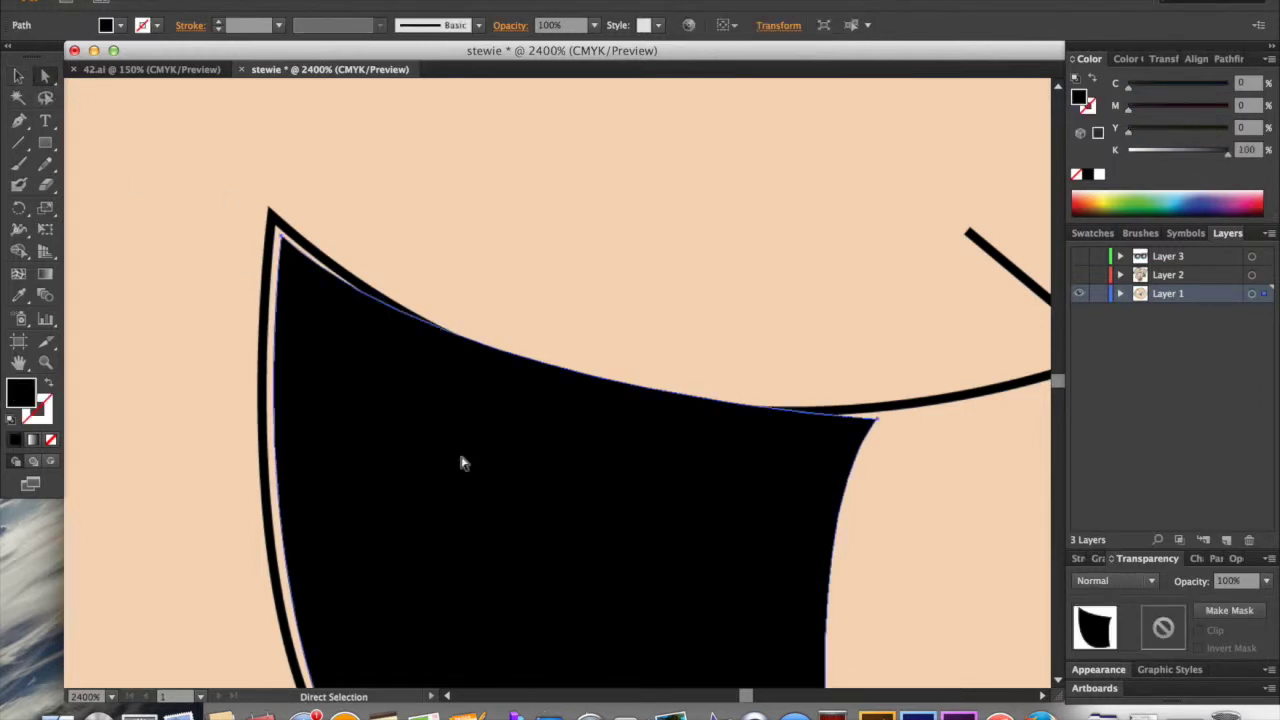
scroll(461, 462, down, 2)
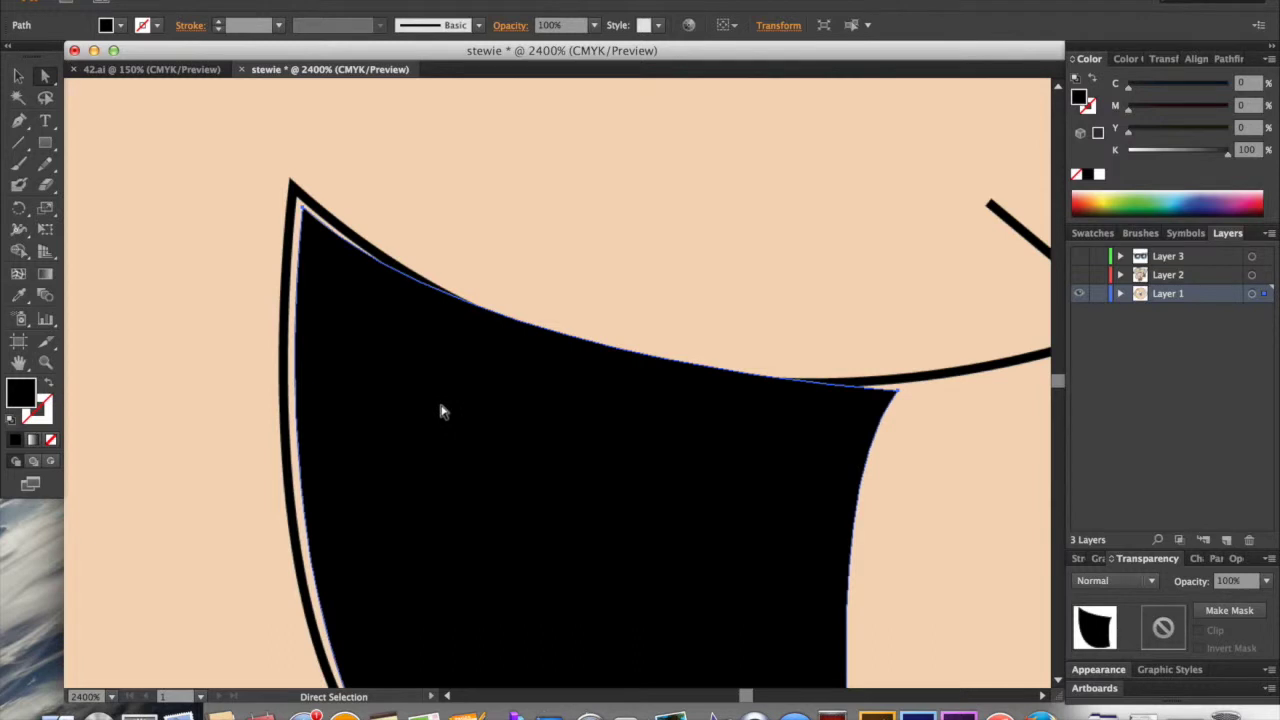
key(v)
key(super+y)
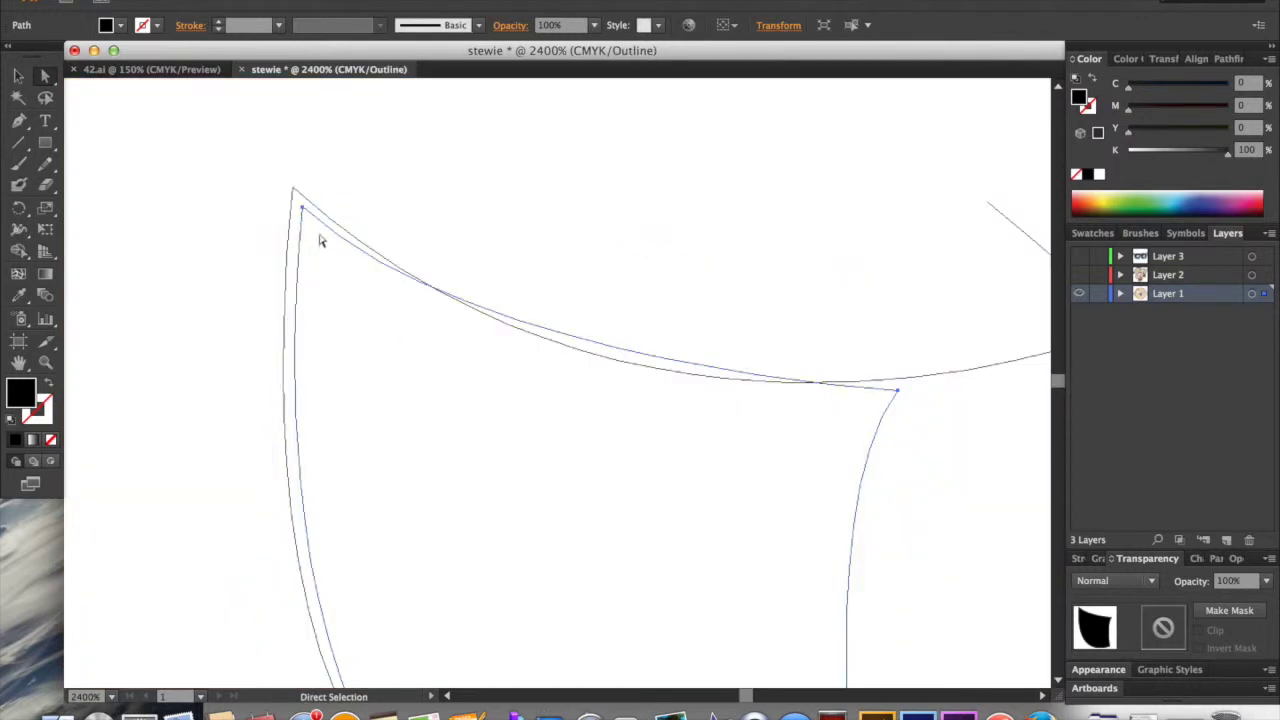
drag(302, 208, 304, 213)
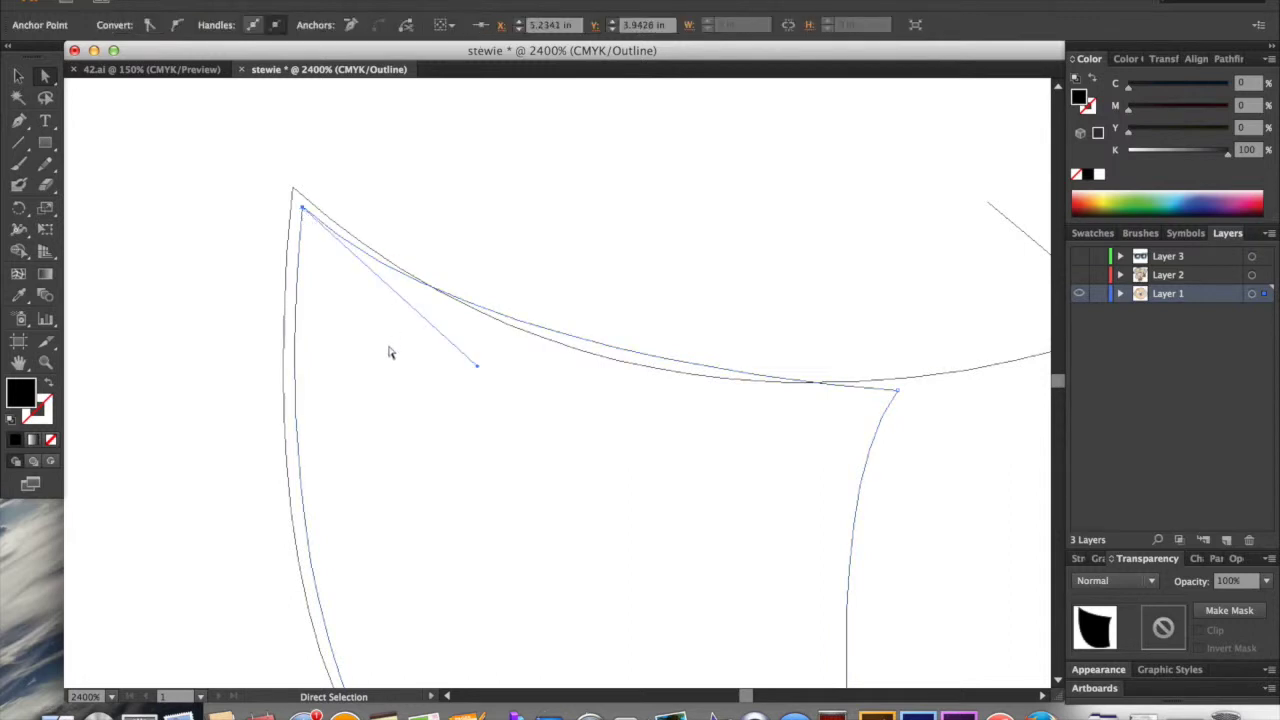
click(897, 391)
drag(309, 216, 304, 213)
key(super+y)
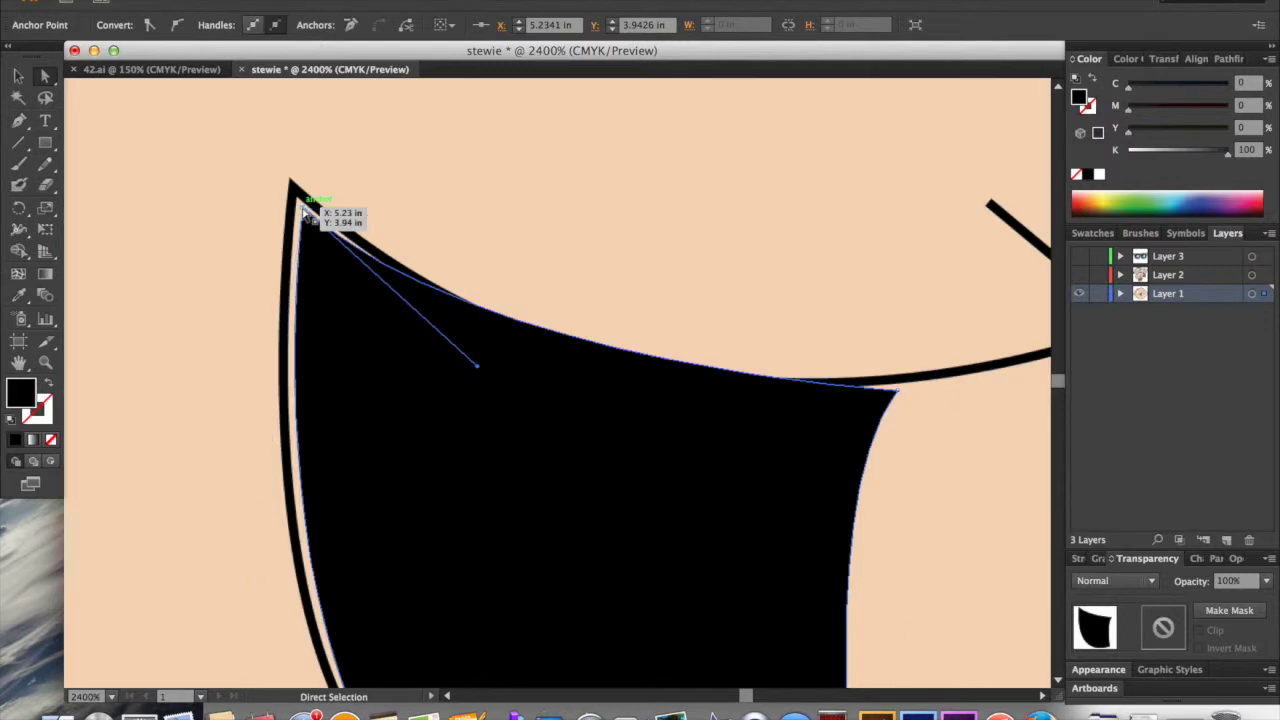
Move the mouth fill's upper-left anchor to about X 5.23, Y 3.93 in and its upper-right anchor to about X 5.62, Y 4.05 in.
drag(301, 208, 293, 200)
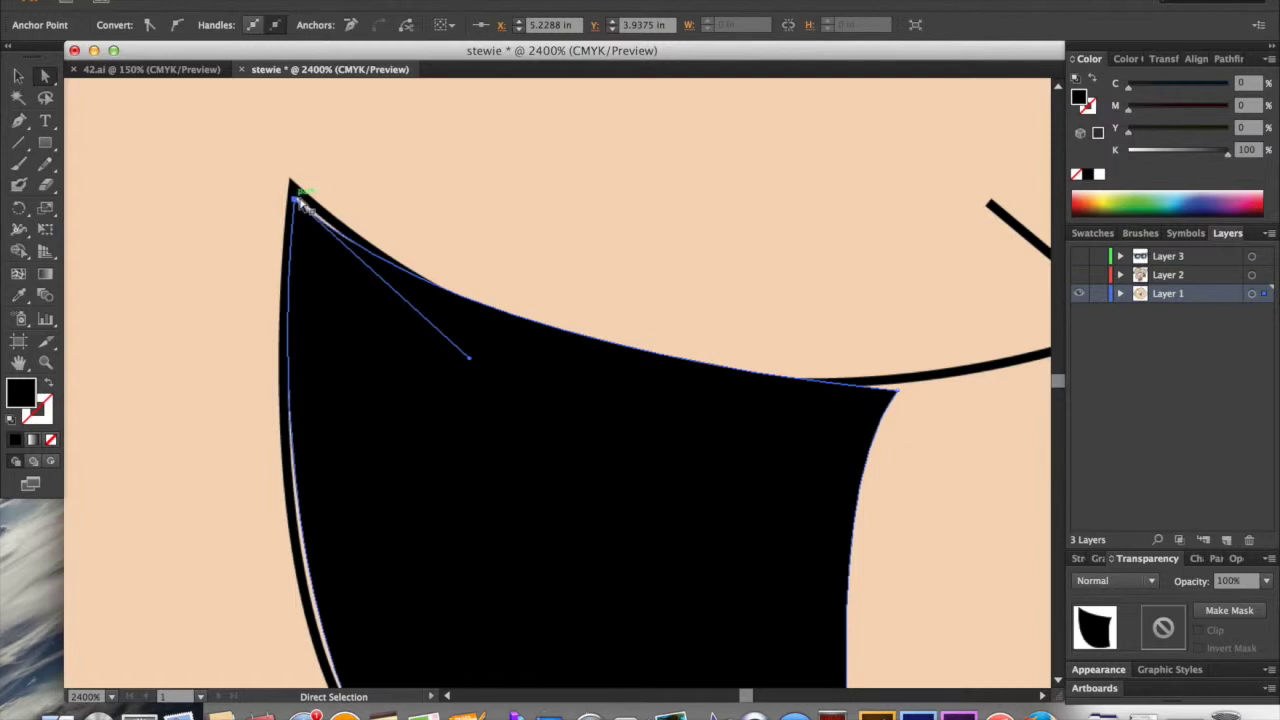
drag(296, 202, 297, 196)
scroll(486, 489, right, 5)
scroll(486, 489, down, 1)
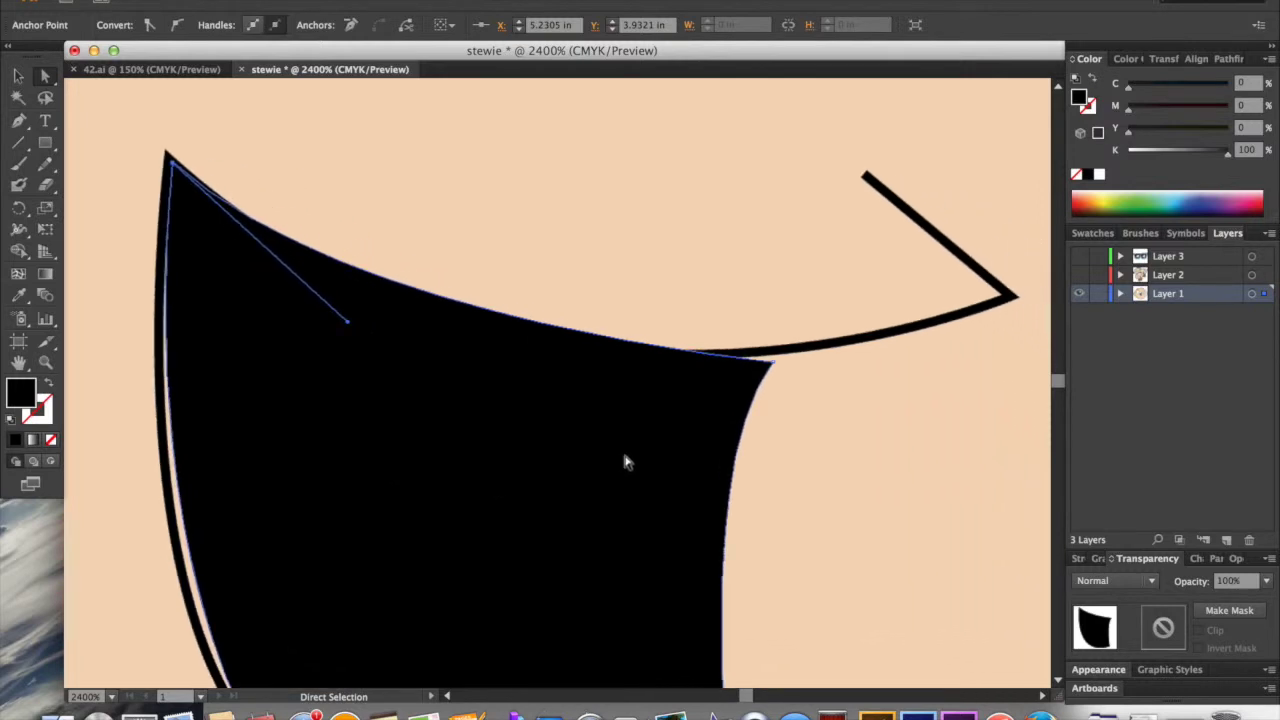
click(776, 364)
drag(774, 364, 775, 360)
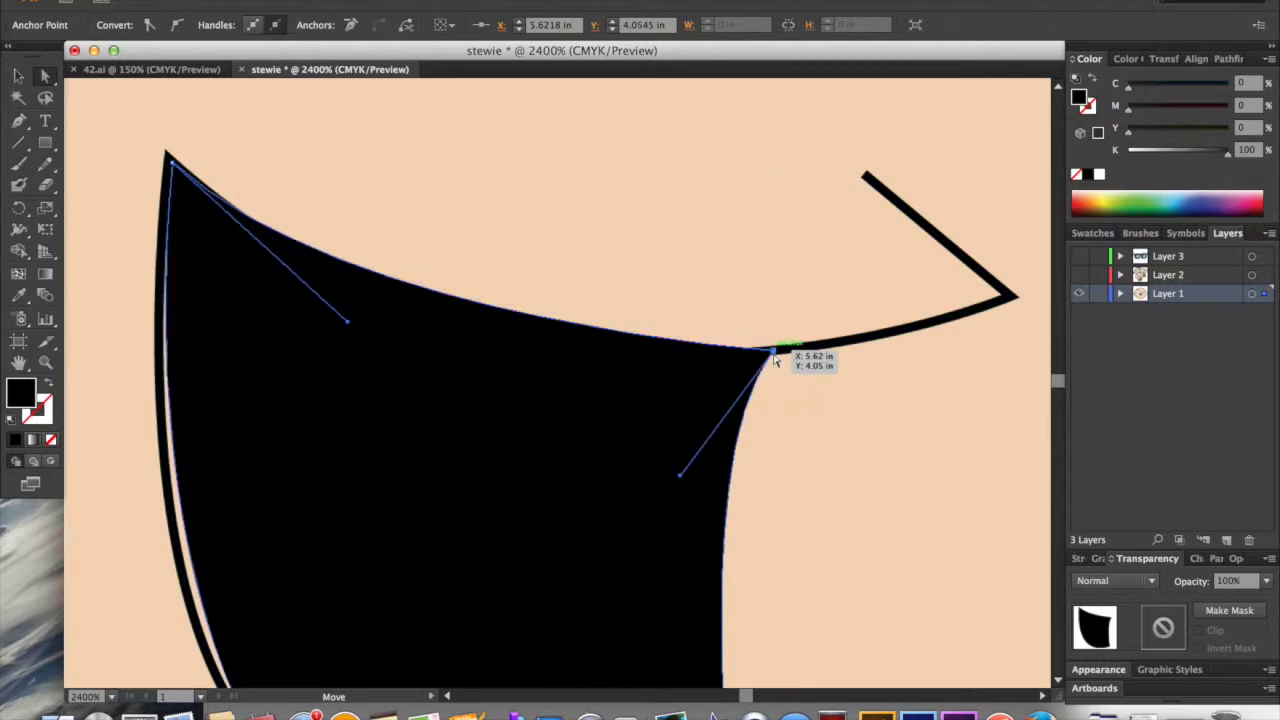
Lengthen the upper-left anchor's curve handle in Outline view so the mouth fill's top edge follows the upper lip line.
key(v)
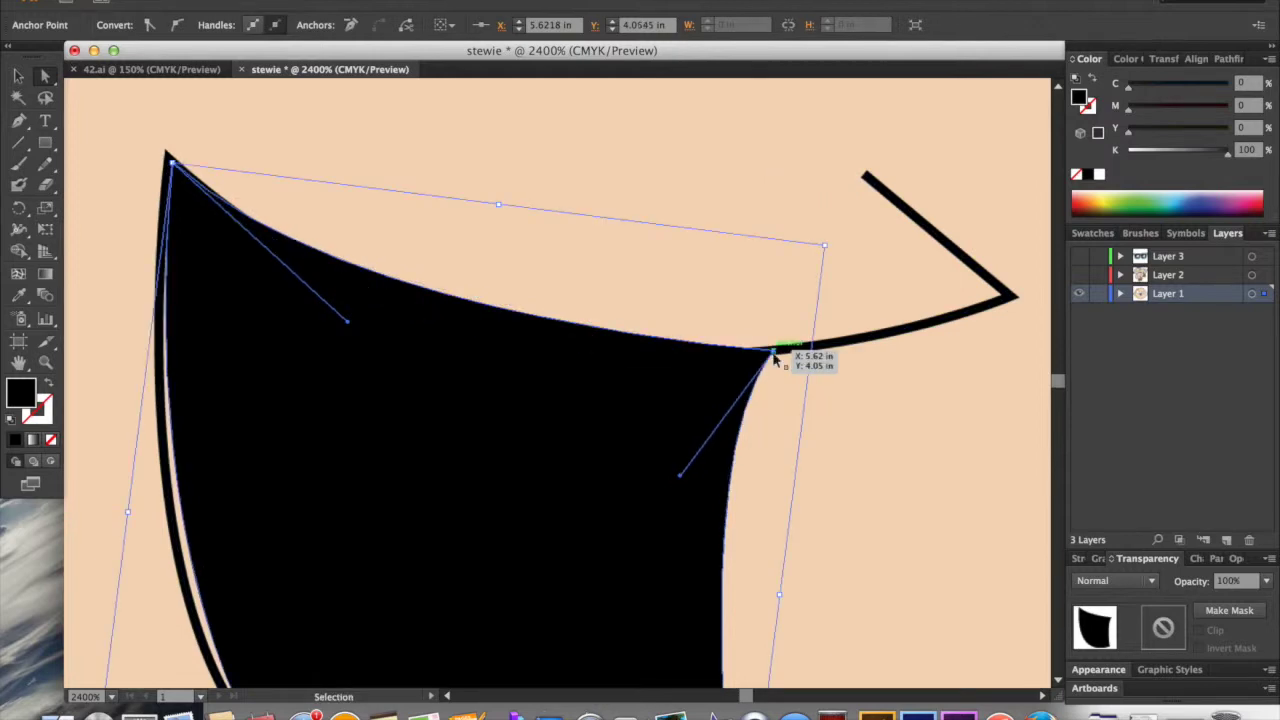
key(ctrl+y)
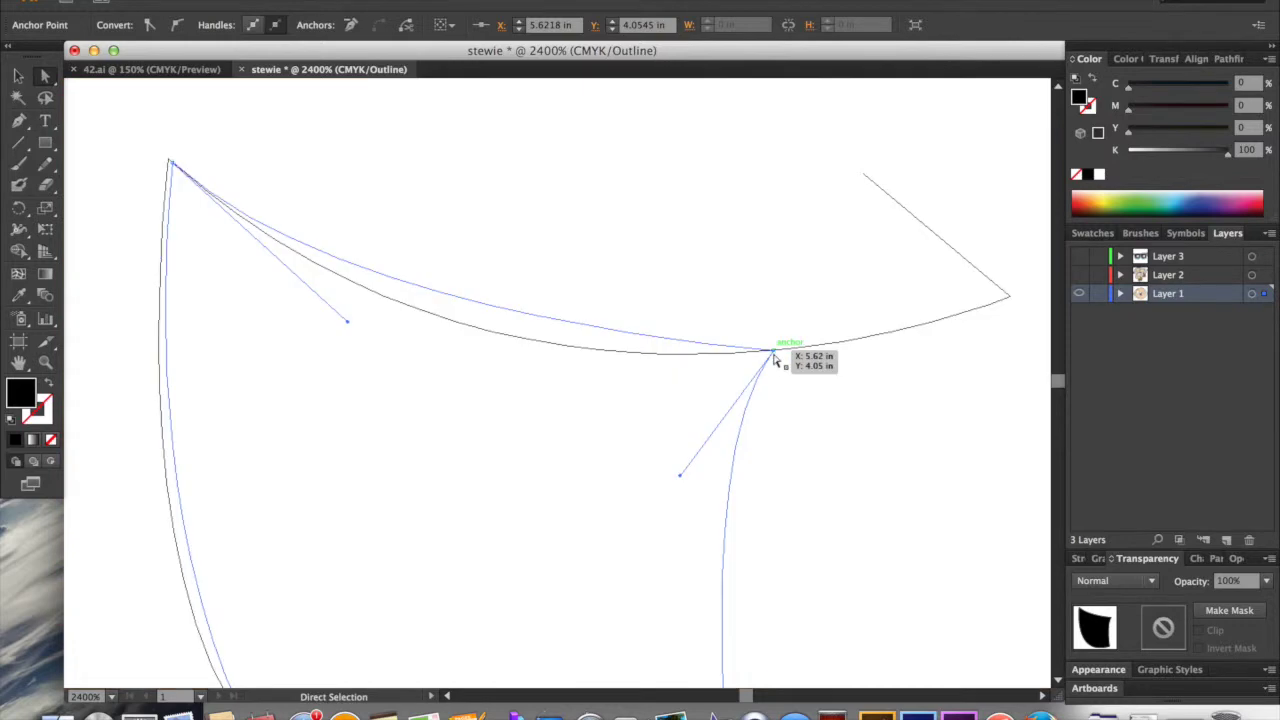
shift+click(775, 360)
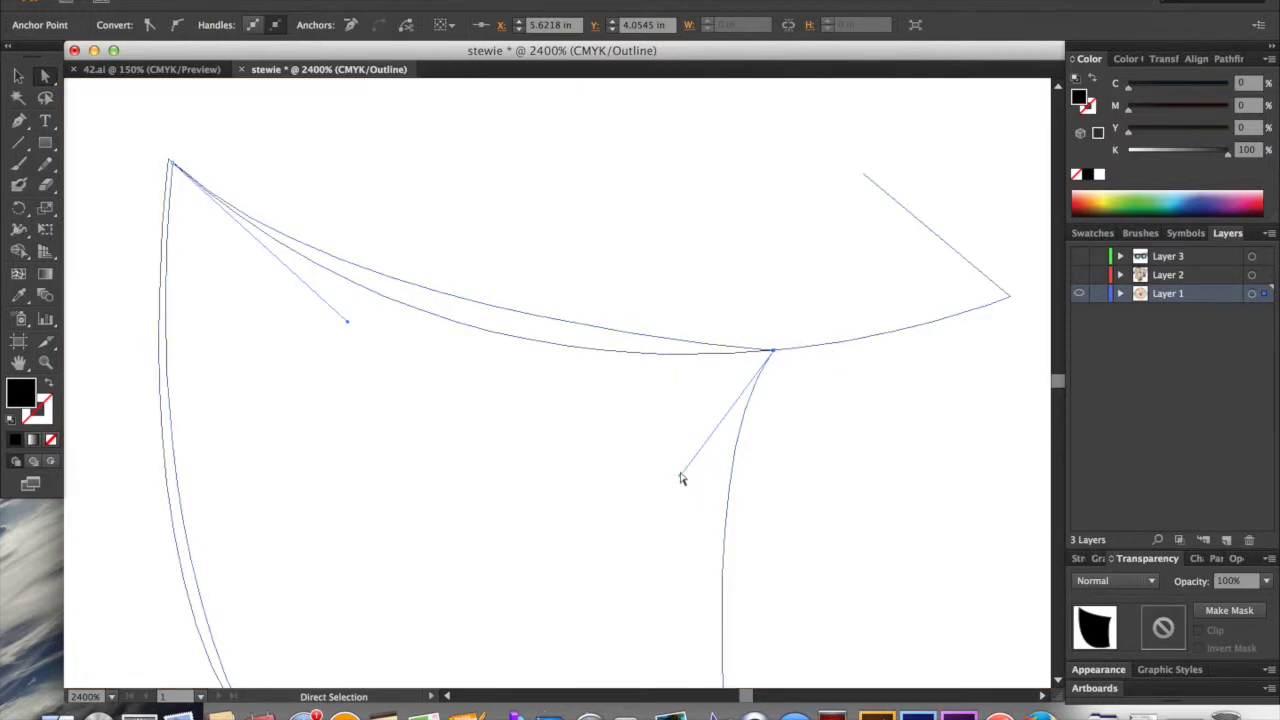
drag(680, 476, 643, 486)
key(super+z)
drag(347, 327, 431, 405)
scroll(535, 476, down, 3)
scroll(535, 476, left, 4)
key(v)
key(super+y)
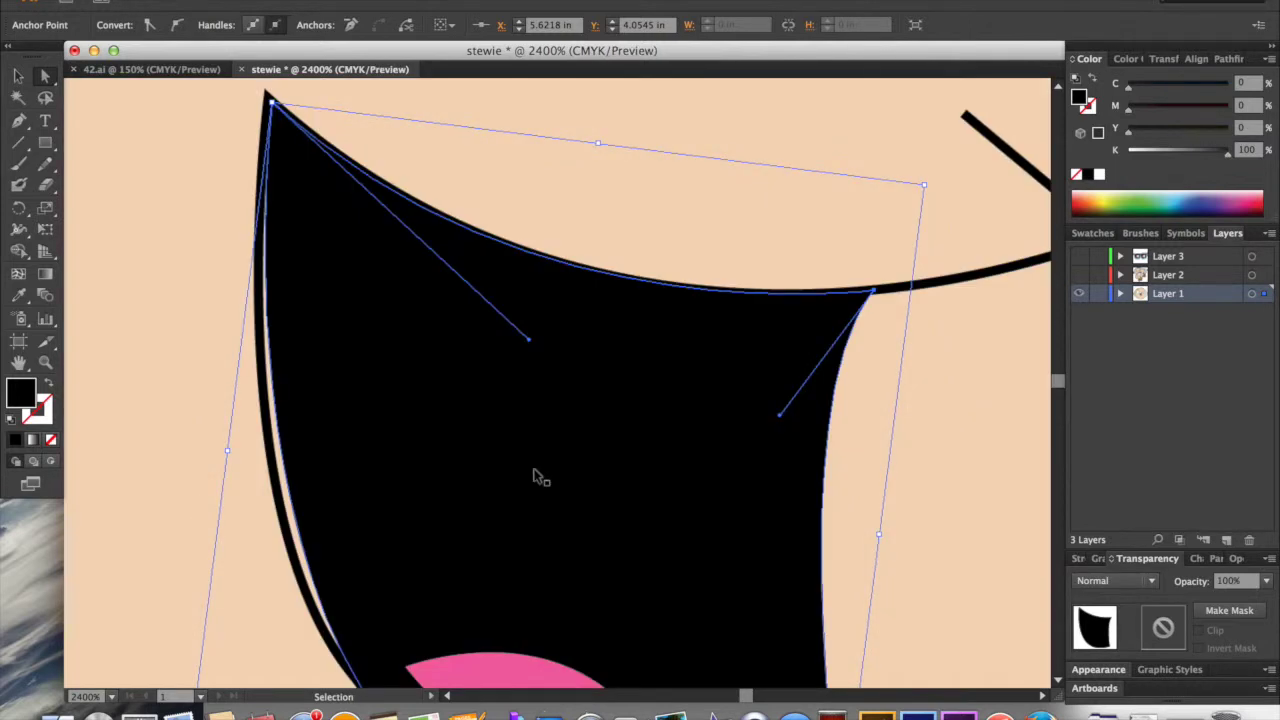
key(super+y)
key(super+y)
key(a)
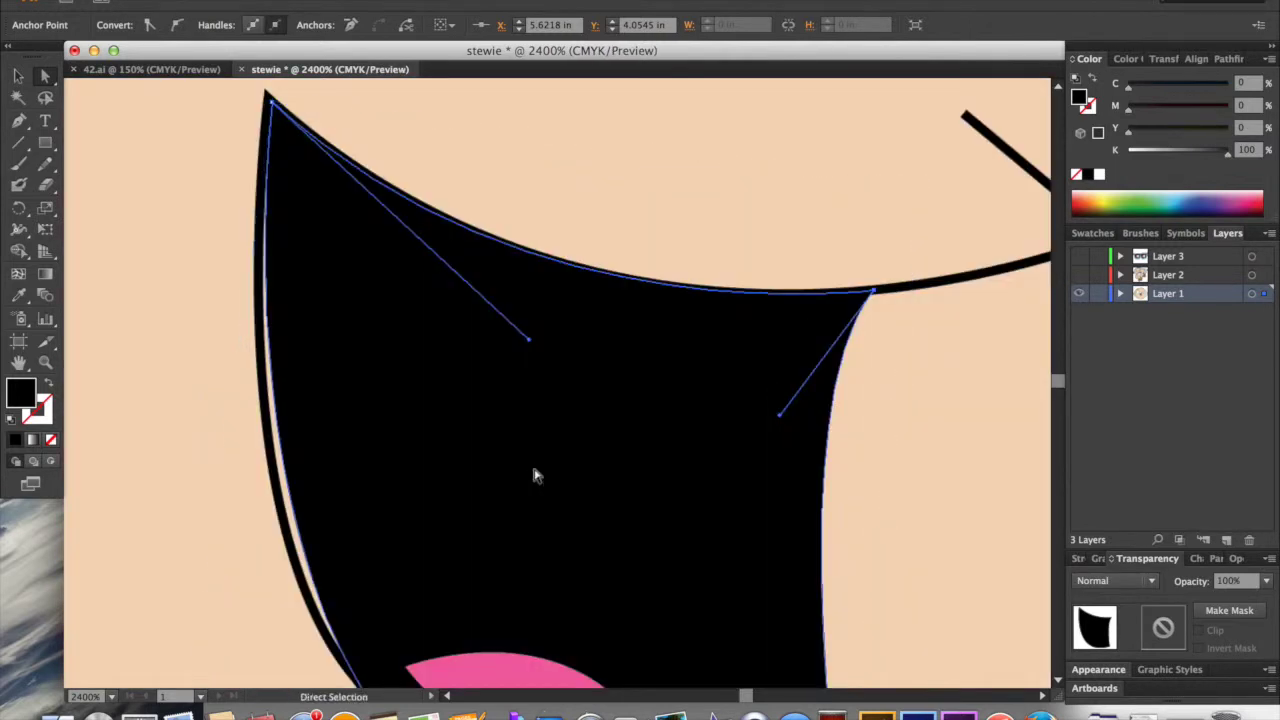
Select the mouth fill's lower-right anchor and bring its long curve handle into view in Outline mode.
scroll(535, 476, down, 5)
scroll(535, 476, up, 5)
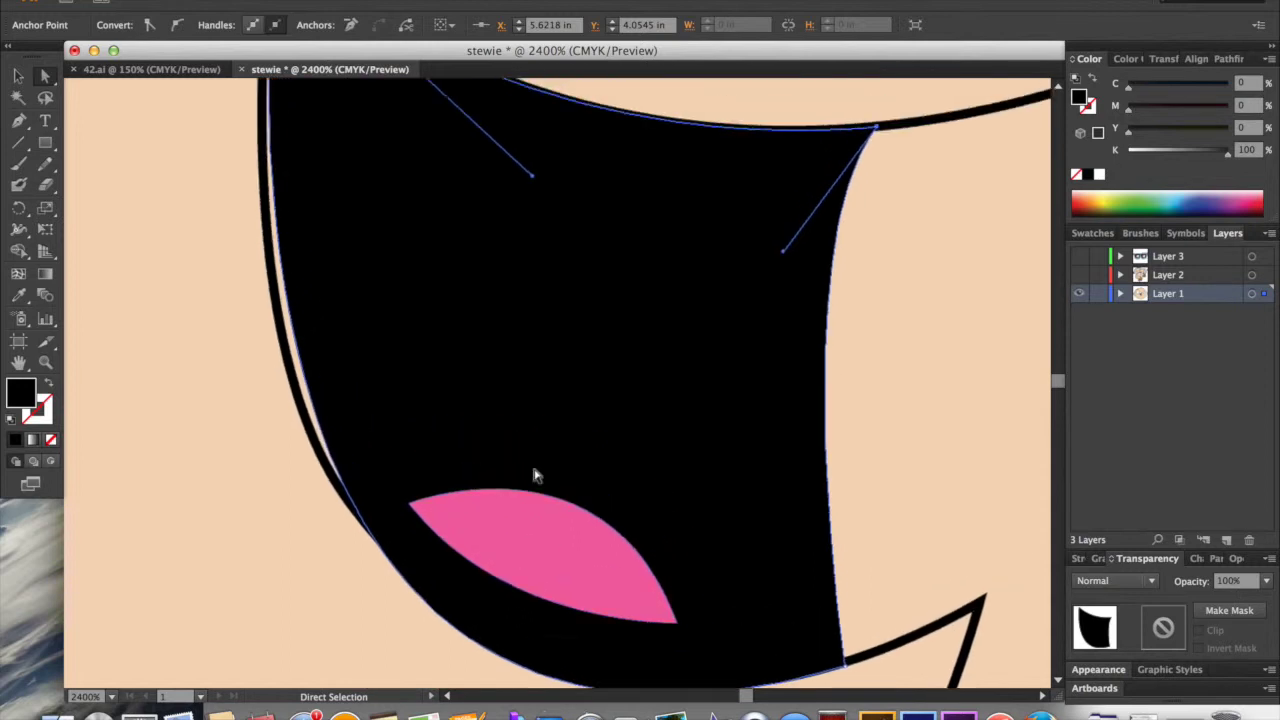
scroll(535, 476, right, 2)
scroll(535, 476, down, 4)
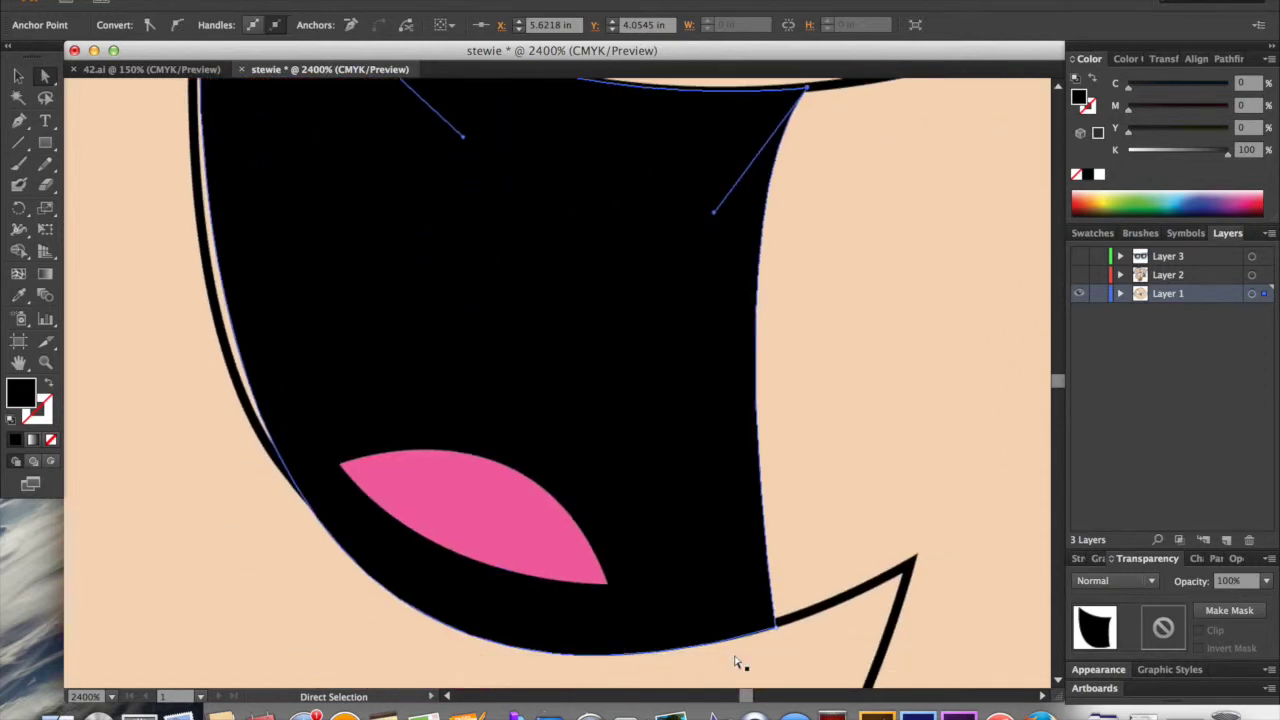
click(777, 628)
scroll(383, 519, down, 4)
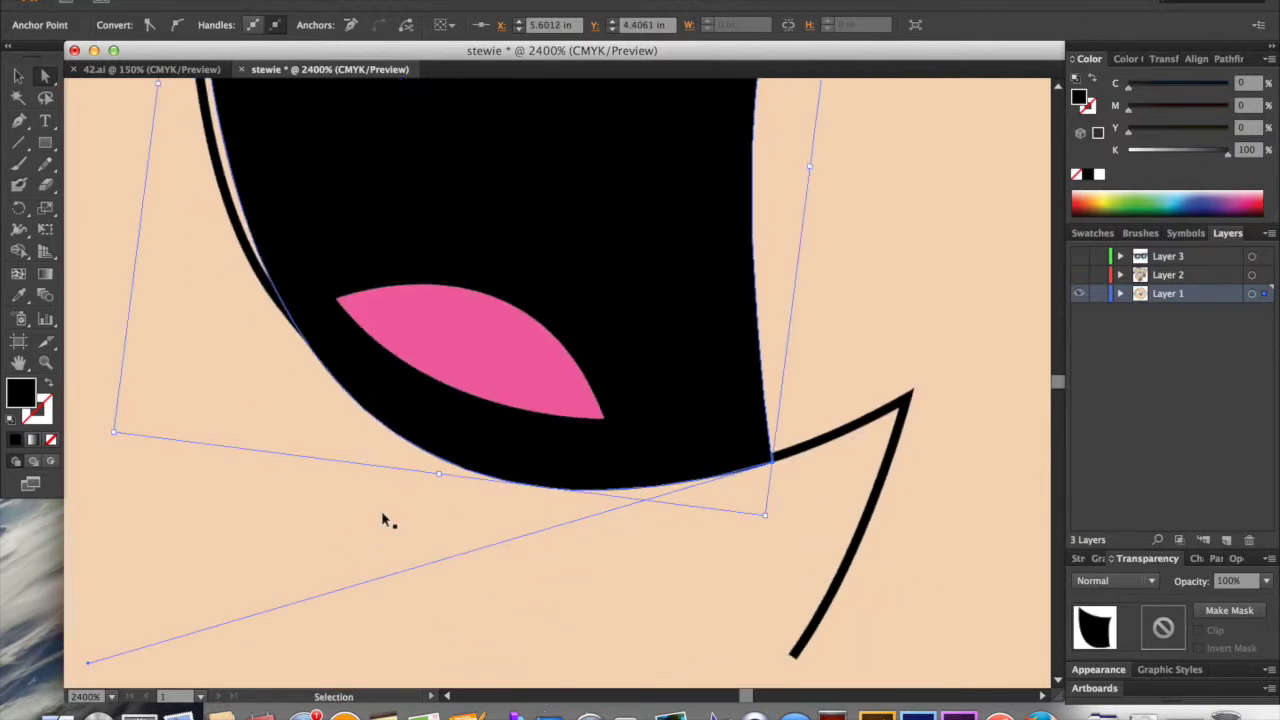
key(super+y)
scroll(383, 519, left, 5)
scroll(383, 519, down, 8)
scroll(383, 519, left, 5)
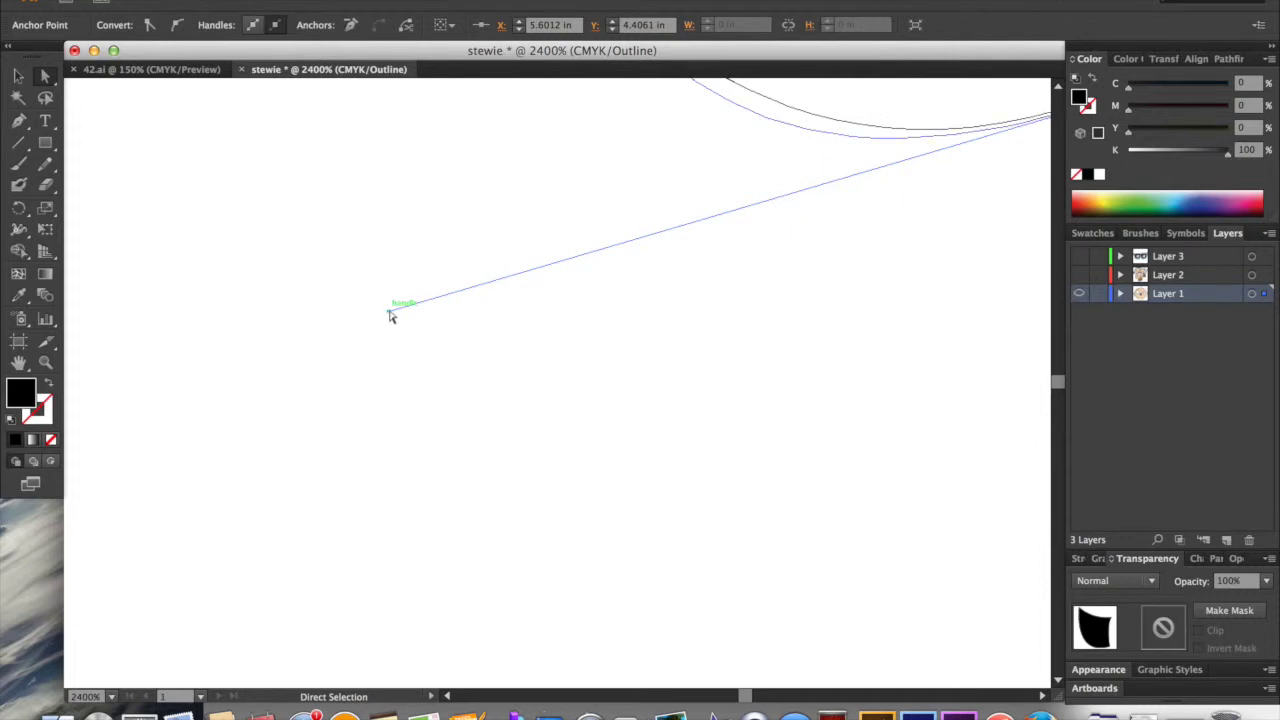
key(super+minus)
key(super+minus)
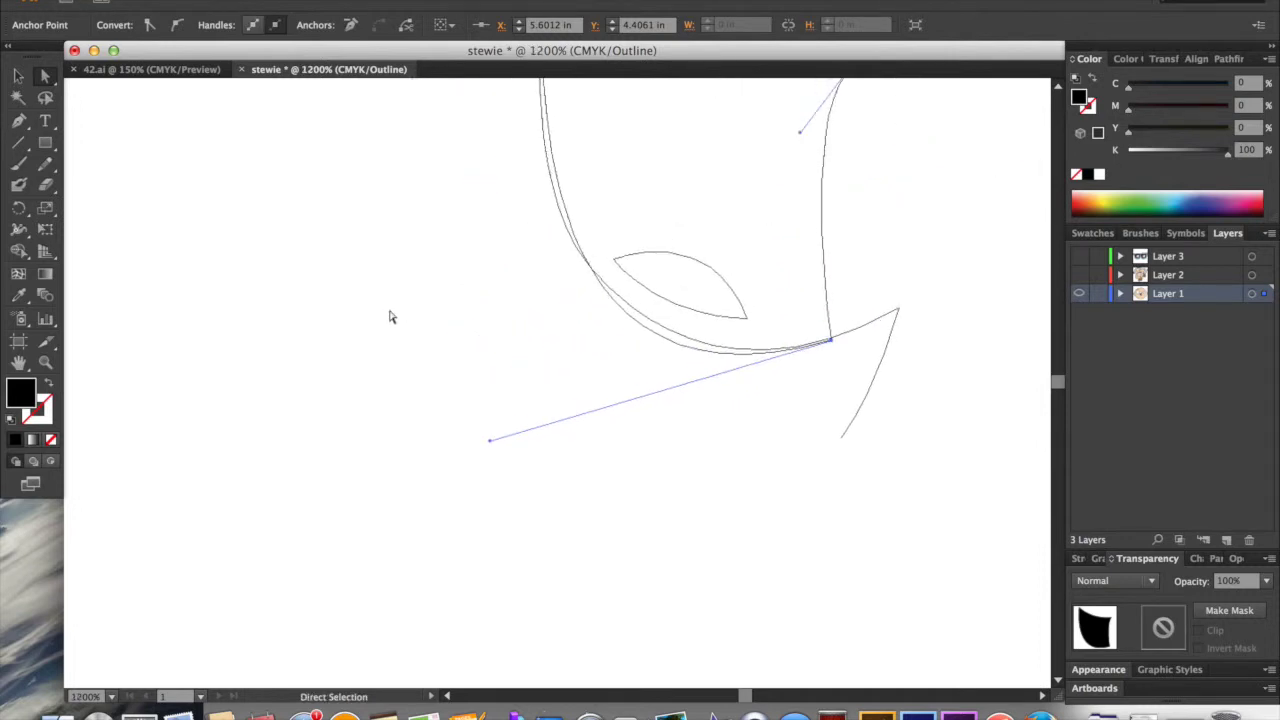
scroll(391, 317, up, 2)
scroll(391, 317, right, 1)
Readjust the lower-right anchor's curve handle, checking in Outline and Preview, so the mouth fill's left edge moves closer to its outline.
drag(479, 463, 453, 550)
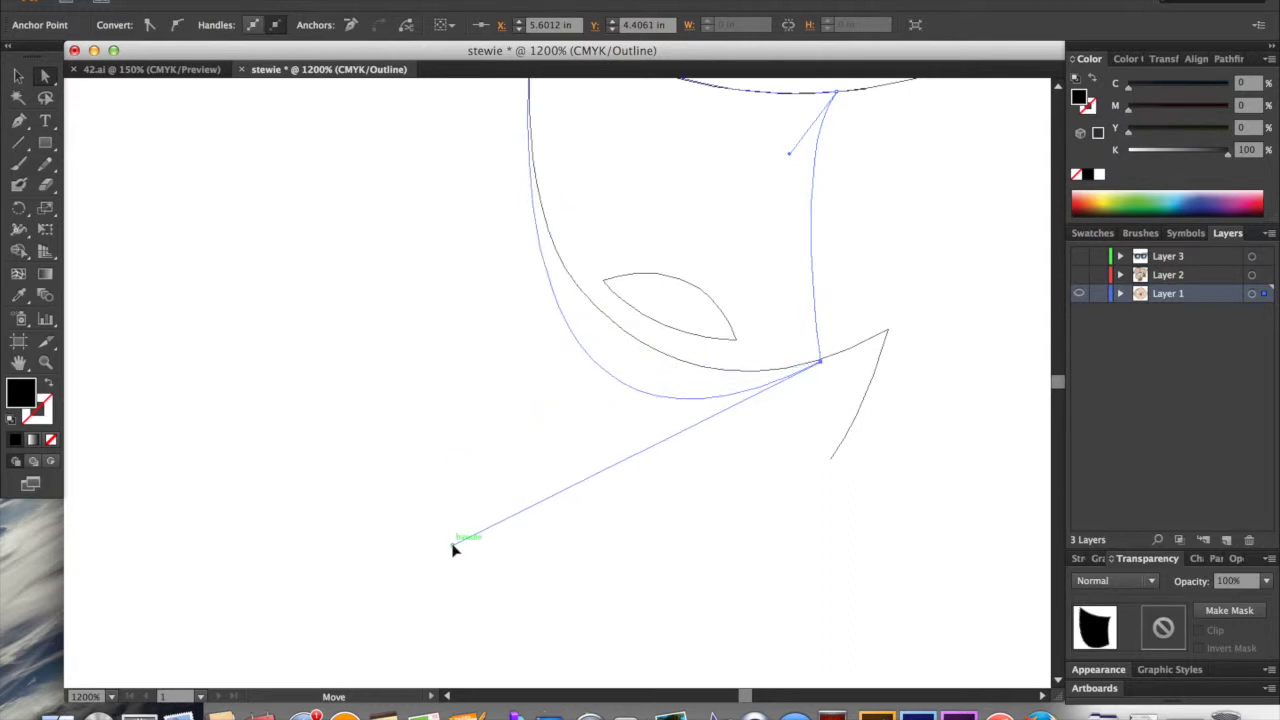
key(super+y)
key(super+y)
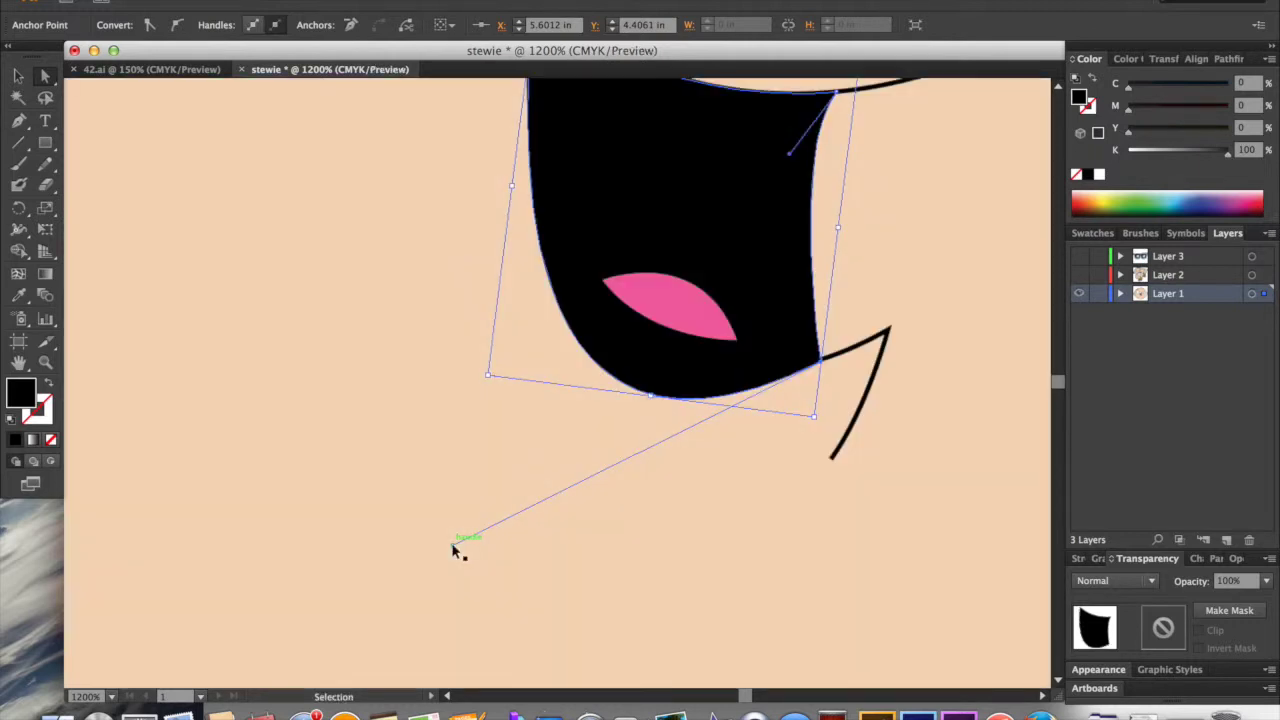
drag(452, 549, 480, 443)
scroll(480, 443, up, 5)
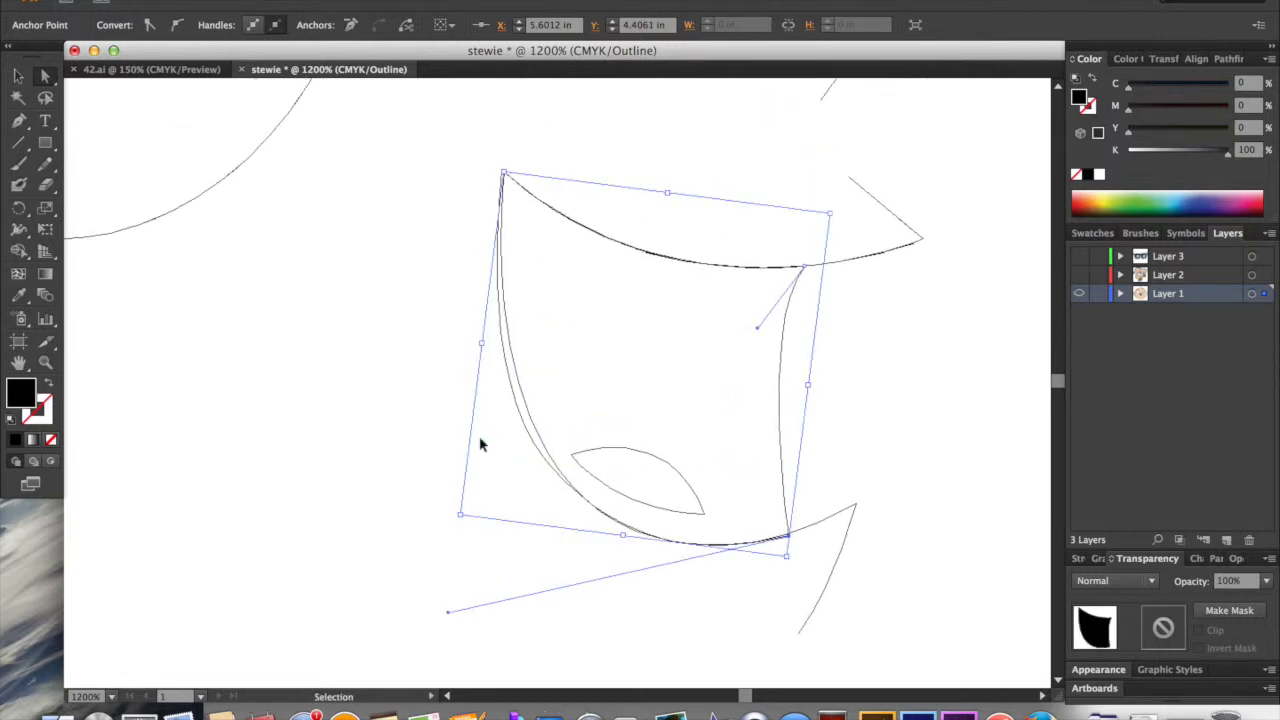
key(super+y)
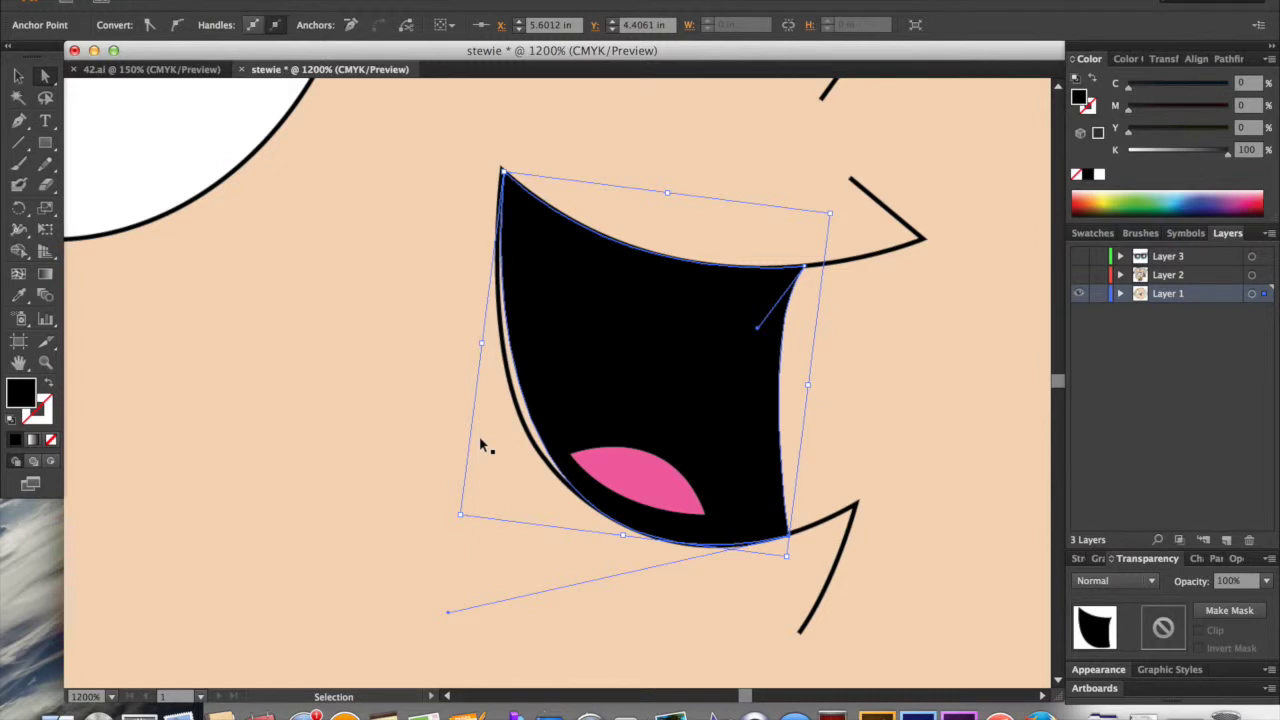
key(a)
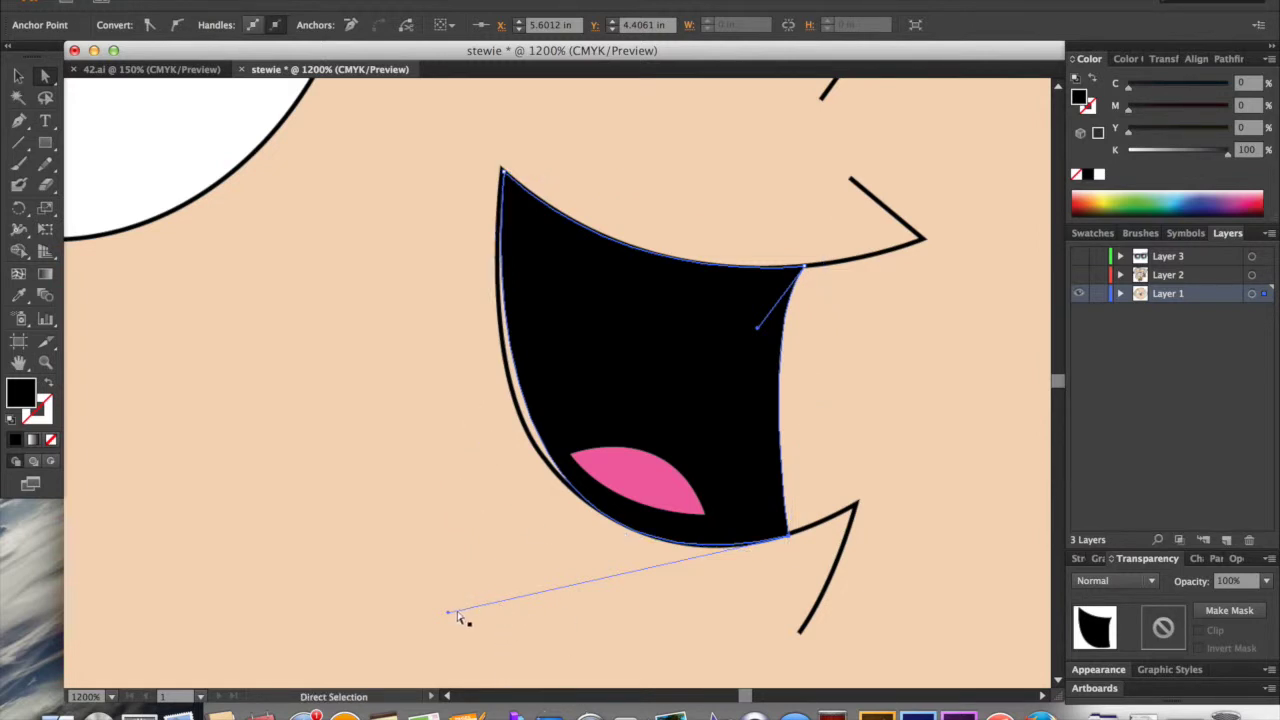
drag(447, 610, 423, 590)
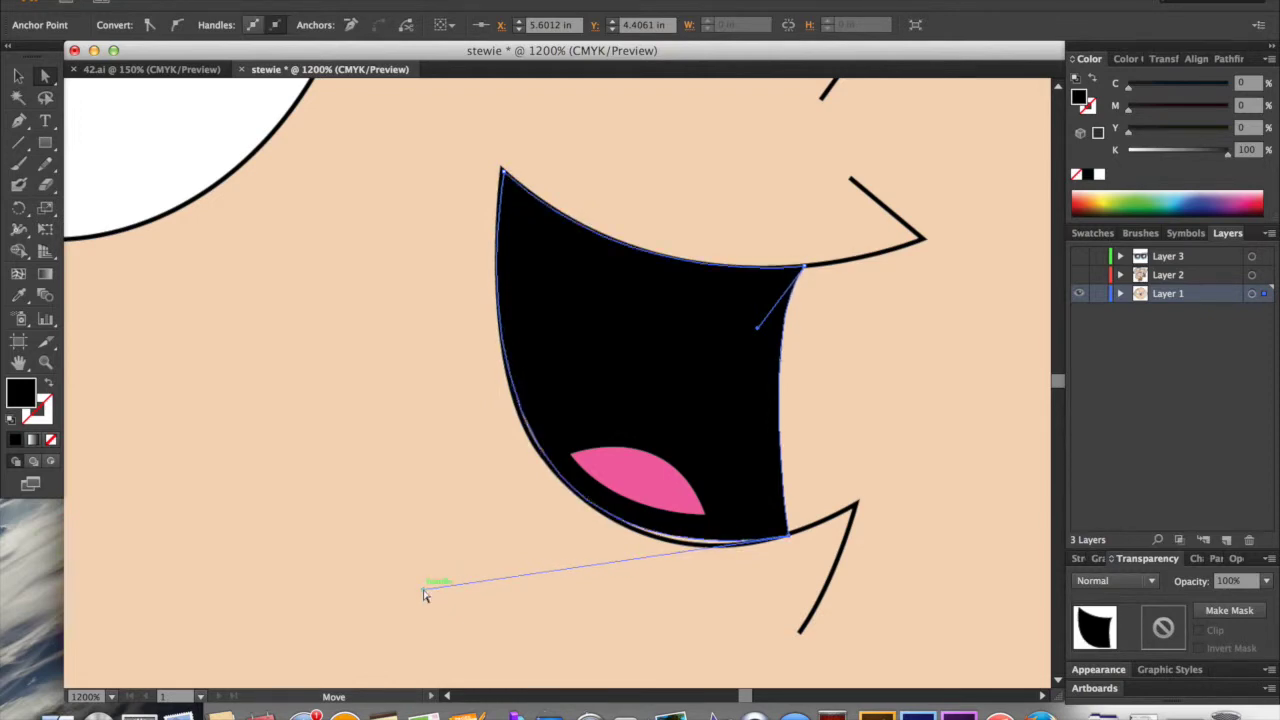
Deselect the mouth fill and examine the whole head, and the mouth up close, for gaps between fill and outline.
key(super+minus)
key(super+minus)
key(super+minus)
key(super+minus)
key(super+minus)
key(super+minus)
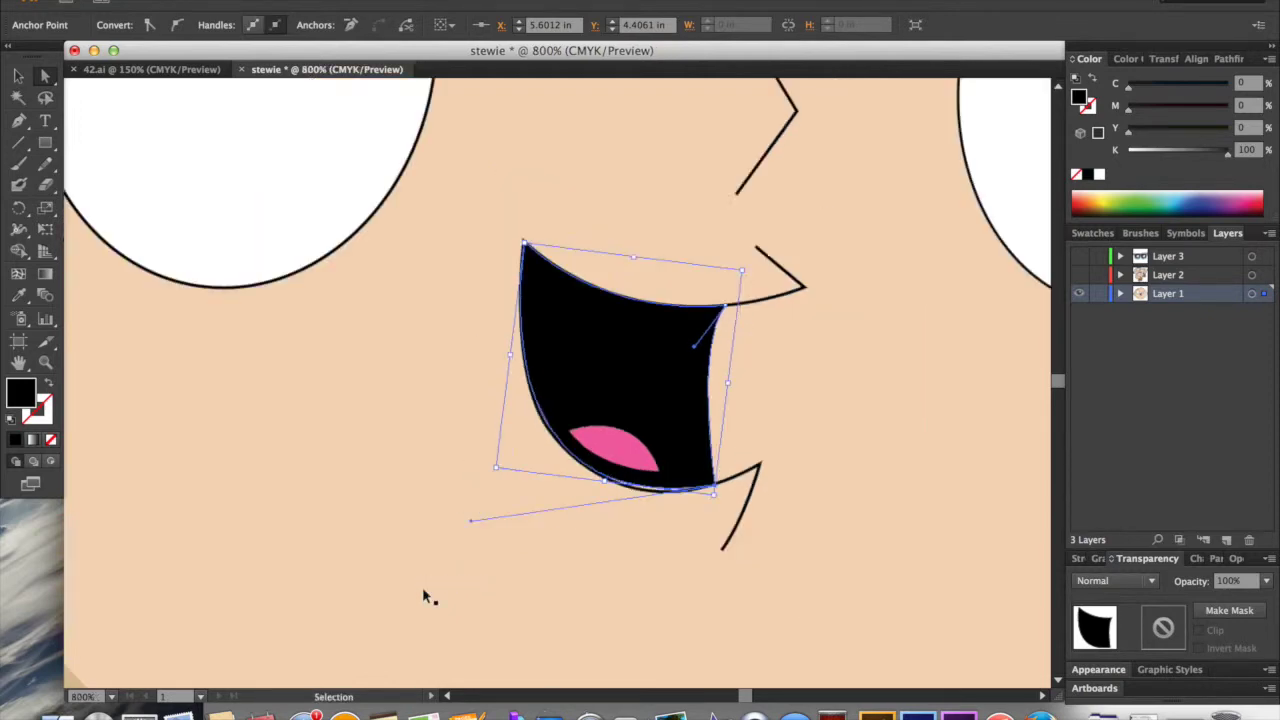
click(423, 592)
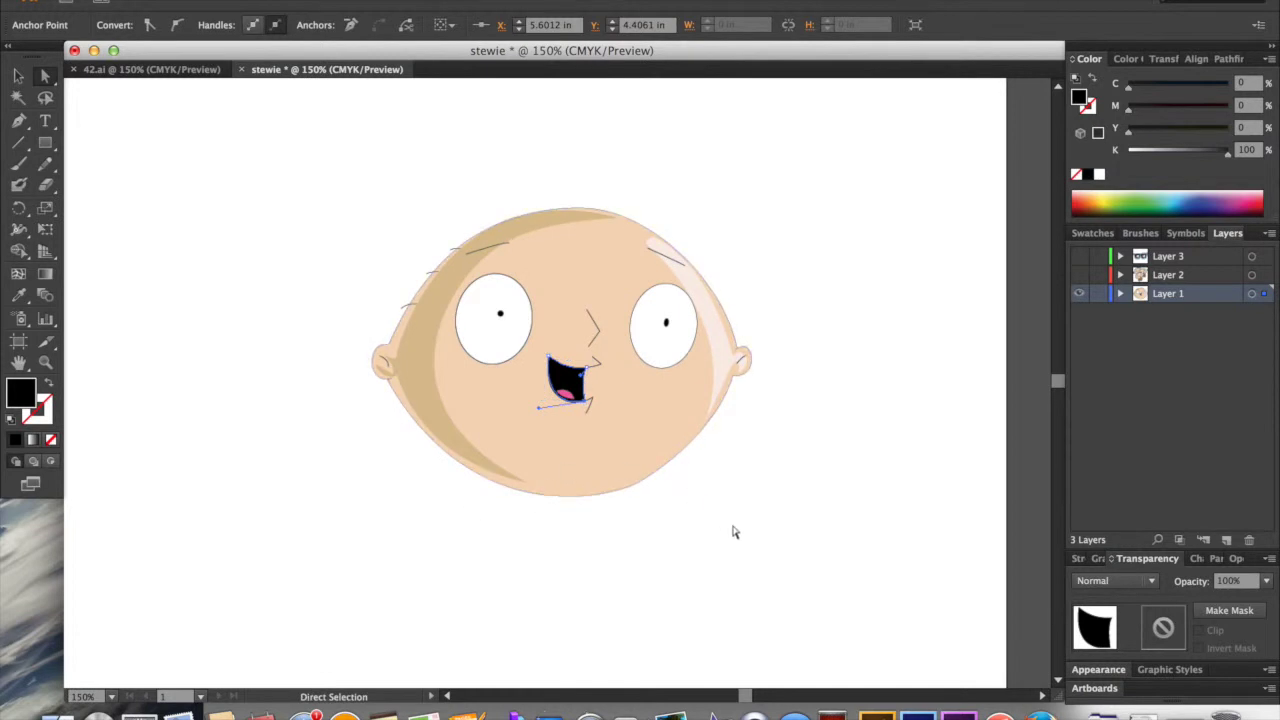
key(super+plus)
key(super+plus)
key(super+plus)
key(super+plus)
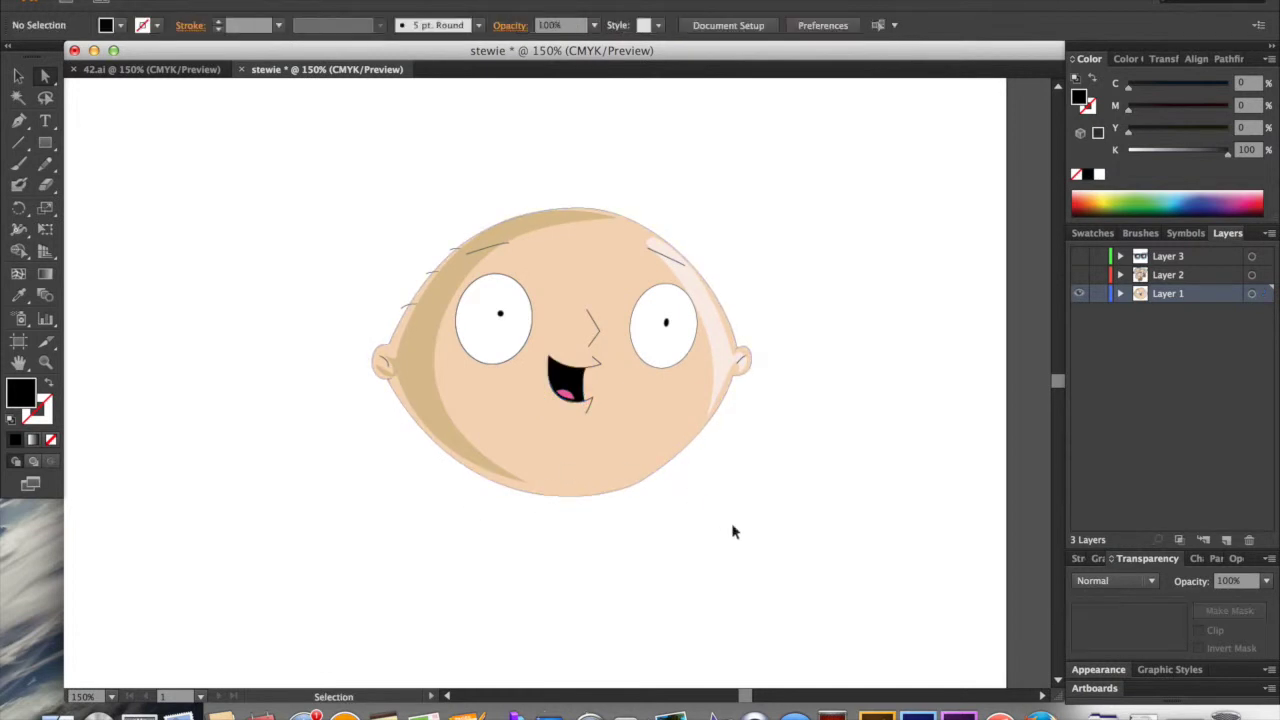
key(super+plus)
key(super+plus)
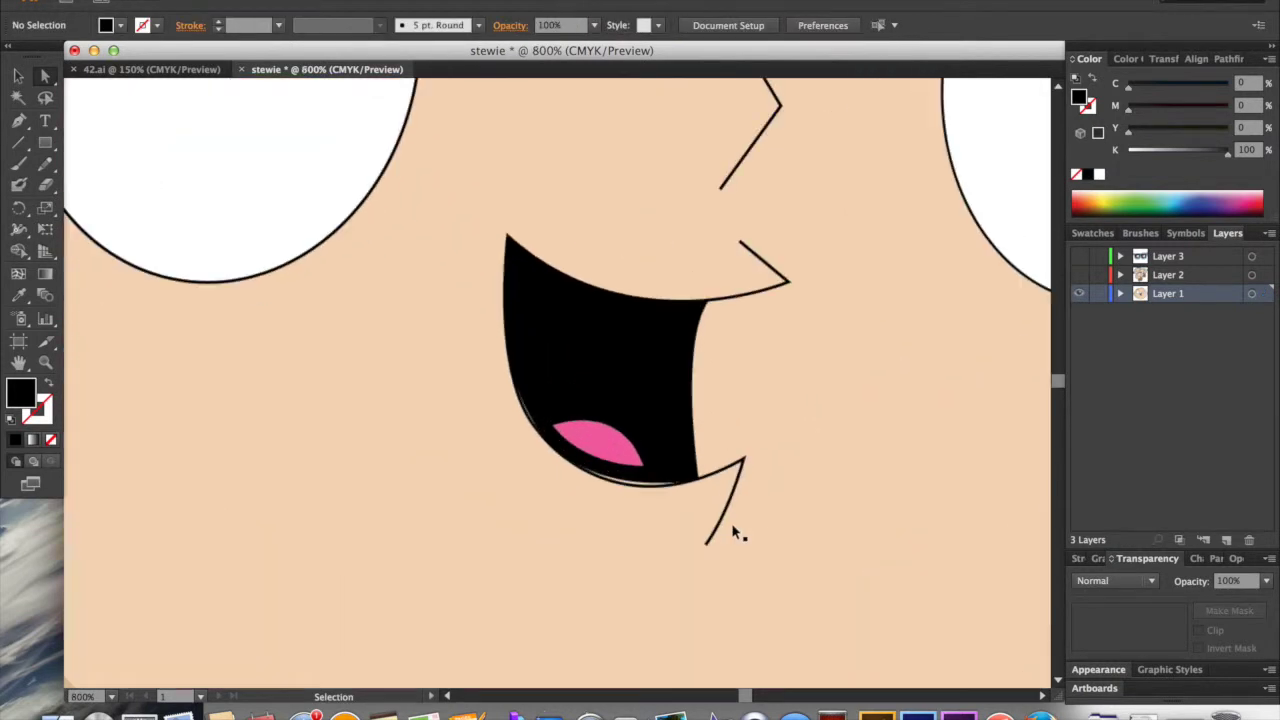
Lengthen the mouth fill's lower-right anchor handle slightly in Outline view so the fill's lower-left curve follows the mouth line.
click(541, 414)
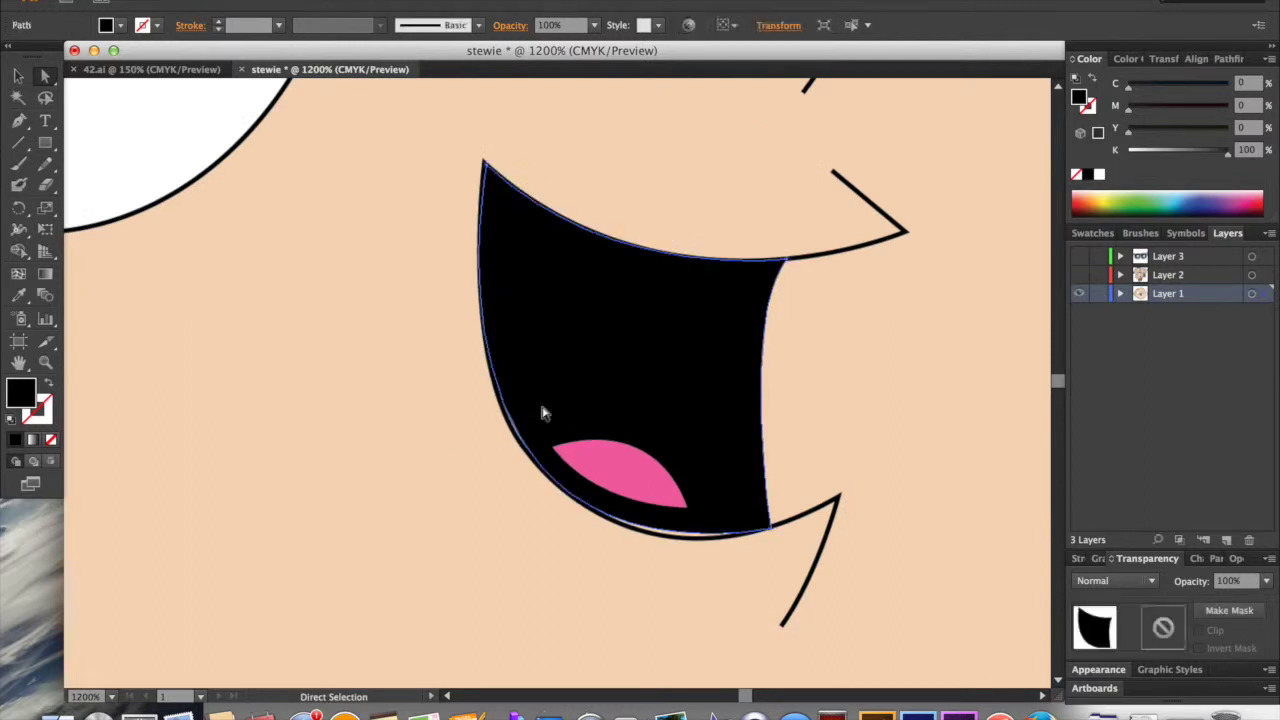
key(super+y)
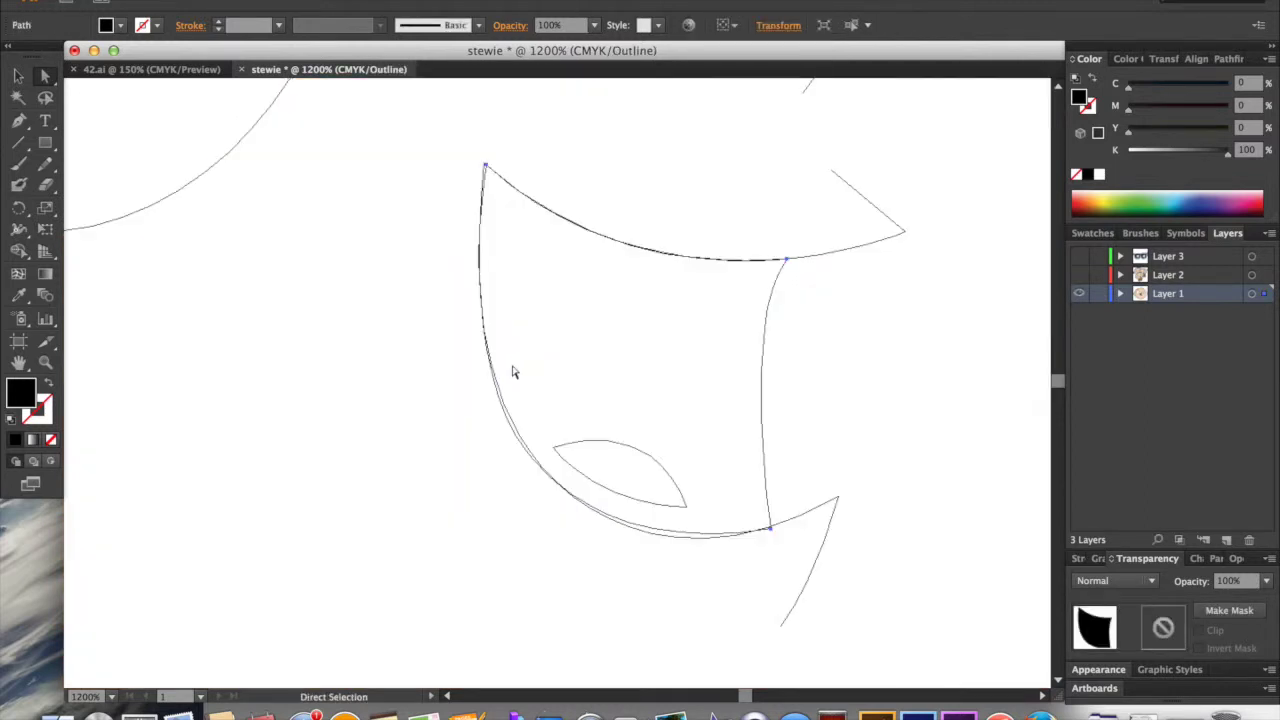
drag(771, 531, 400, 589)
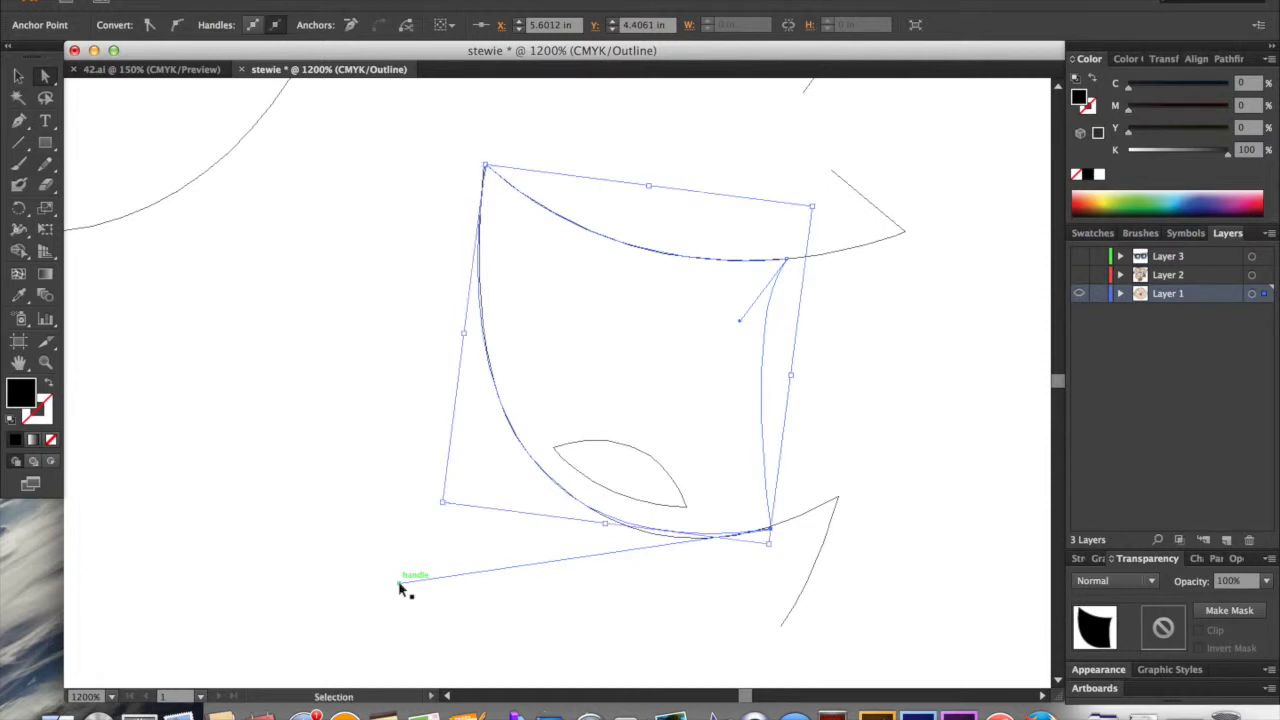
key(super+y)
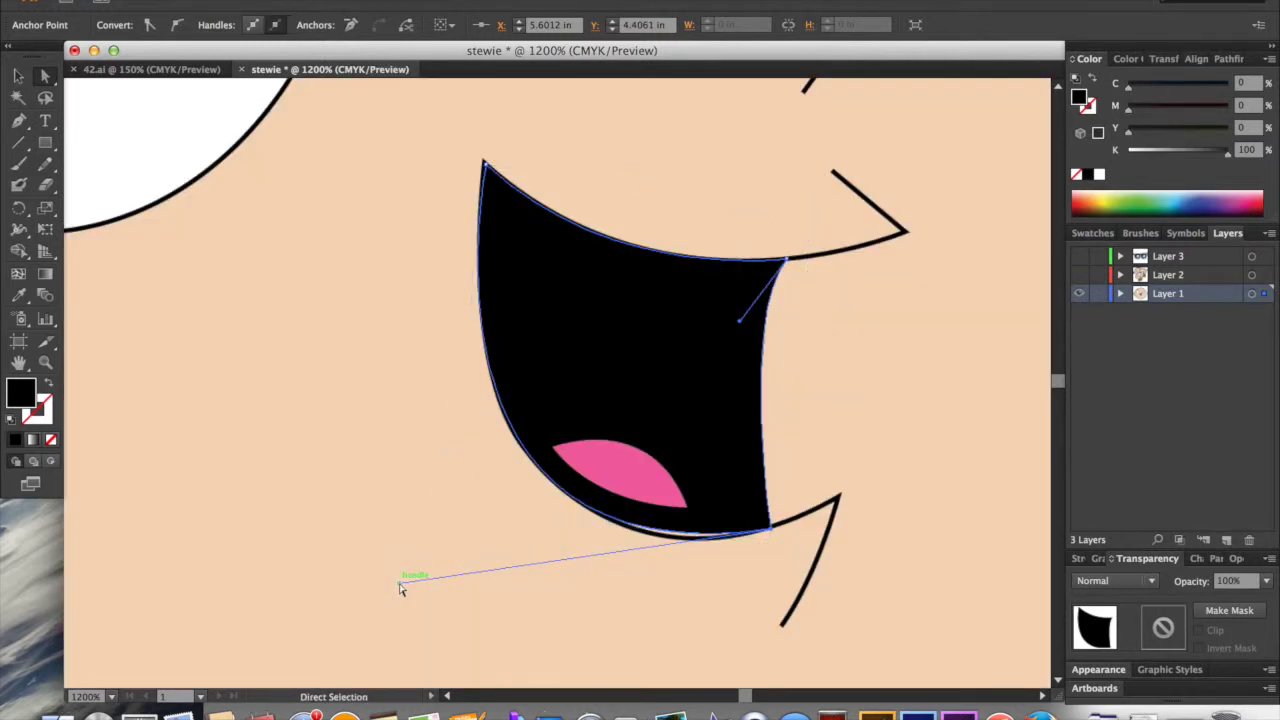
Deselect the mouth fill and inspect its left and bottom edges at several magnifications for gaps against the outline.
super+click(413, 500)
key(super+minus)
key(super+minus)
key(super+minus)
key(super+minus)
key(super+minus)
key(super+minus)
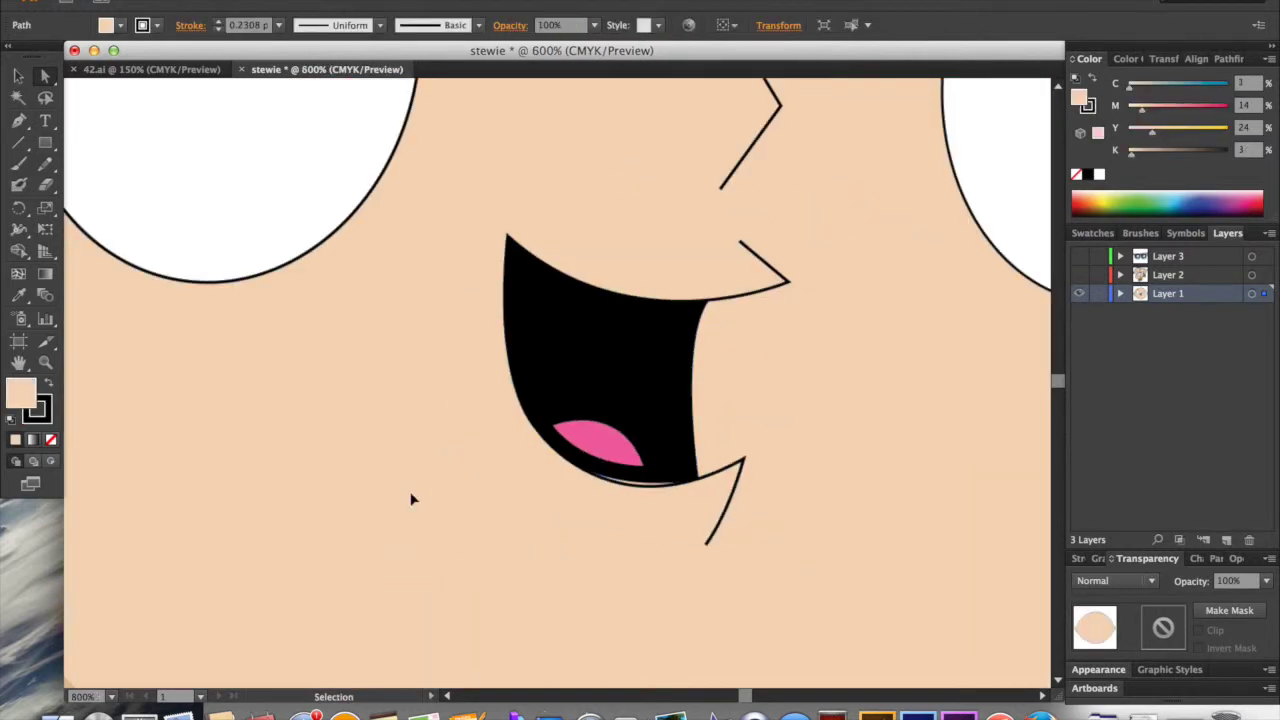
key(super+plus)
key(super+plus)
key(super+plus)
key(super+plus)
key(super+plus)
key(super+plus)
key(super+plus)
key(super+plus)
key(super+plus)
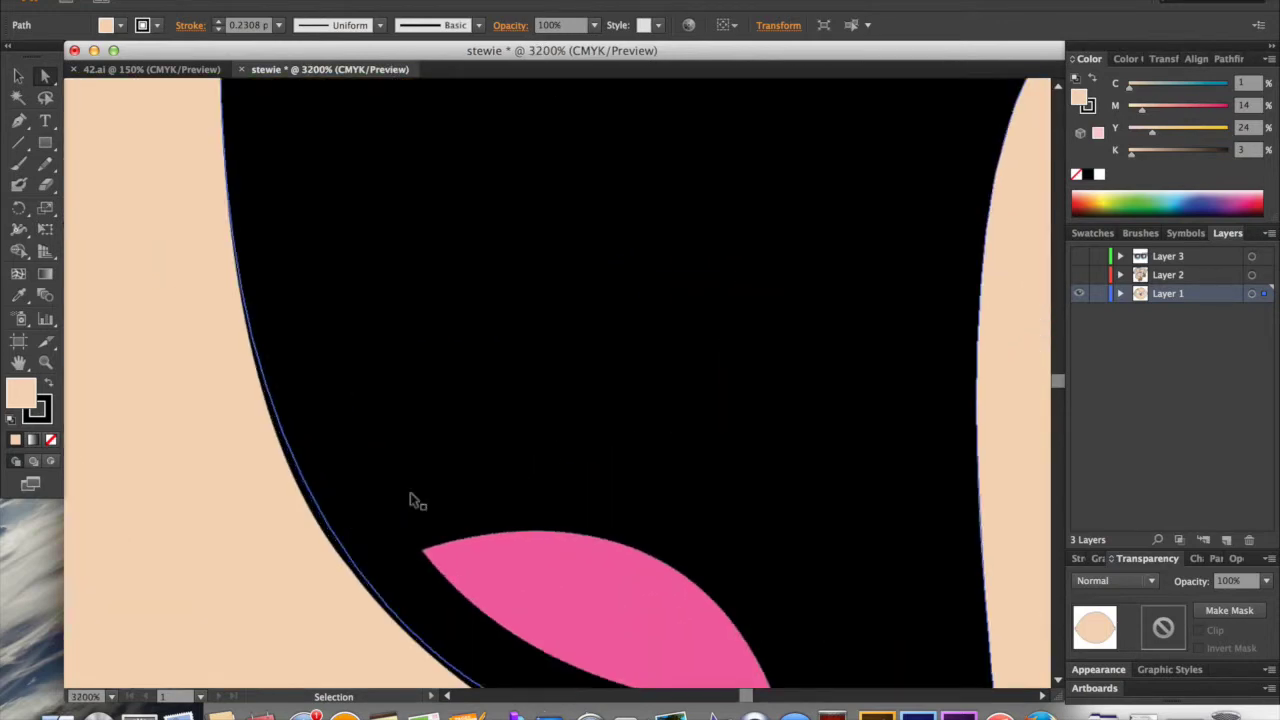
key(super+minus)
key(super+minus)
key(super+minus)
Select the mouth fill's lower-right anchor in Outline view and examine the bottom edge at 3200%.
key(a)
click(643, 450)
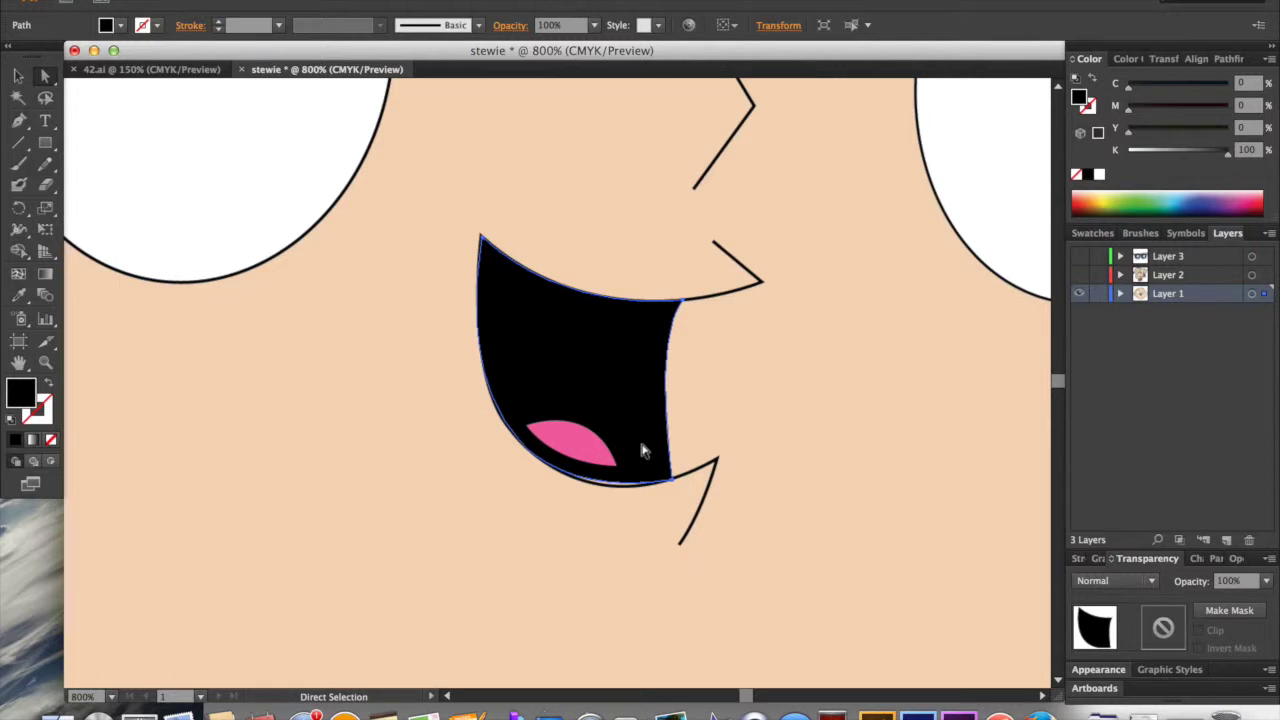
key(super+y)
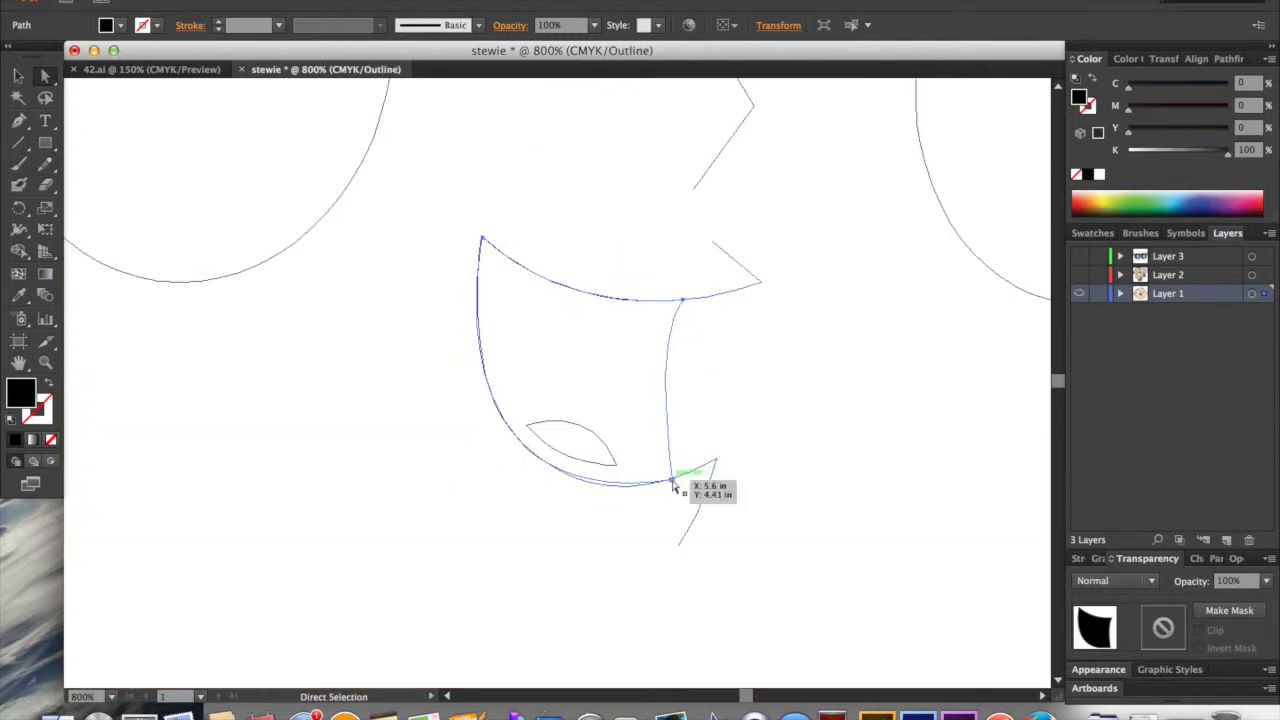
click(672, 482)
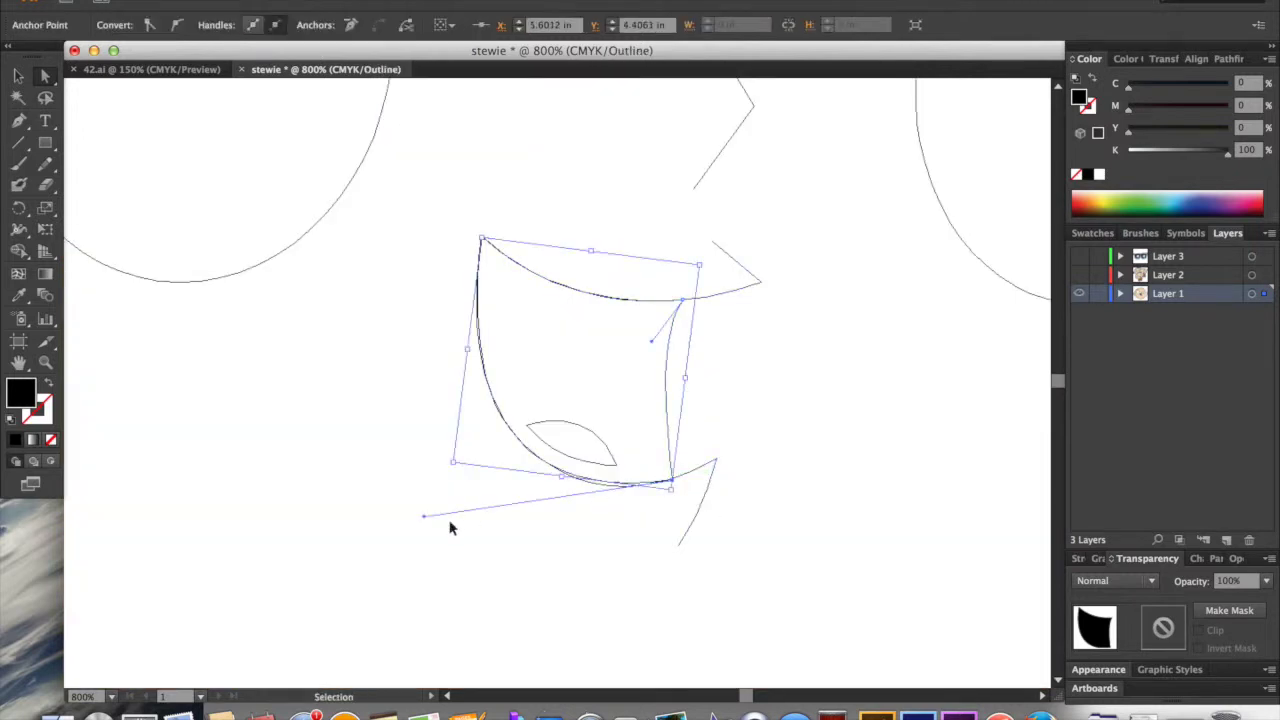
key(super+plus)
key(super+plus)
key(super+plus)
key(super+plus)
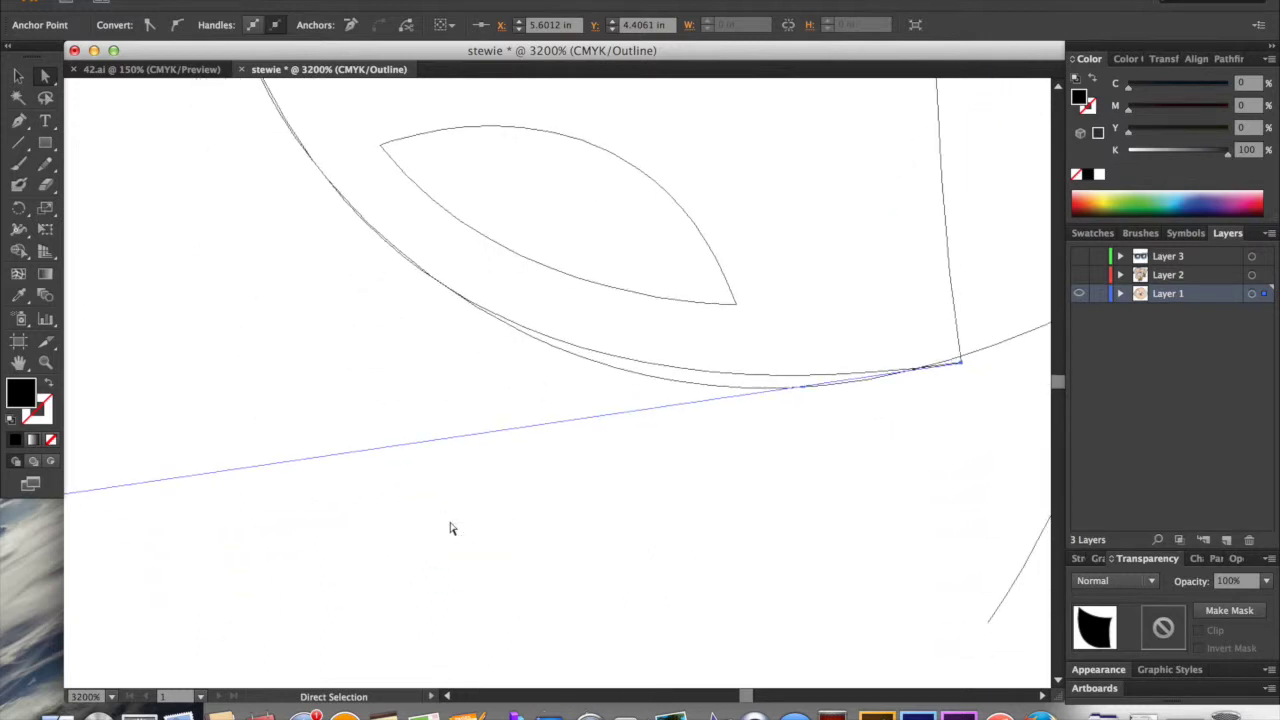
Detach the Pen tool group as a floating panel beside the mouth and activate the Add Anchor Point tool.
click(22, 121)
drag(22, 121, 281, 170)
drag(117, 140, 382, 335)
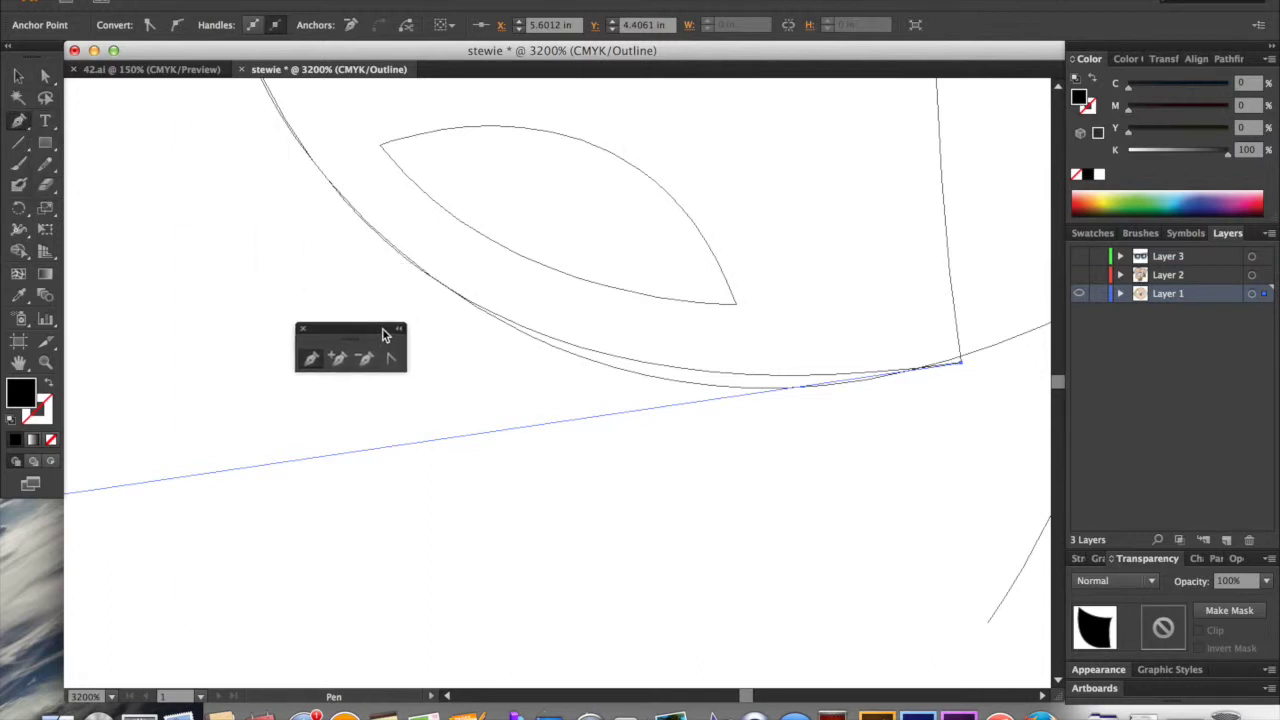
click(341, 360)
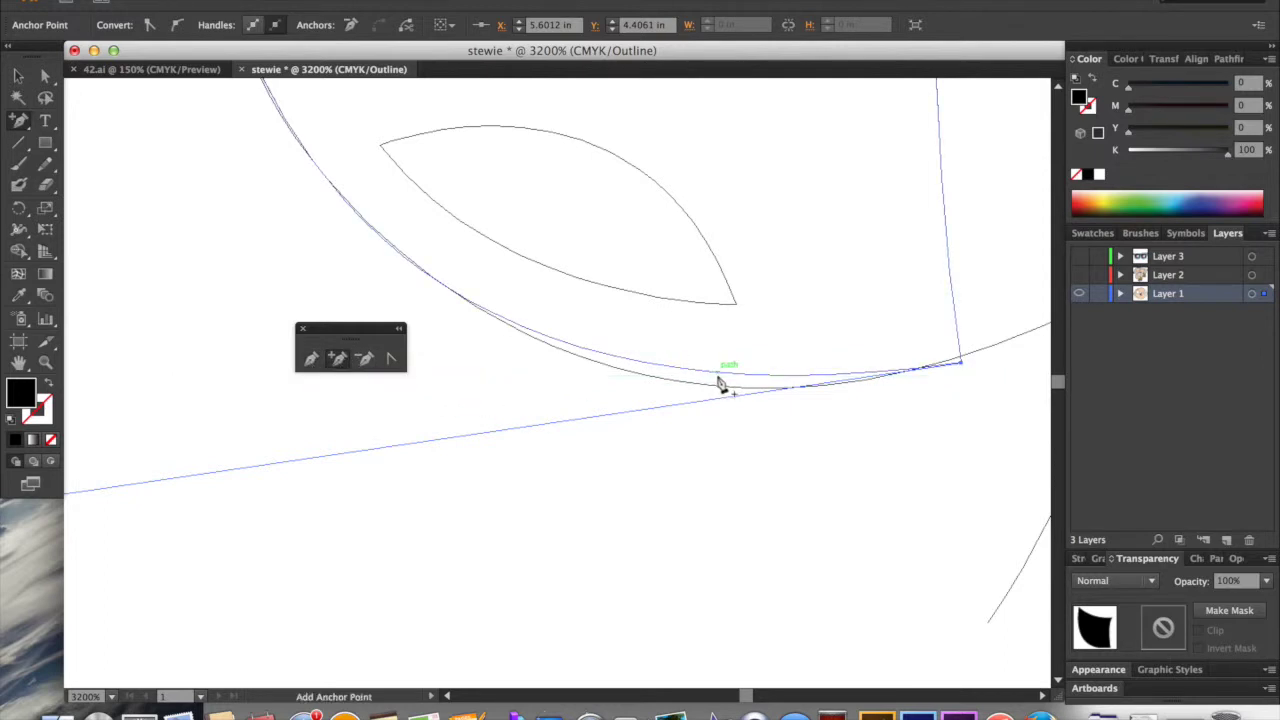
Add an anchor to the mouth fill's bottom edge at about X 5.51, Y 4.41 in and try nudging it down.
key(super+y)
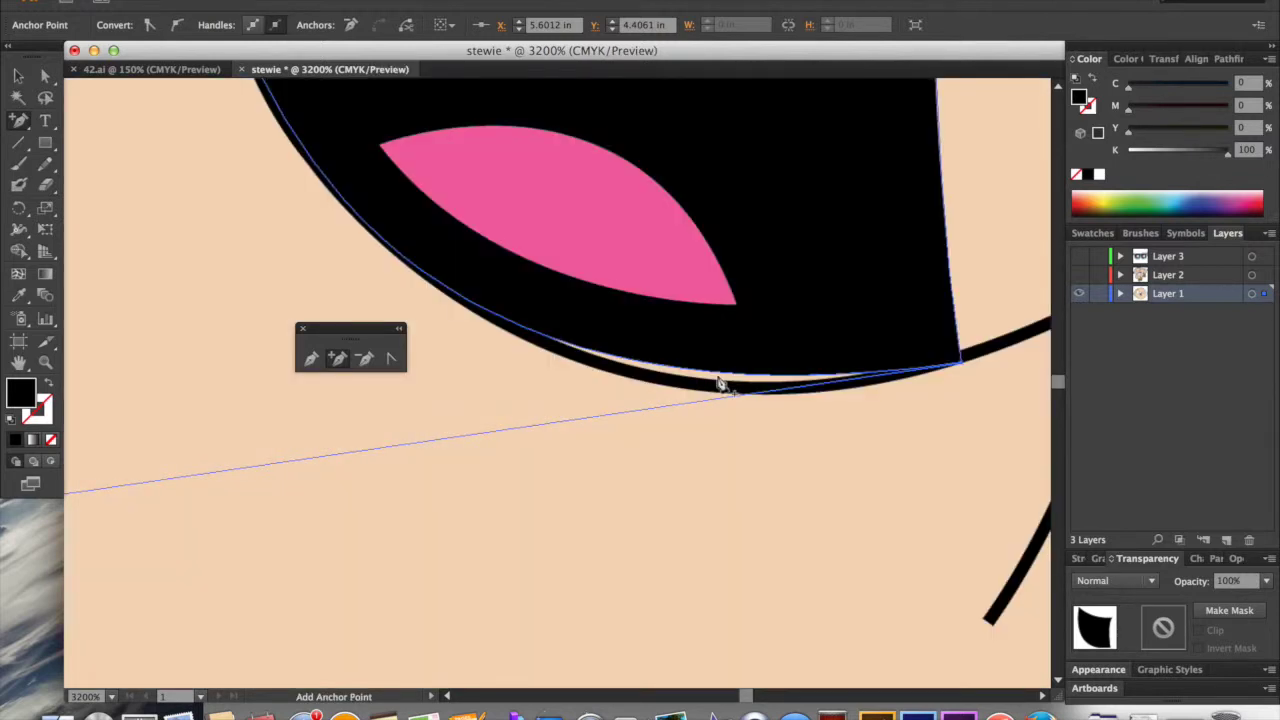
key(super+y)
key(super+y)
click(780, 377)
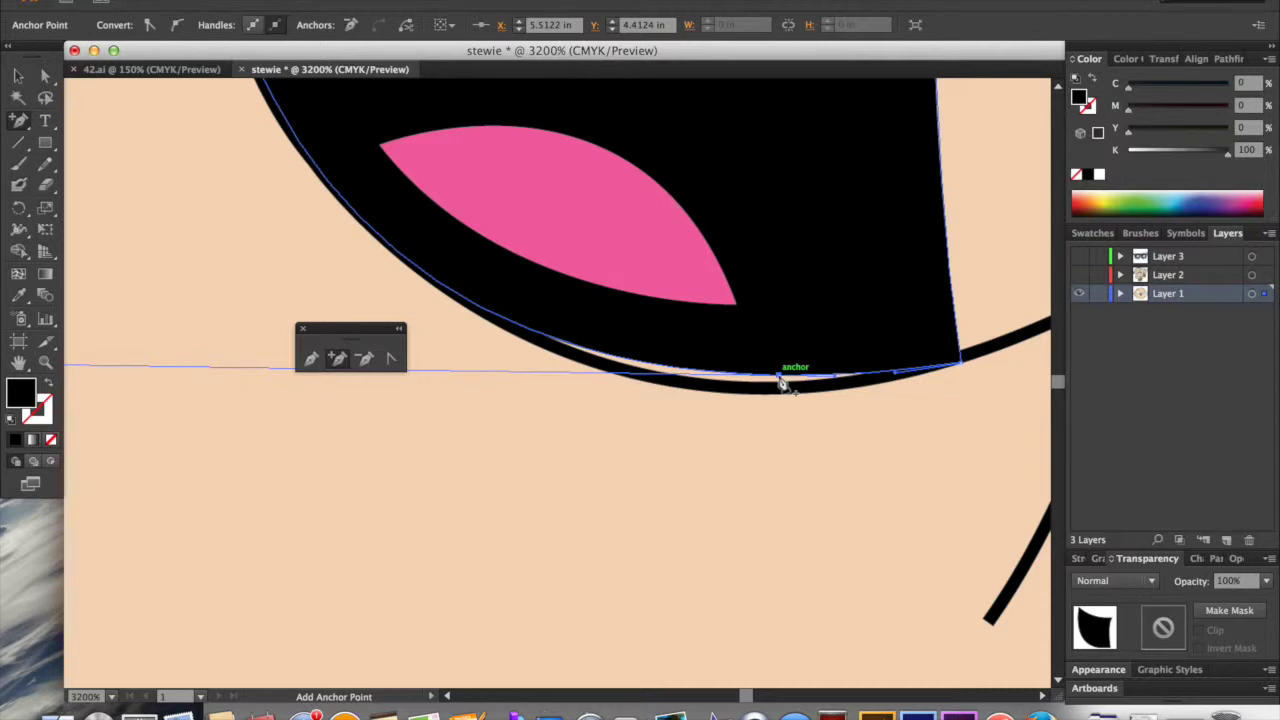
key(Down)
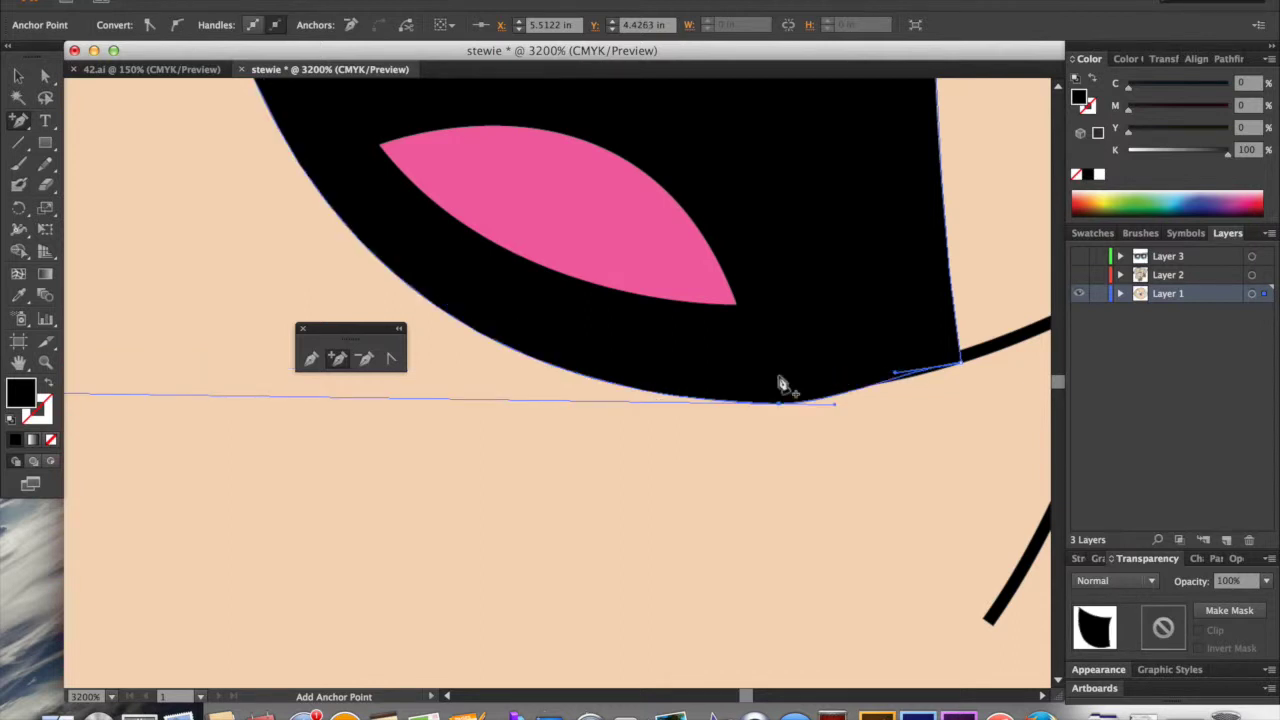
key(Up)
In Outline view, detach the Direct Selection tool group as a floating panel below the mouth and deselect the path.
key(super+y)
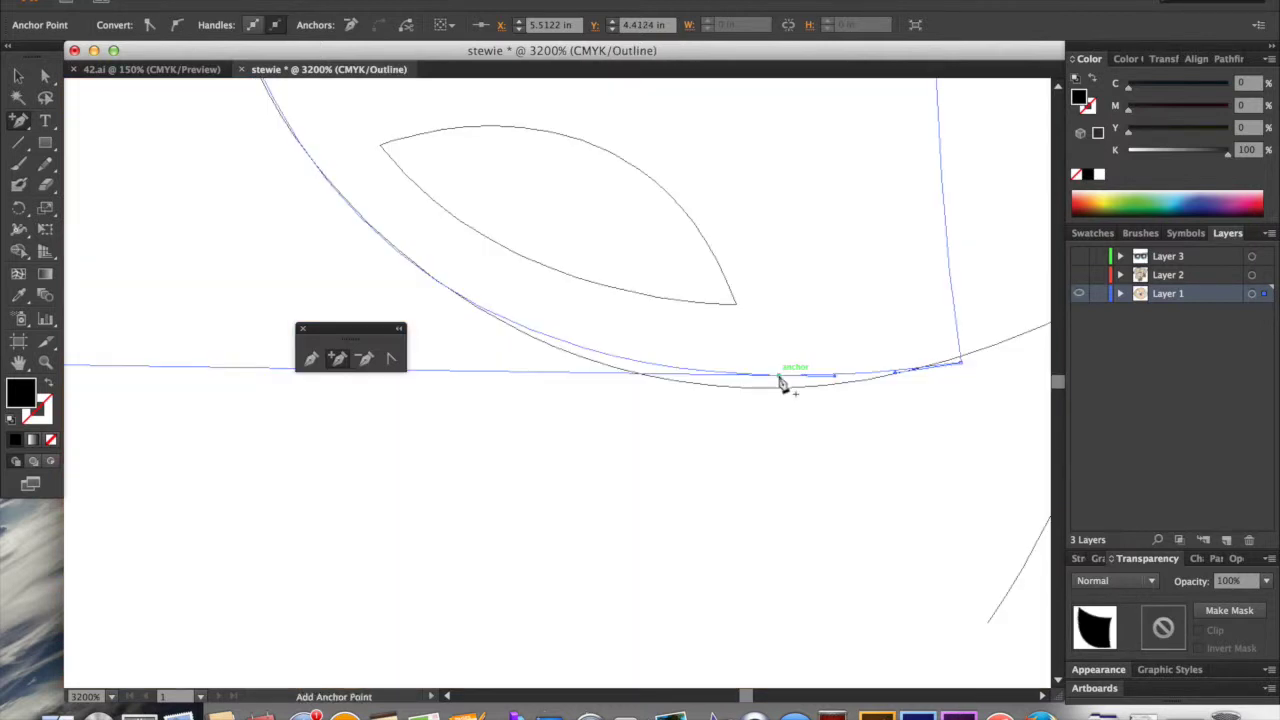
drag(44, 76, 245, 90)
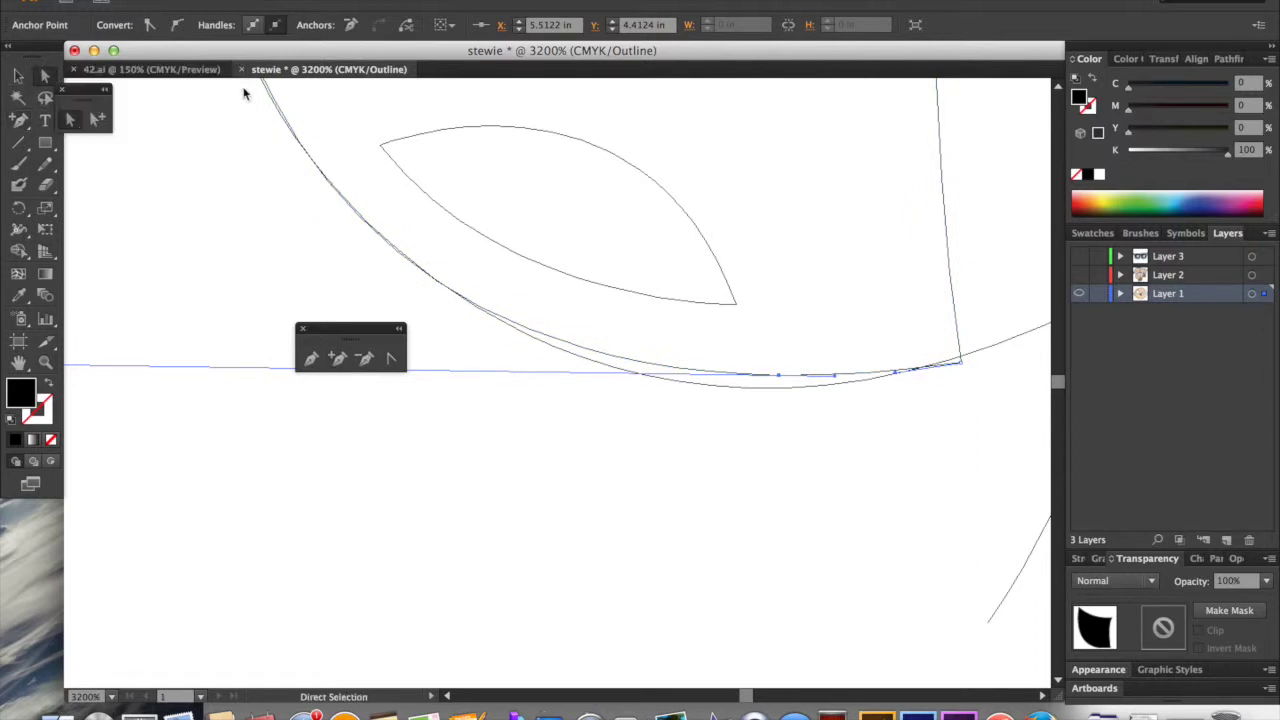
drag(88, 92, 786, 467)
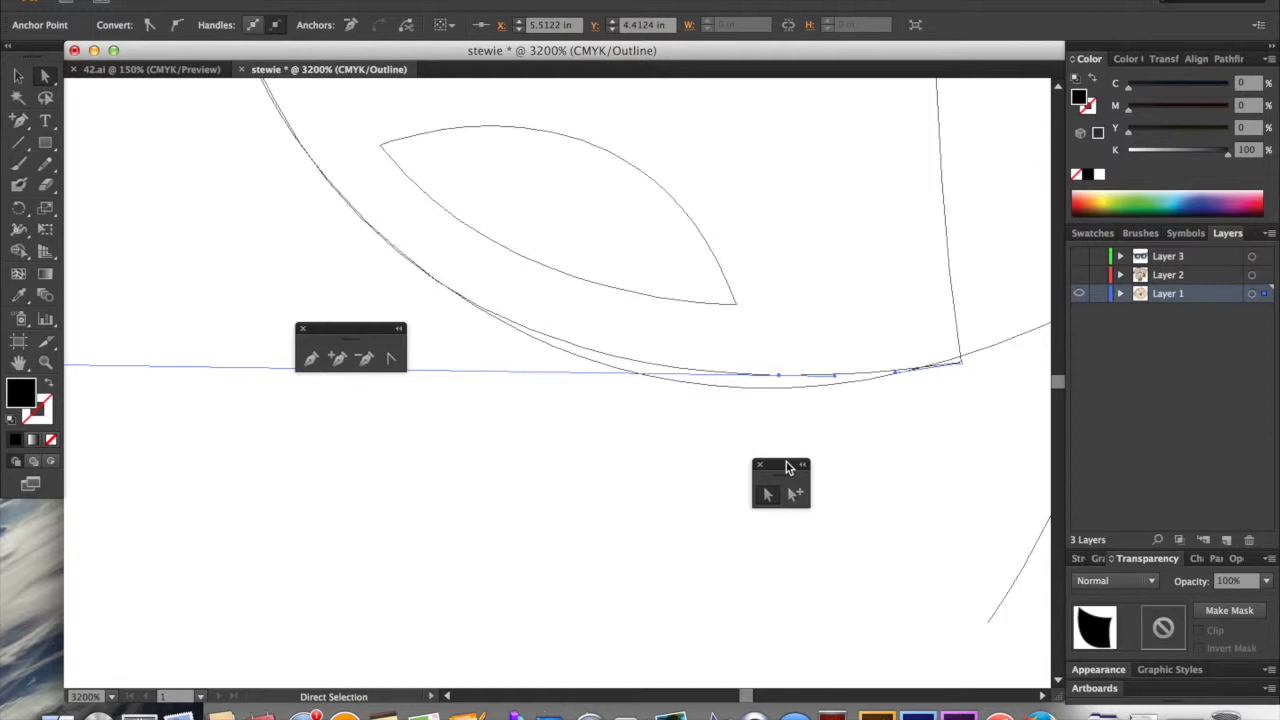
click(846, 477)
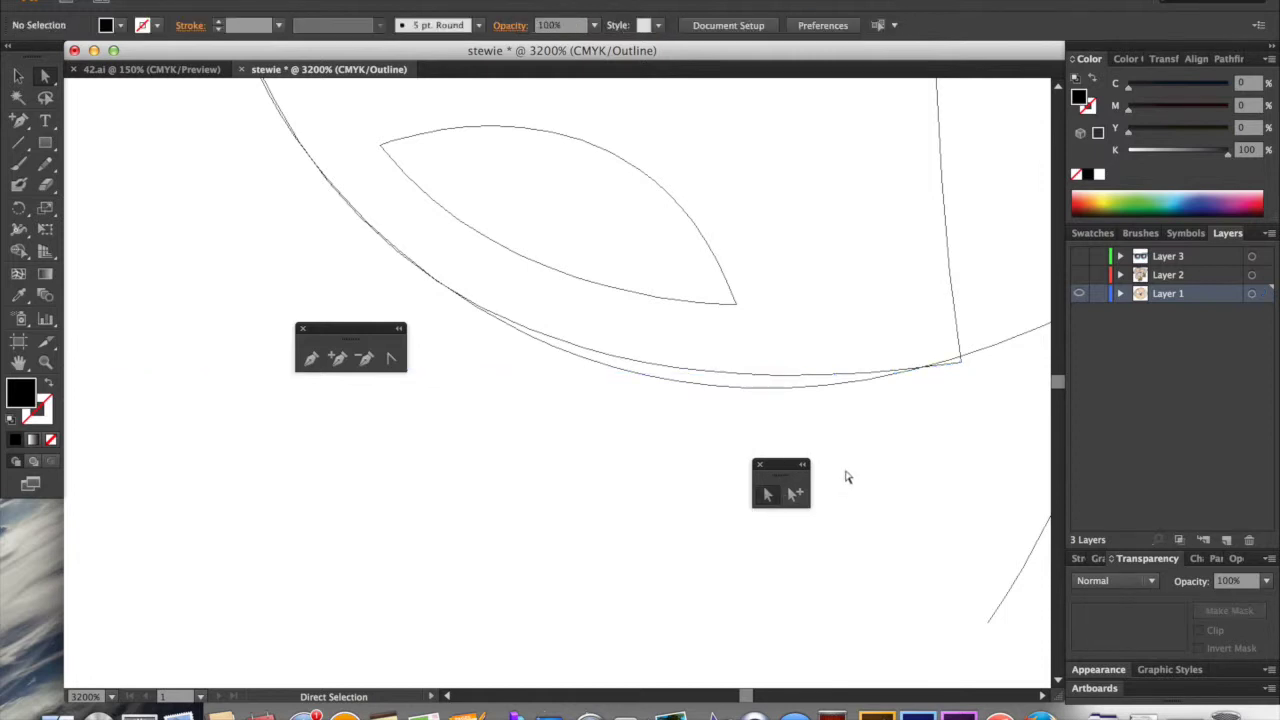
Move the new bottom anchor onto the mouth line, the lower-right anchor to about X 5.60, Y 4.40 in, and align its handle.
drag(828, 372, 777, 390)
drag(960, 363, 961, 361)
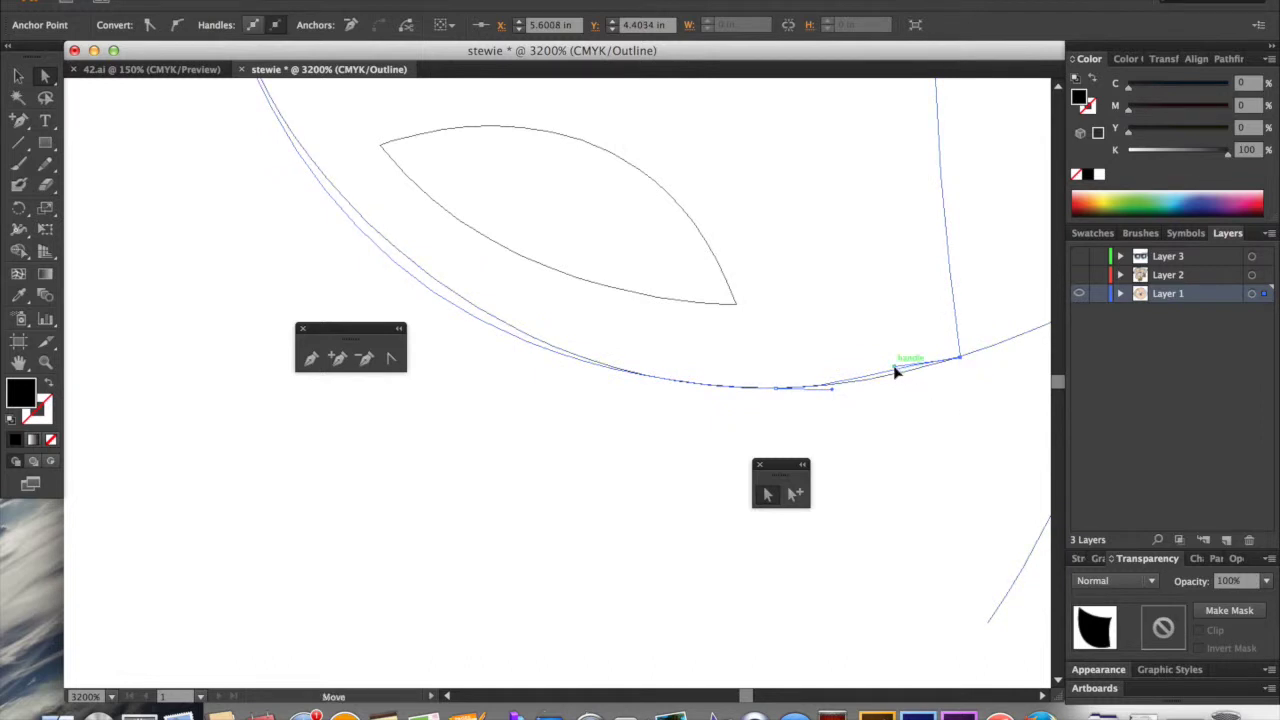
click(878, 381)
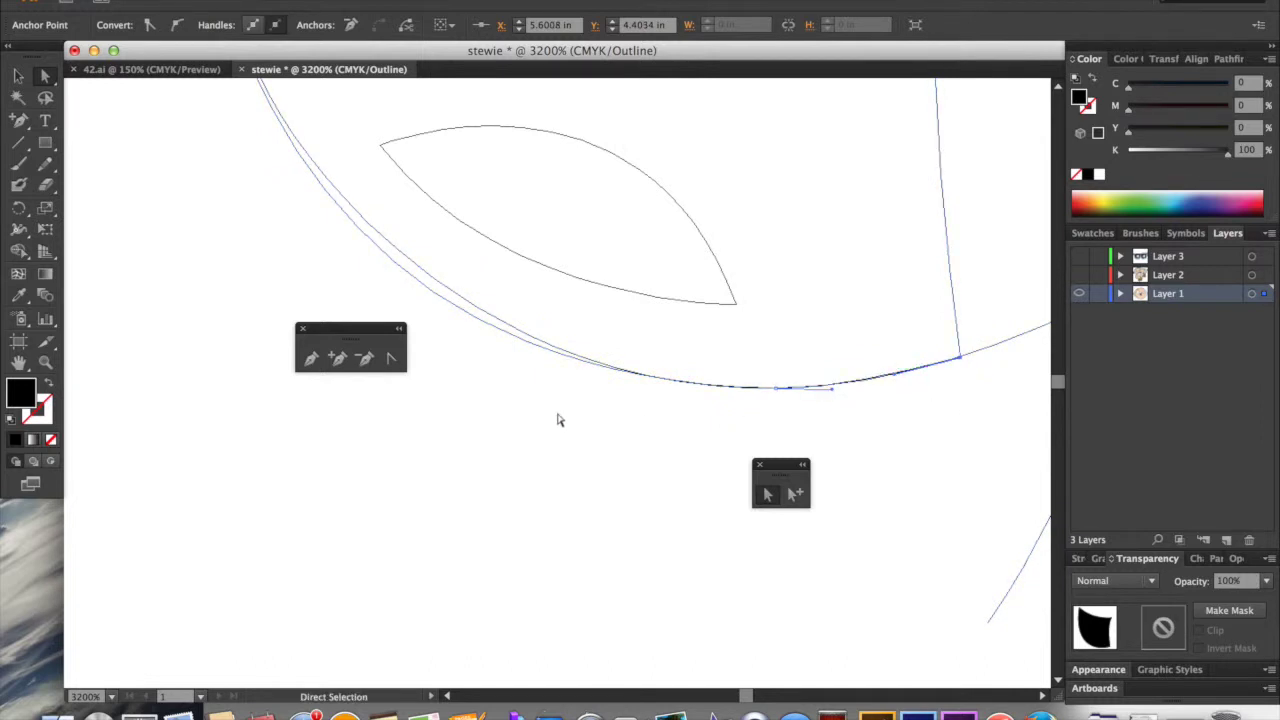
Compare the mouth fill's left and bottom edges with the outline in Outline and Preview, then deselect the fill.
scroll(557, 420, left, 3)
scroll(559, 420, up, 5)
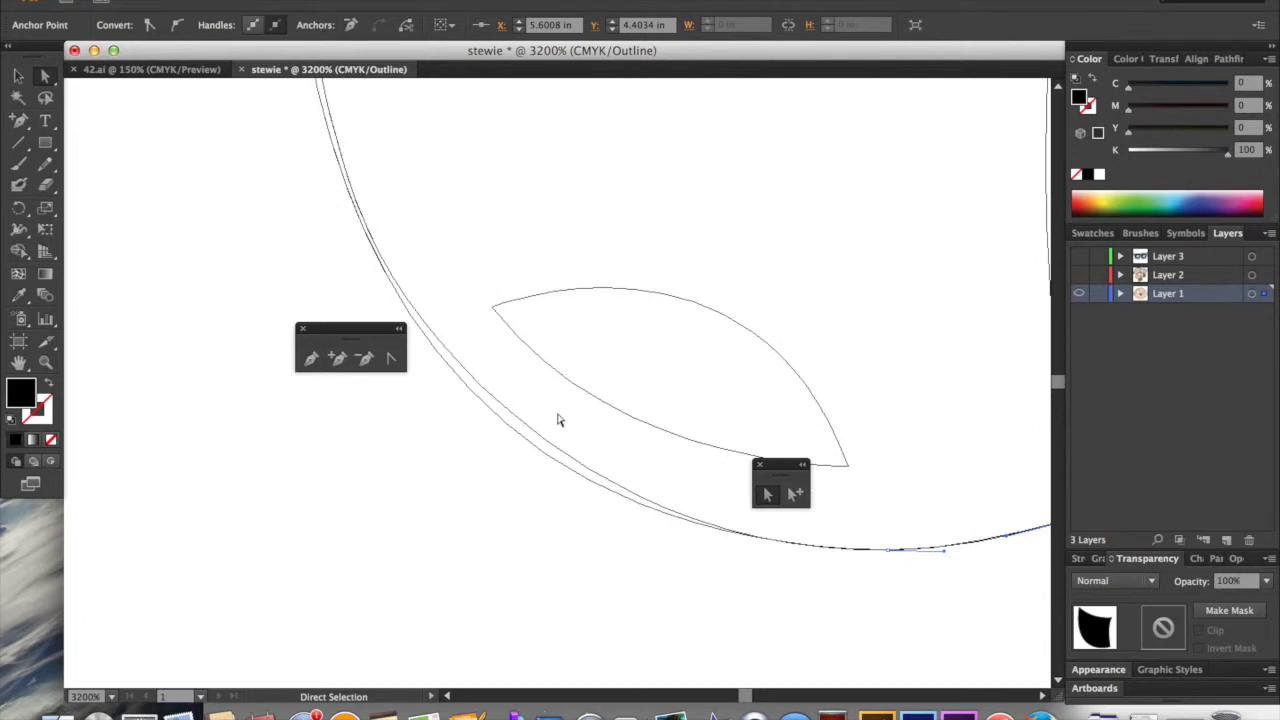
key(super+y)
scroll(558, 420, down, 2)
scroll(558, 420, left, 2)
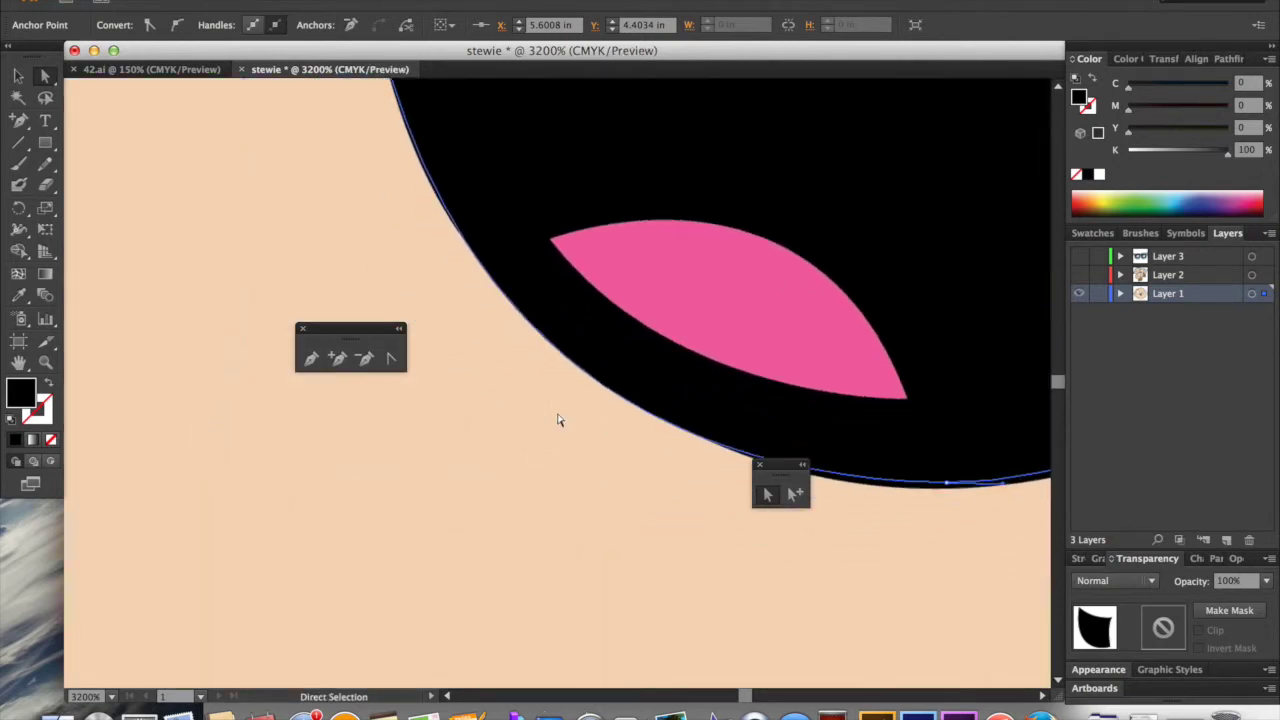
scroll(557, 420, down, 5)
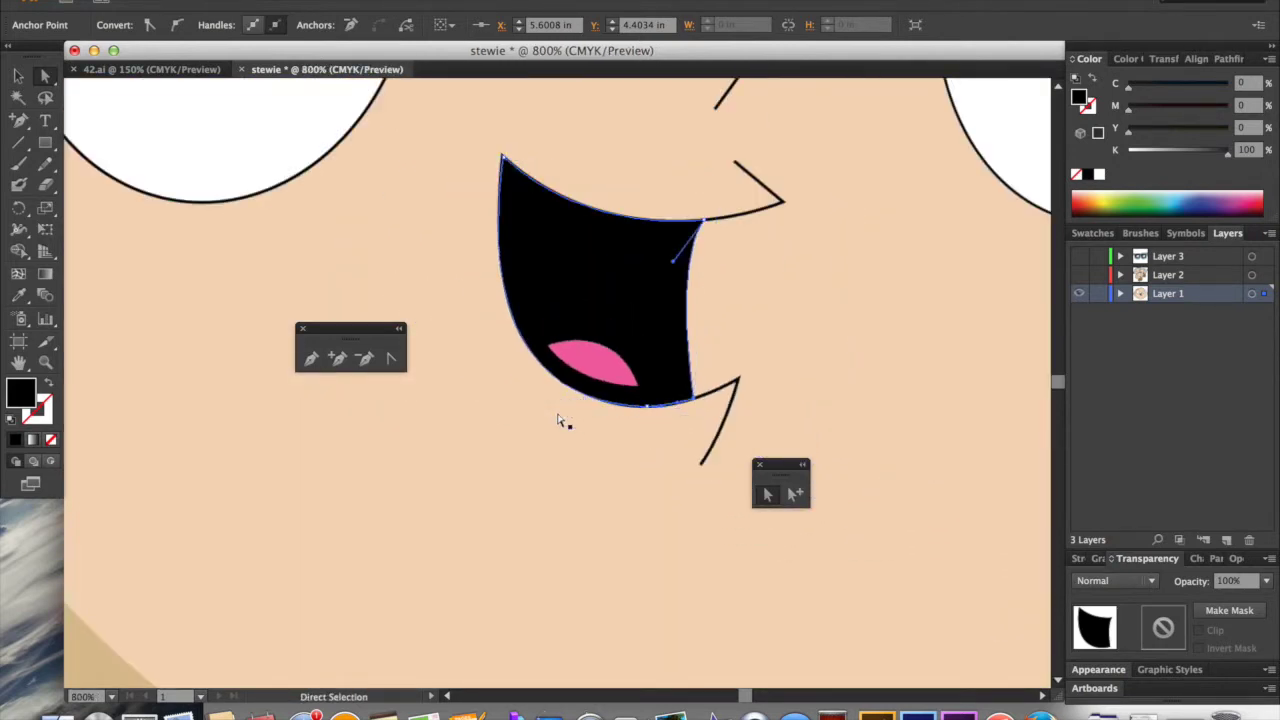
click(420, 258)
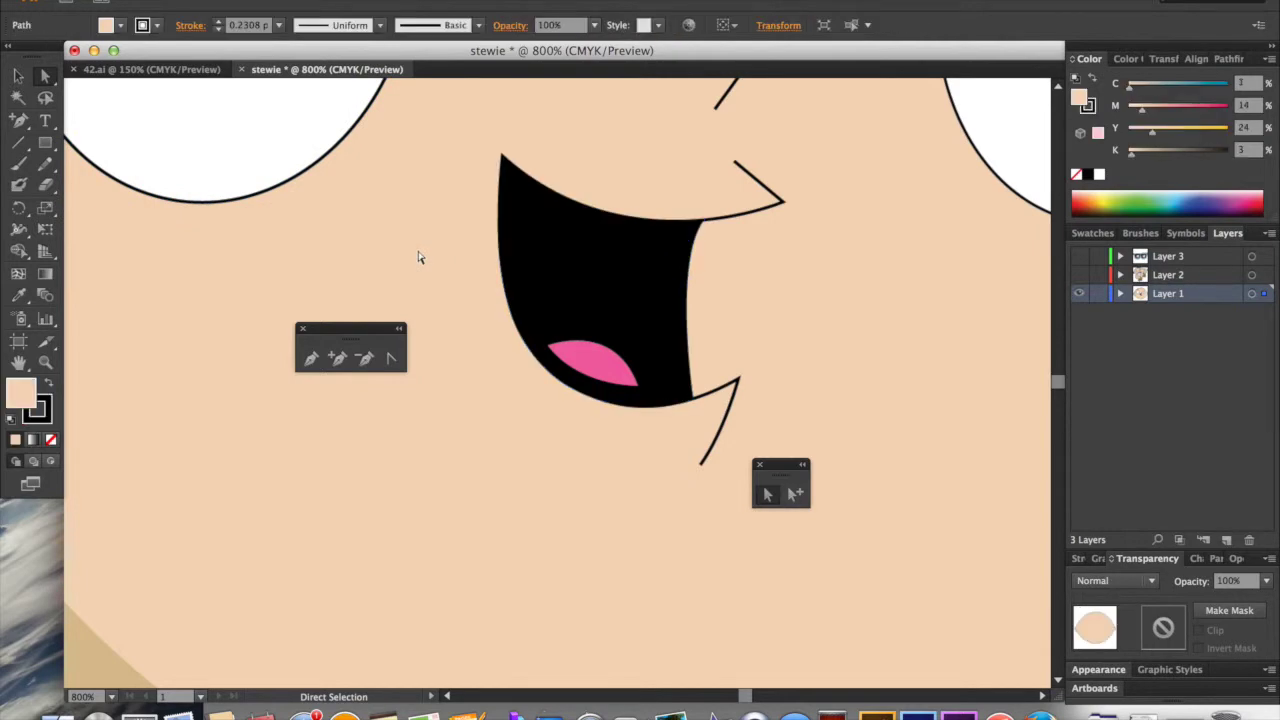
In Outline view, add an anchor to the mouth fill's lower-left edge where it departs from the mouth line.
scroll(418, 257, up, 5)
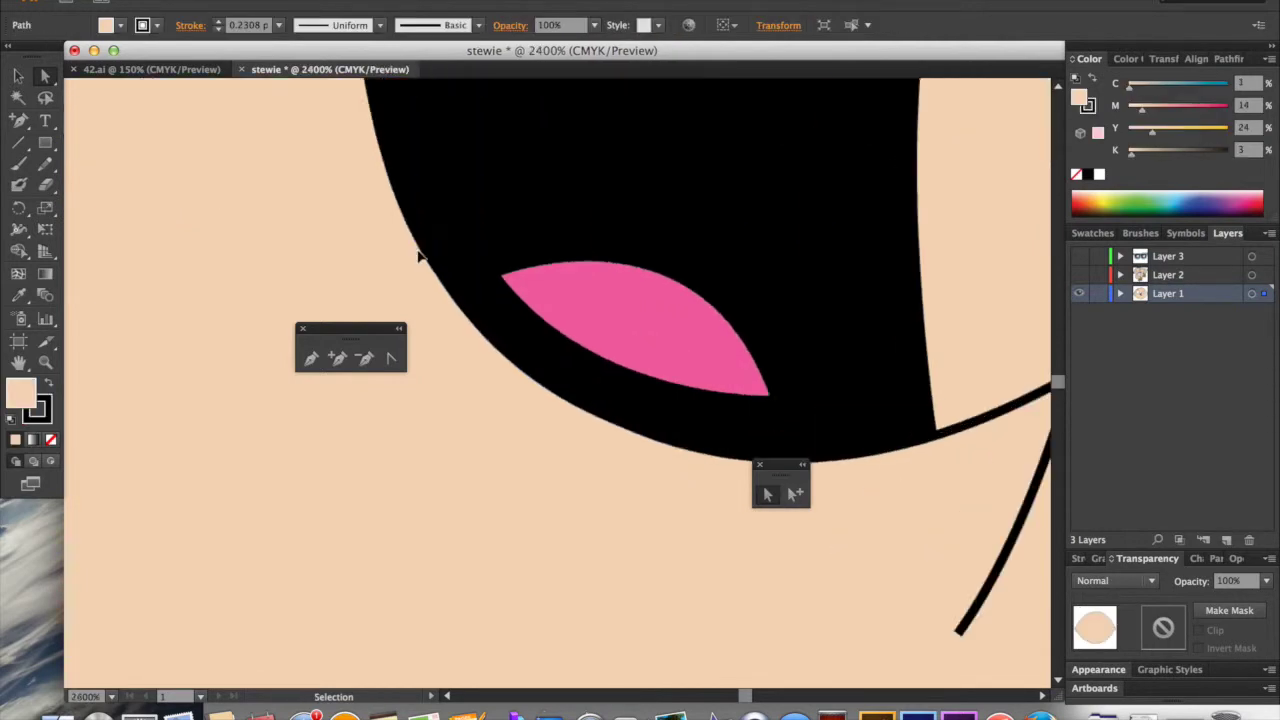
key(super+y)
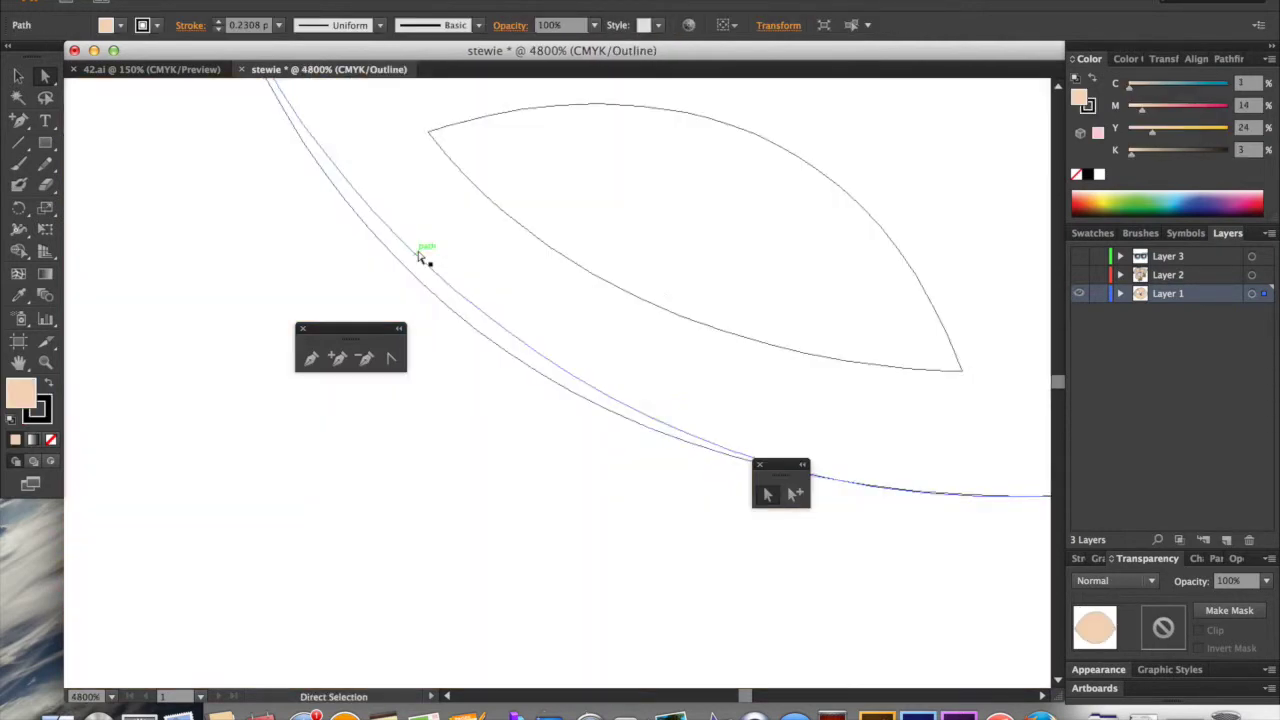
scroll(420, 257, down, 5)
scroll(419, 257, down, 3)
scroll(419, 257, right, 2)
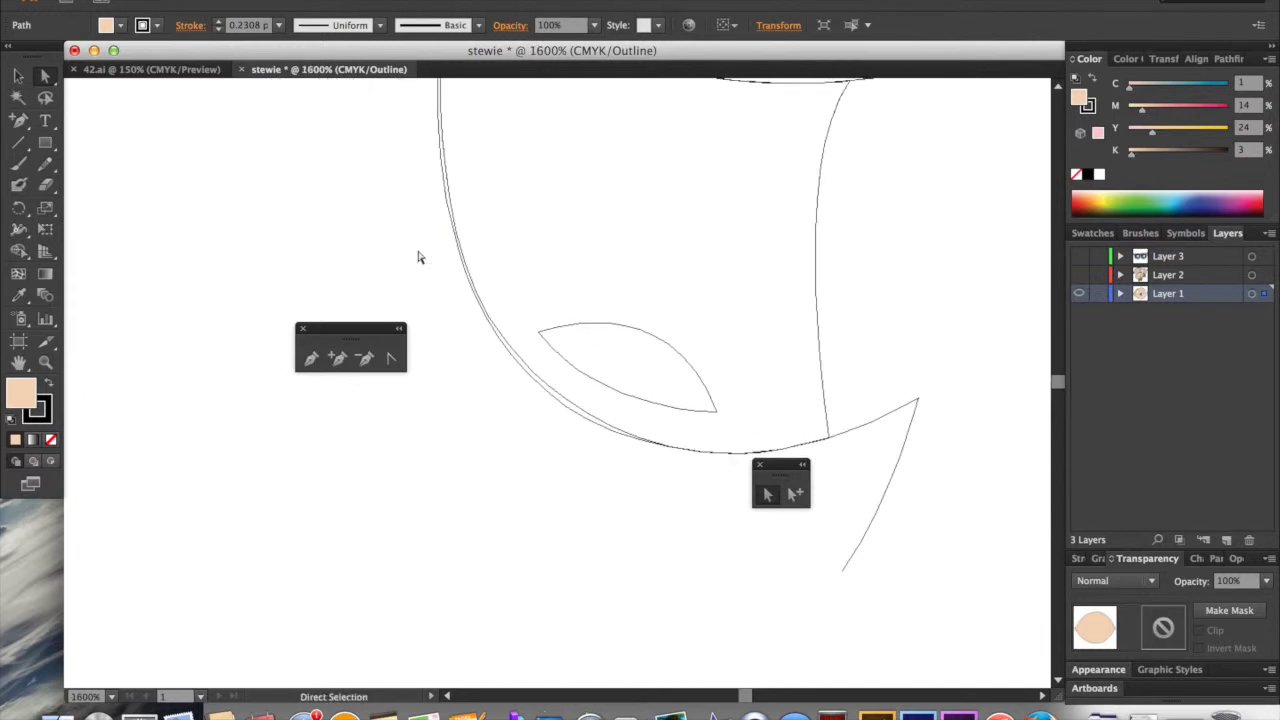
click(571, 414)
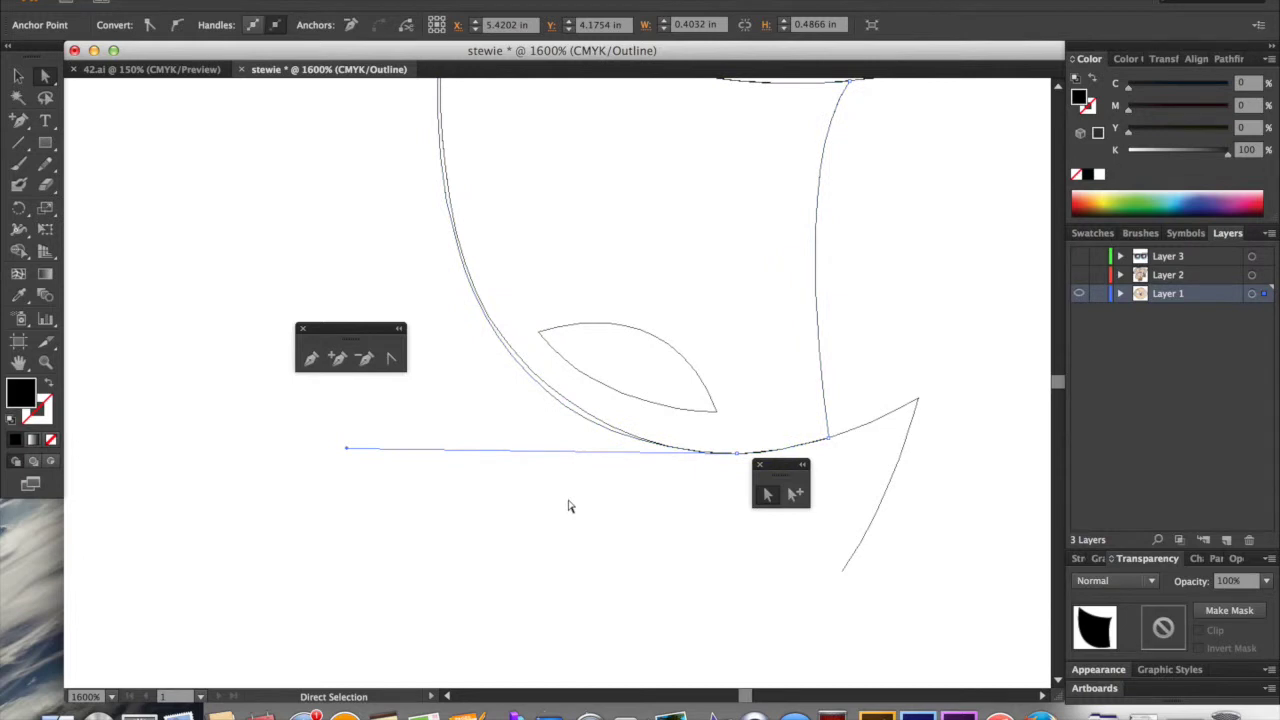
click(338, 360)
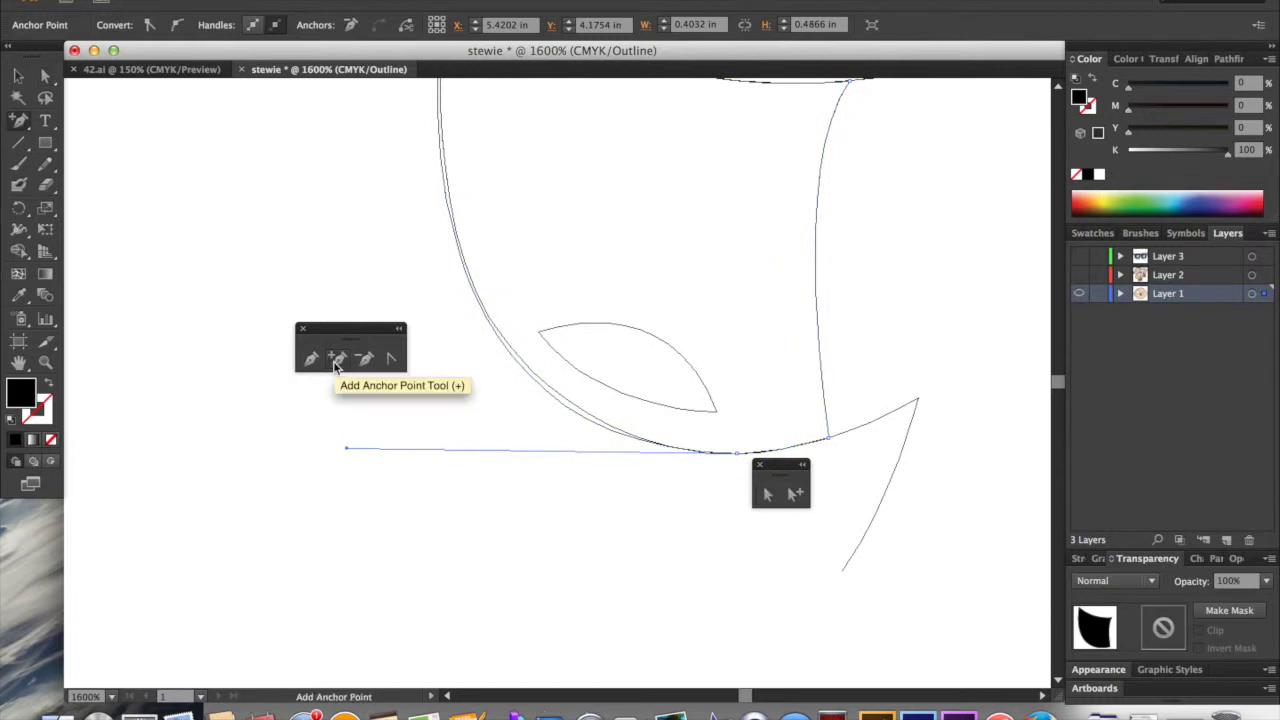
key(super+equal)
key(super+equal)
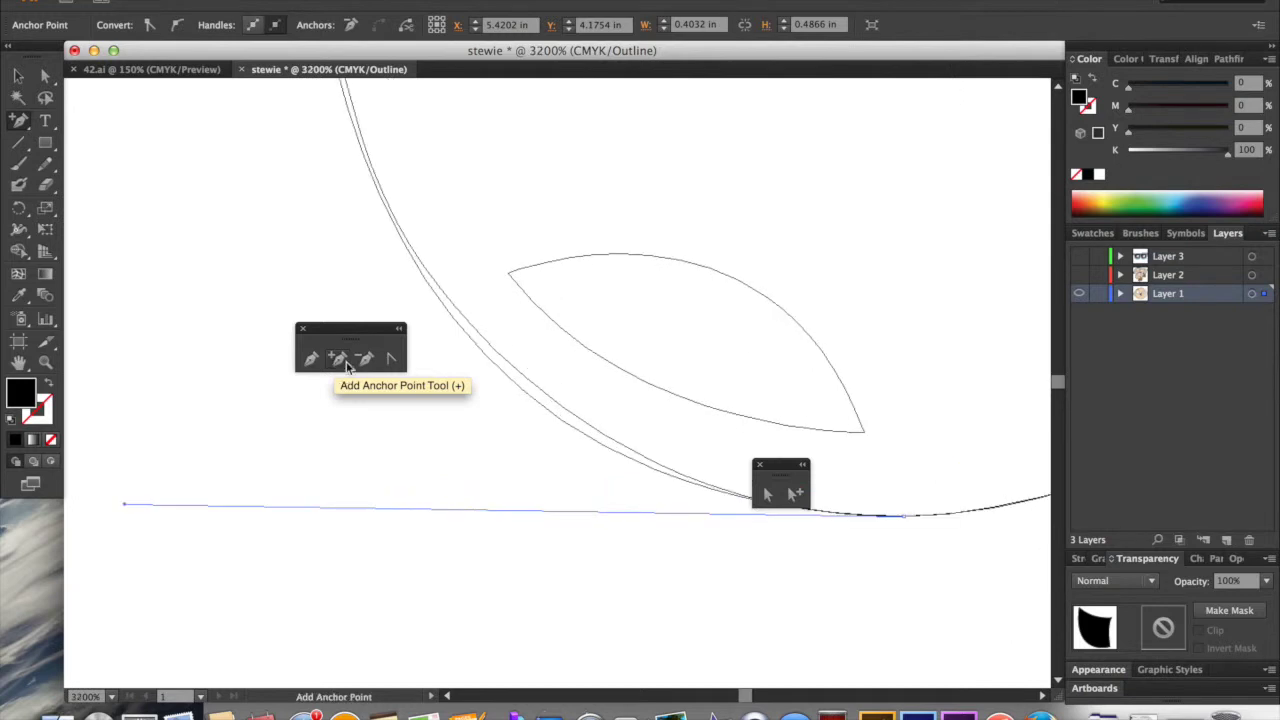
click(597, 441)
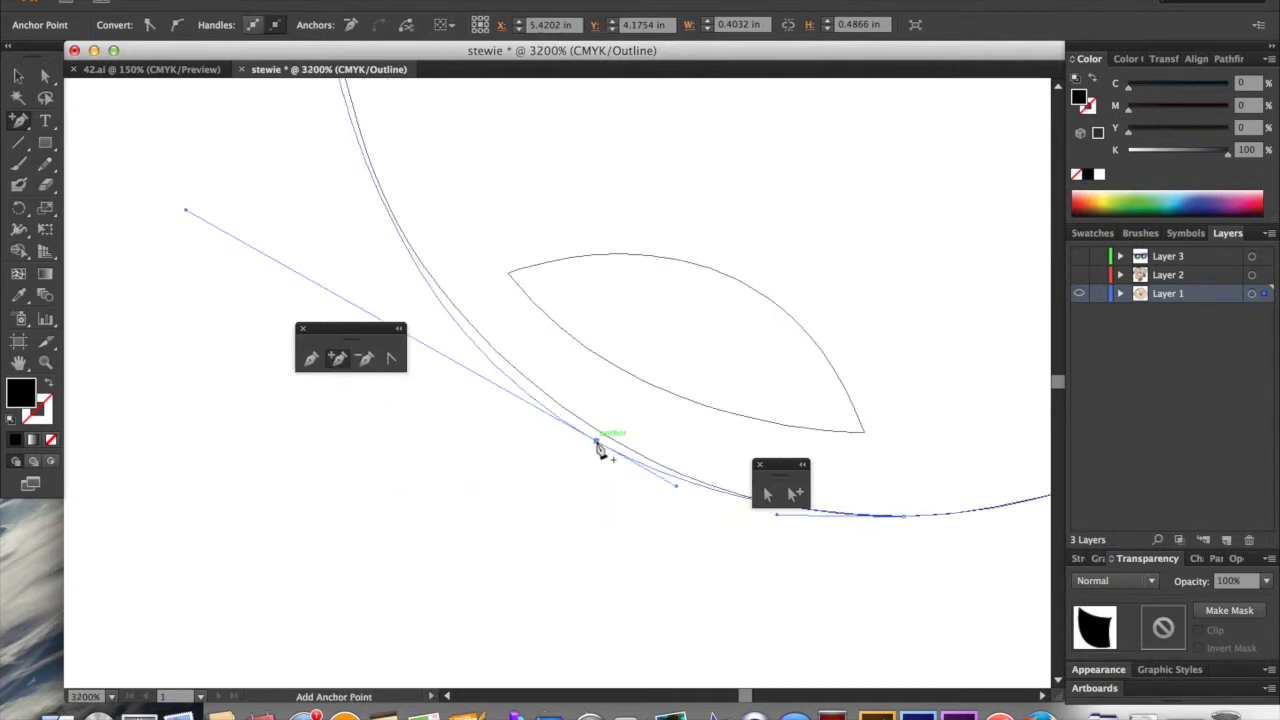
Move the new lower-left anchor onto the mouth line at about X 5.36, Y 4.38 in, adjust the bottom handle and deselect.
key(a)
drag(598, 447, 598, 430)
scroll(524, 481, down, 5)
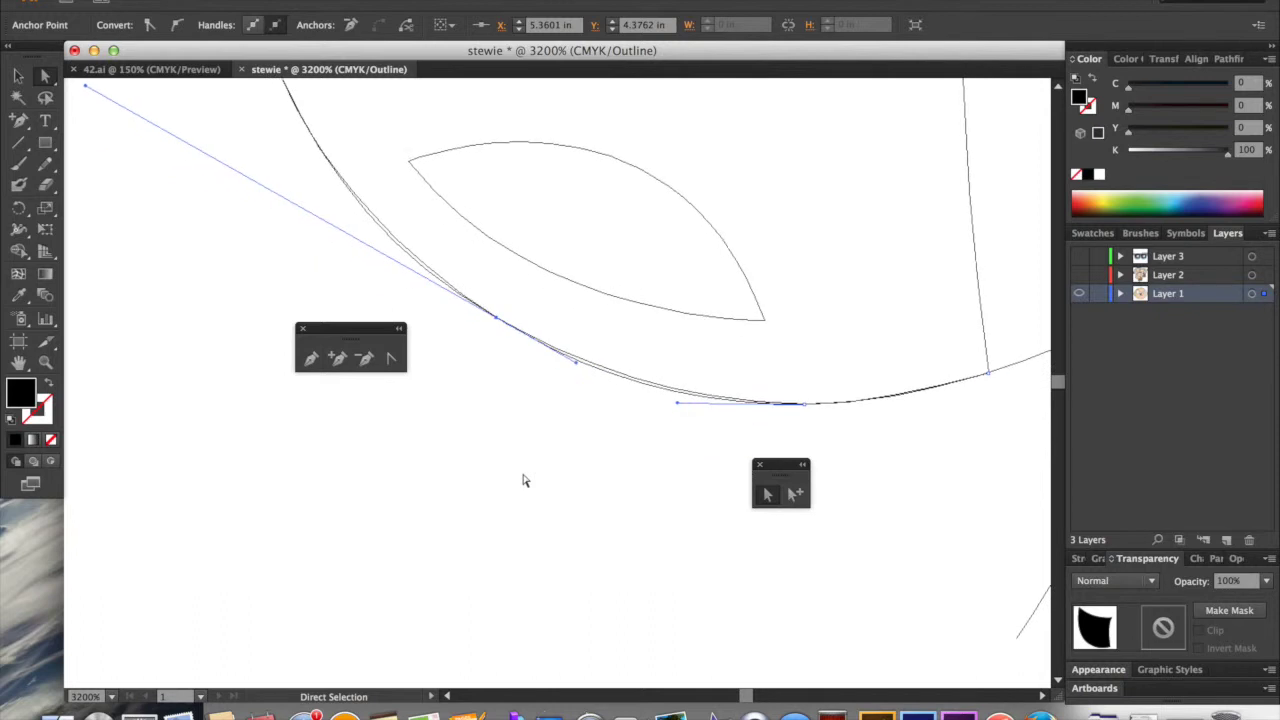
drag(678, 341, 677, 343)
click(683, 371)
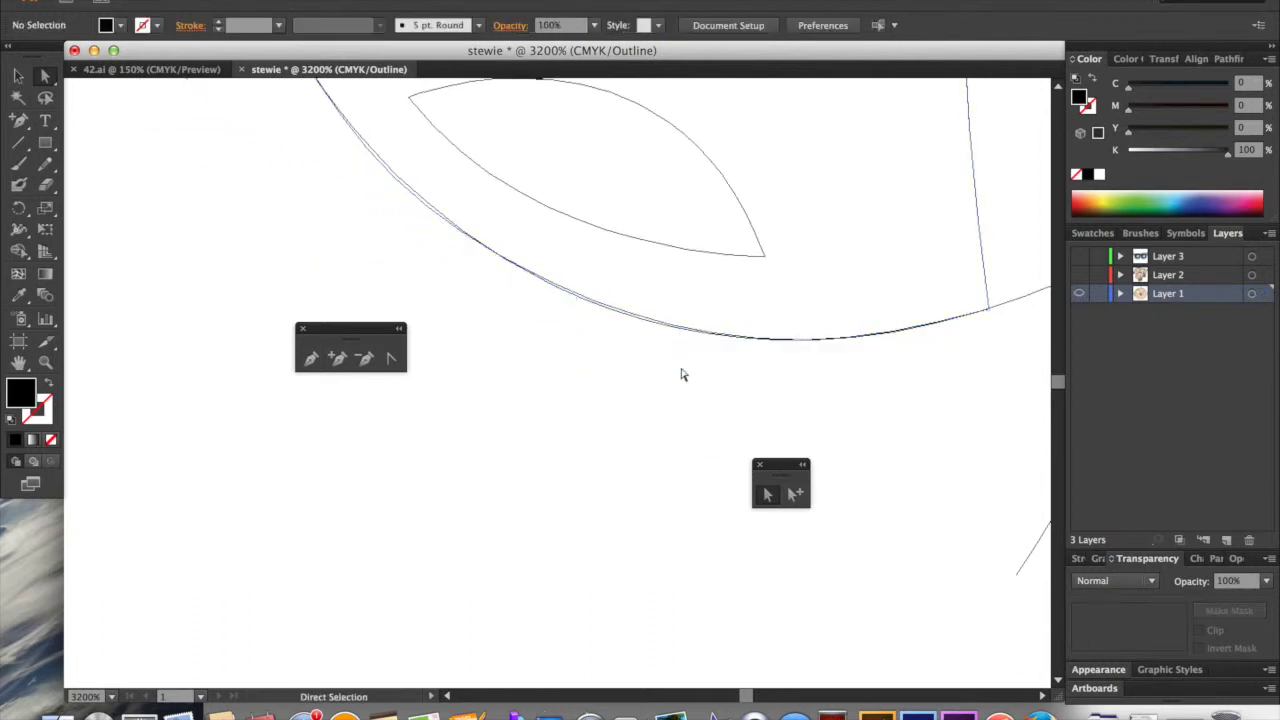
Compare the mouth's lower-left and bottom edges in Preview and Outline views.
key(super+y)
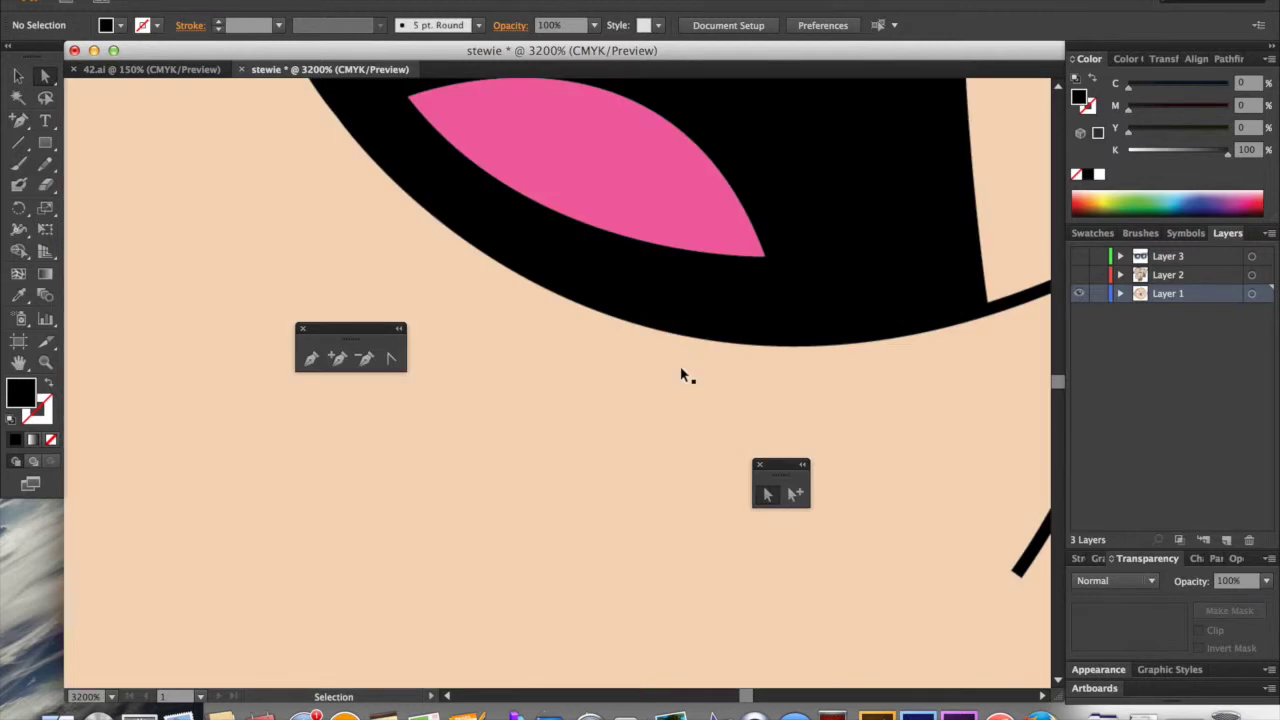
scroll(685, 375, down, 7)
scroll(685, 375, up, 5)
scroll(682, 373, up, 2)
key(super+y)
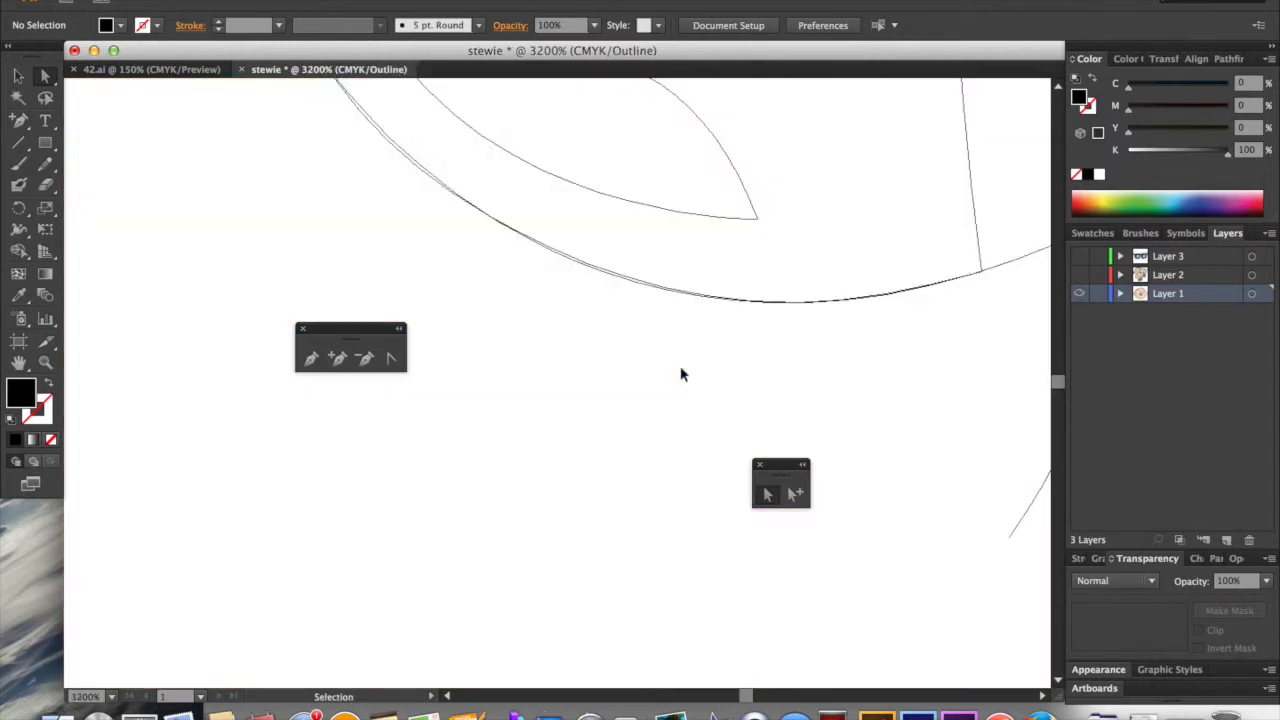
scroll(682, 374, up, 6)
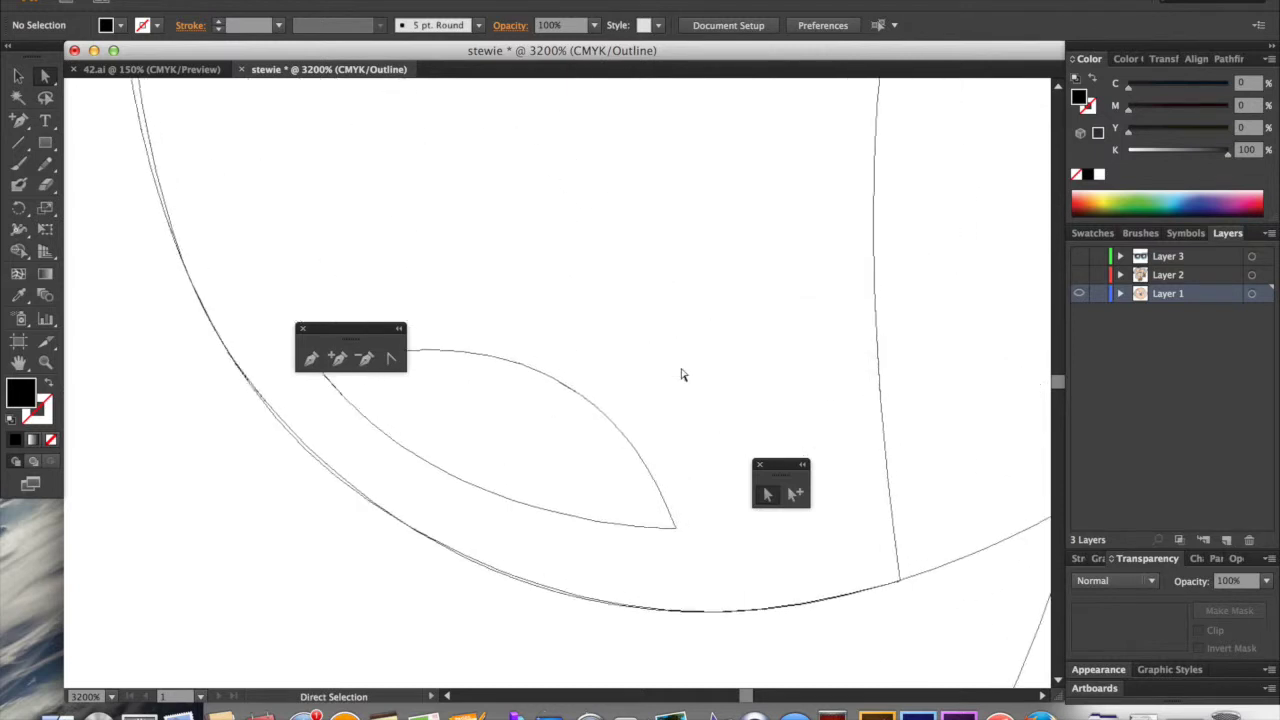
scroll(682, 374, down, 2)
scroll(682, 374, left, 3)
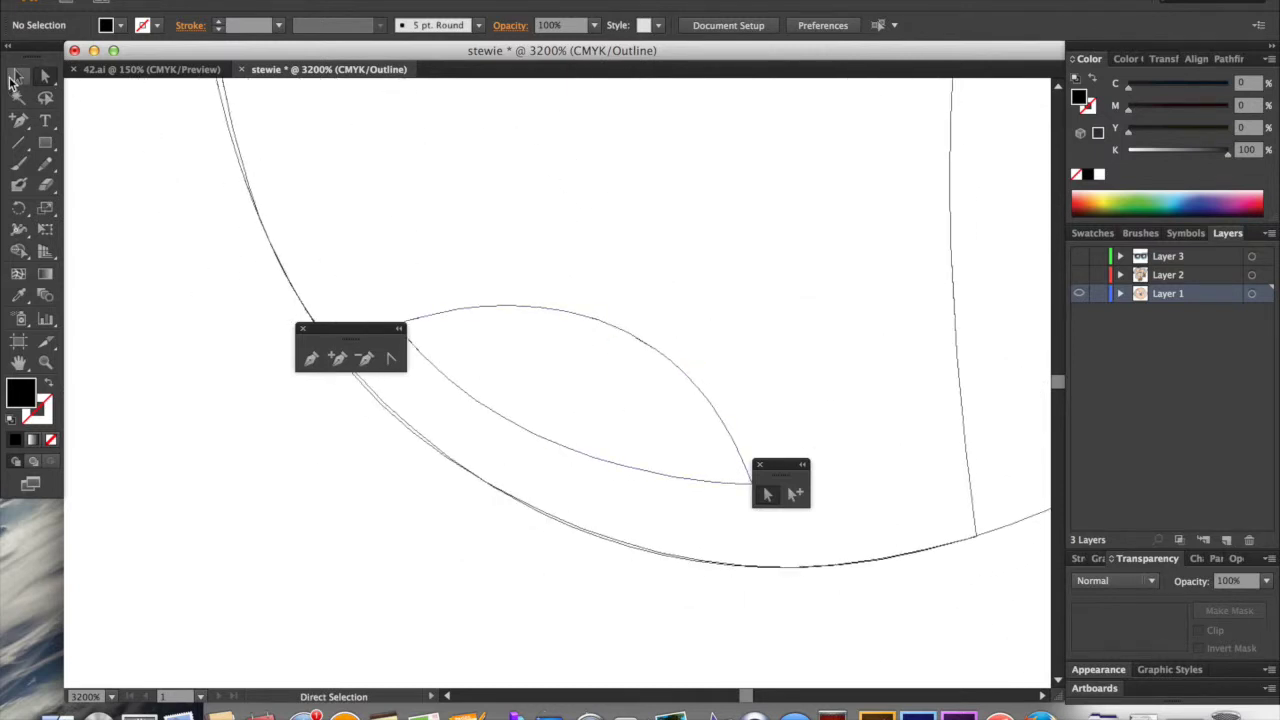
Select the mouth line and then the mouth fill path to examine the gap between them along the lower-left edge.
click(628, 551)
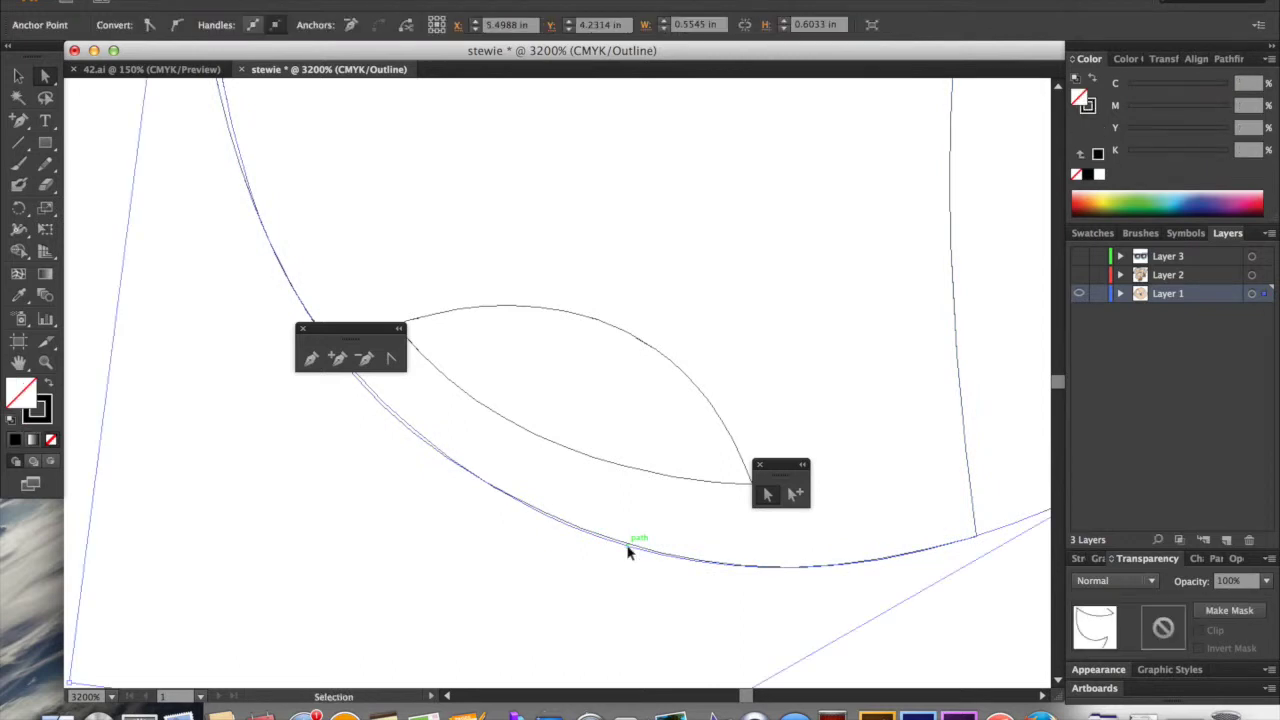
key(super+equal)
scroll(628, 551, down, 4)
scroll(628, 551, right, 5)
scroll(628, 553, up, 3)
scroll(628, 553, left, 5)
scroll(628, 553, up, 5)
scroll(628, 553, left, 4)
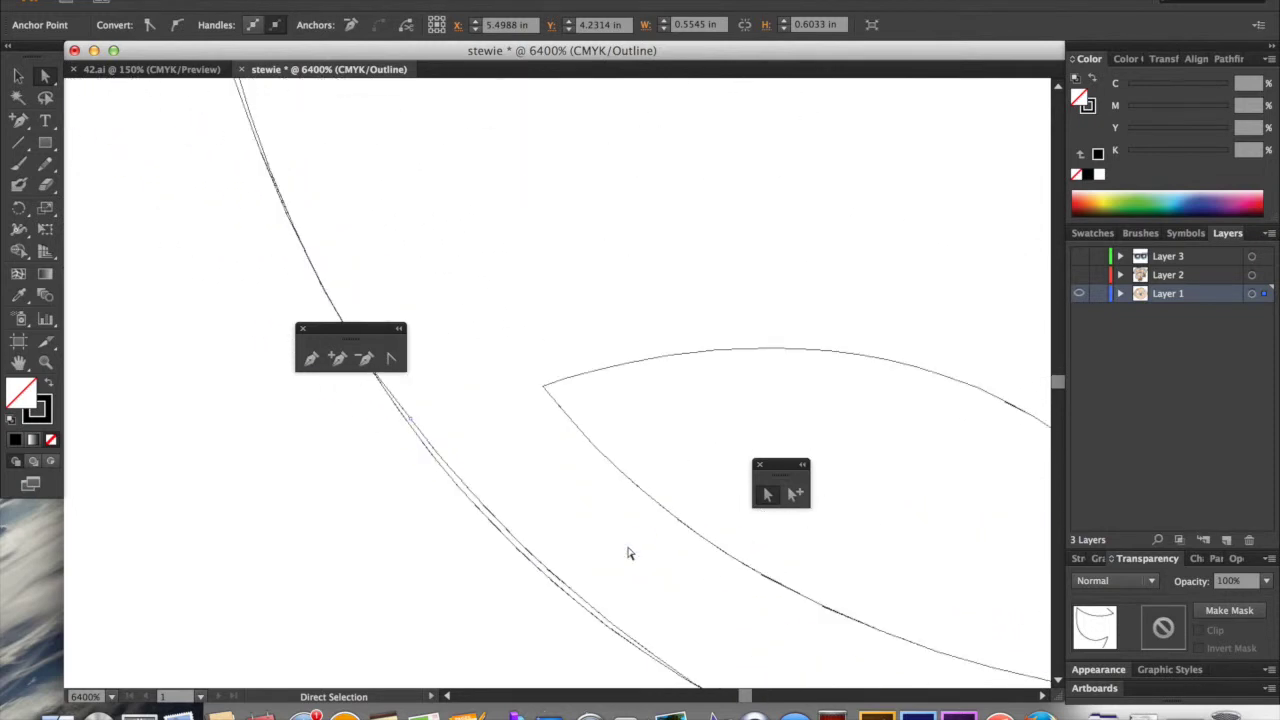
click(512, 545)
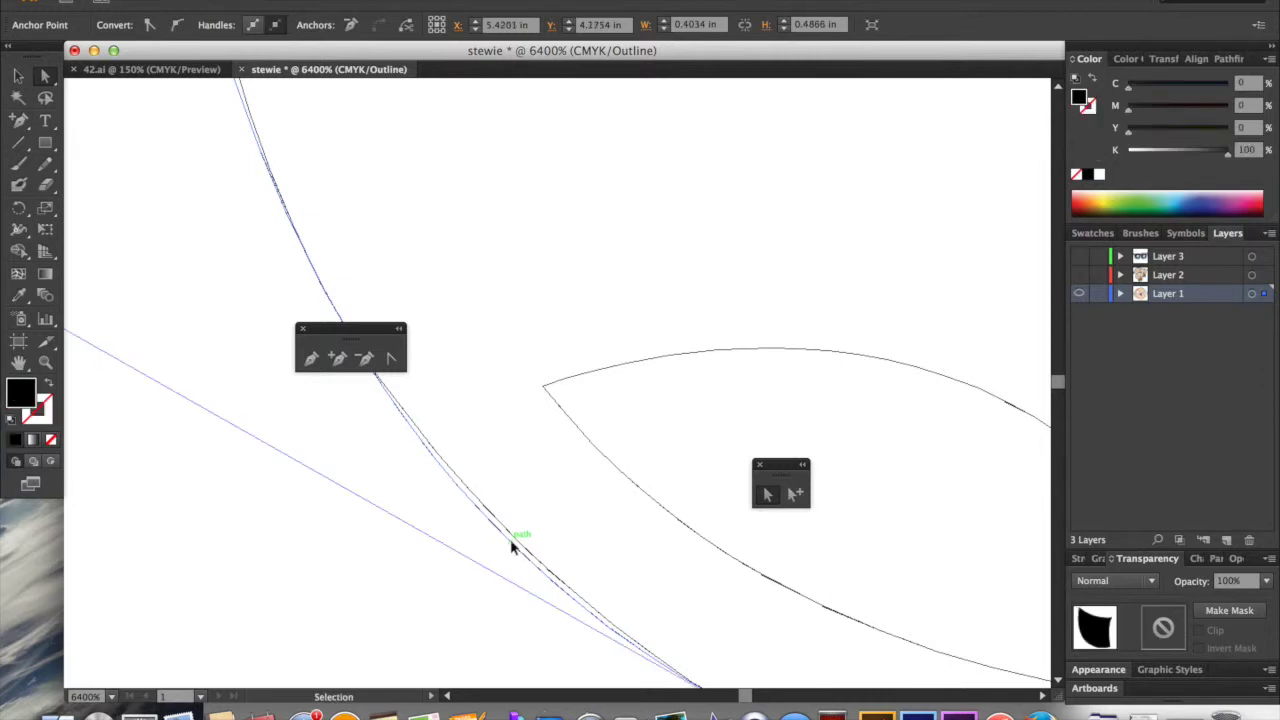
Switch to Preview and swap the mouth shape's fill and stroke so it has a black stroke and no fill.
key(super+minus)
key(super+minus)
key(super+minus)
key(super+minus)
key(super+y)
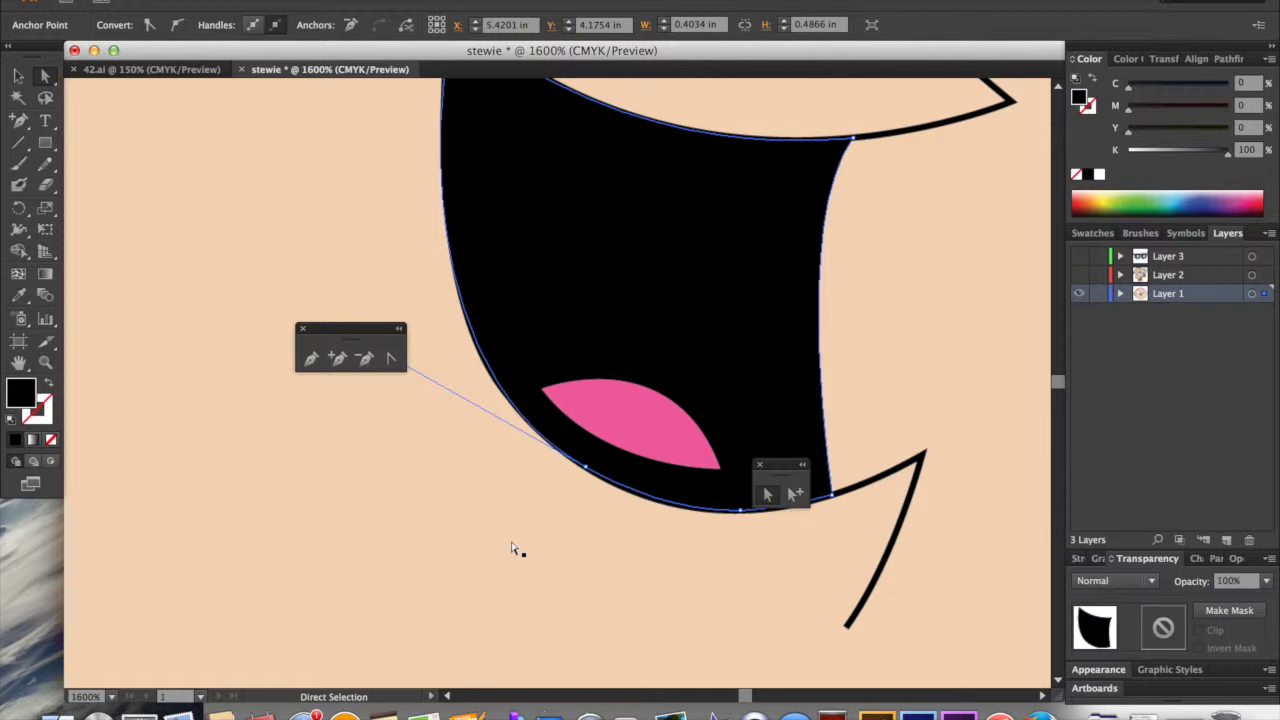
click(51, 389)
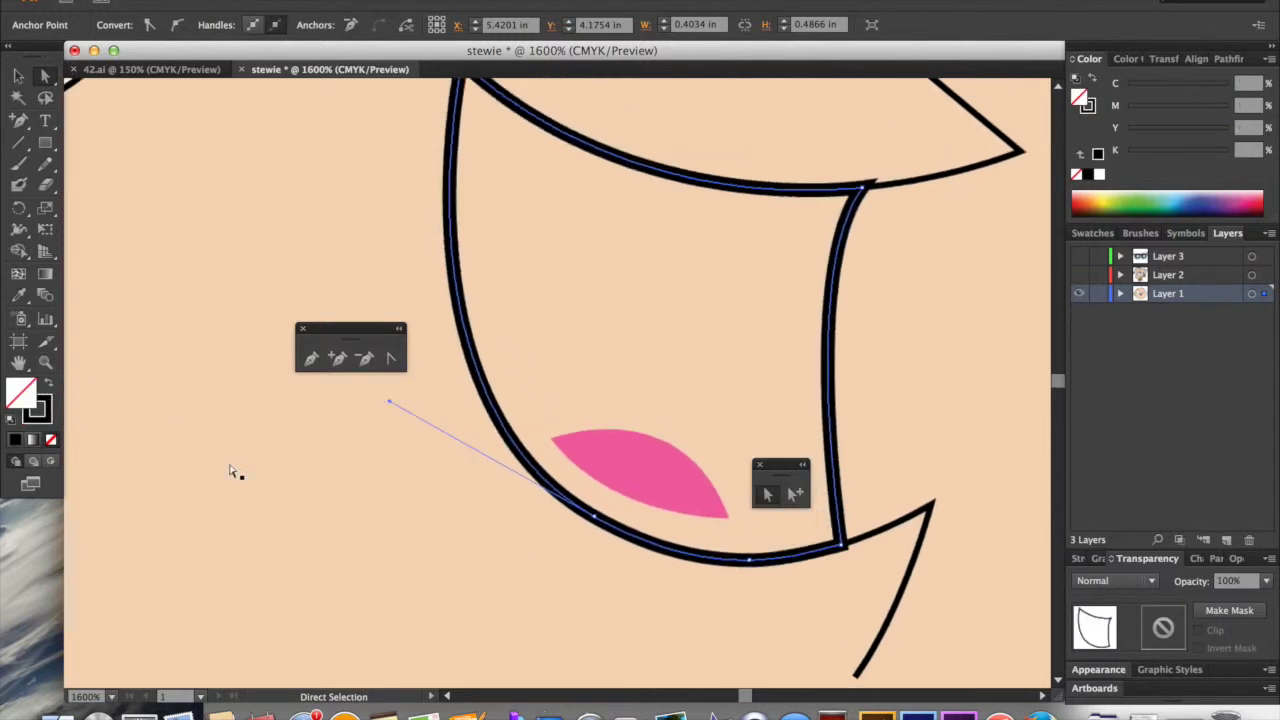
scroll(230, 470, up, 5)
scroll(230, 470, down, 4)
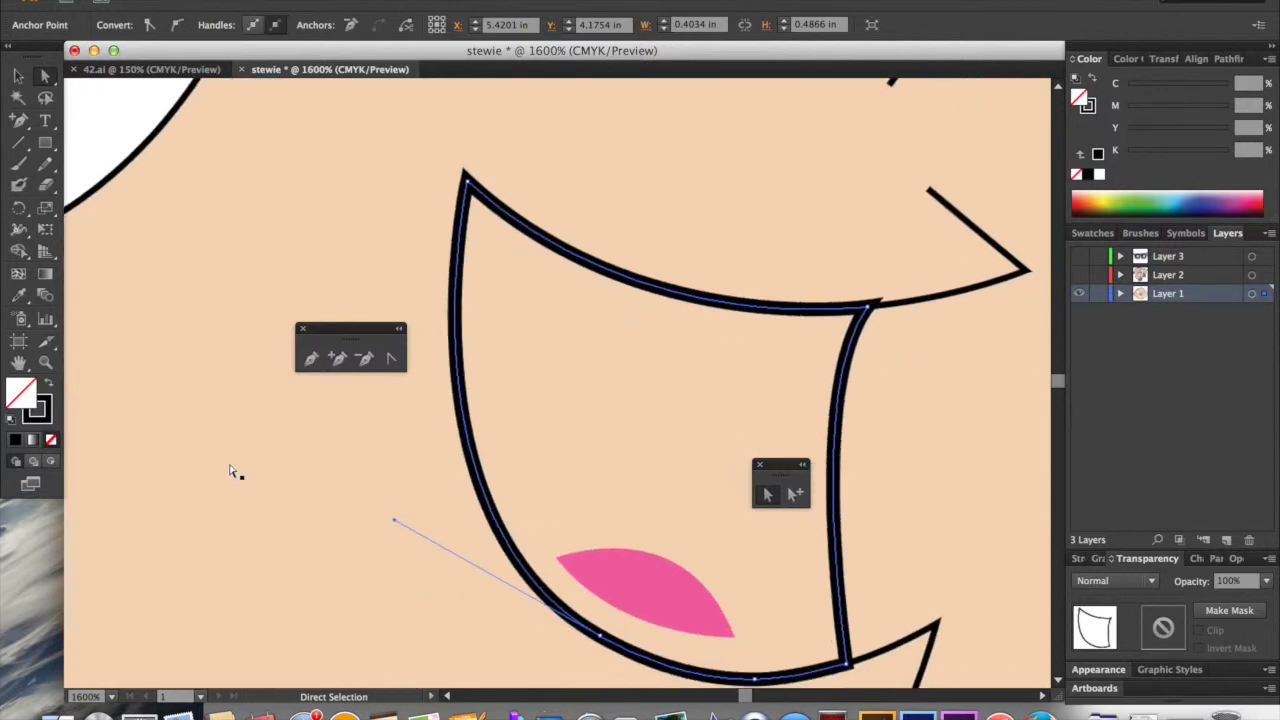
click(51, 387)
click(49, 387)
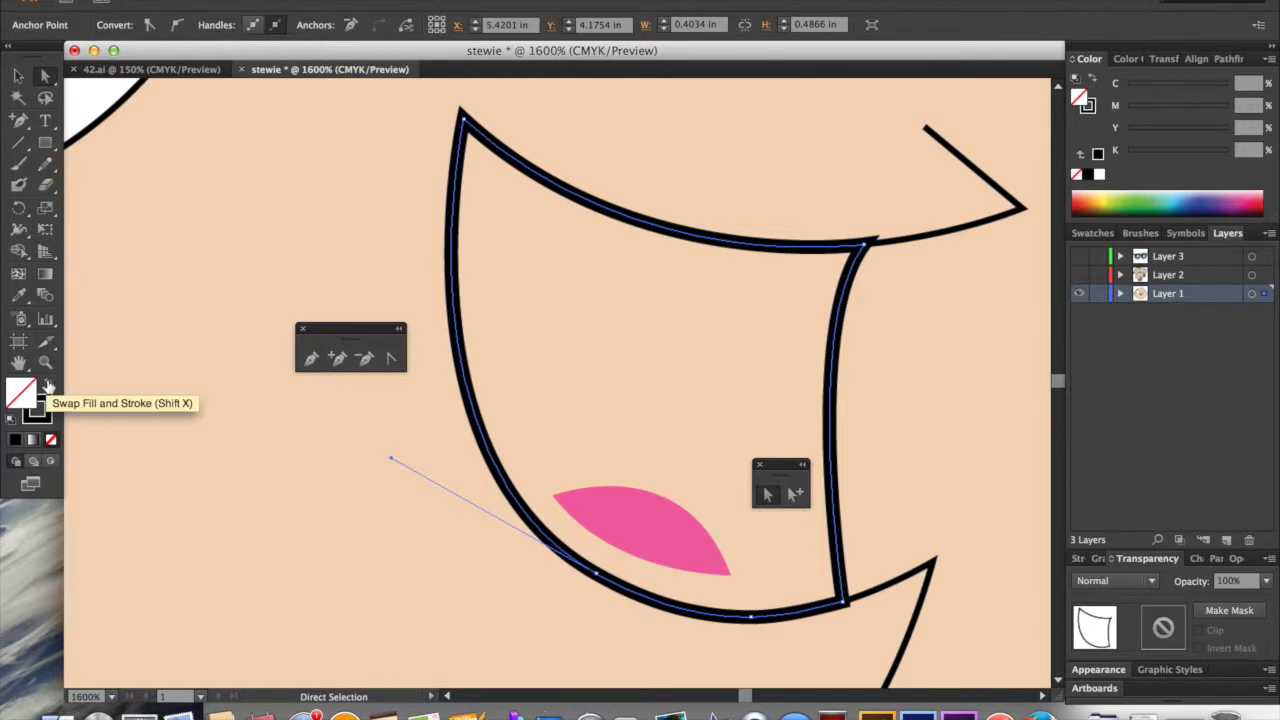
In Outline view, add an anchor to the mouth shape's bottom edge at about X 5.41, Y 4.40 in.
key(super+y)
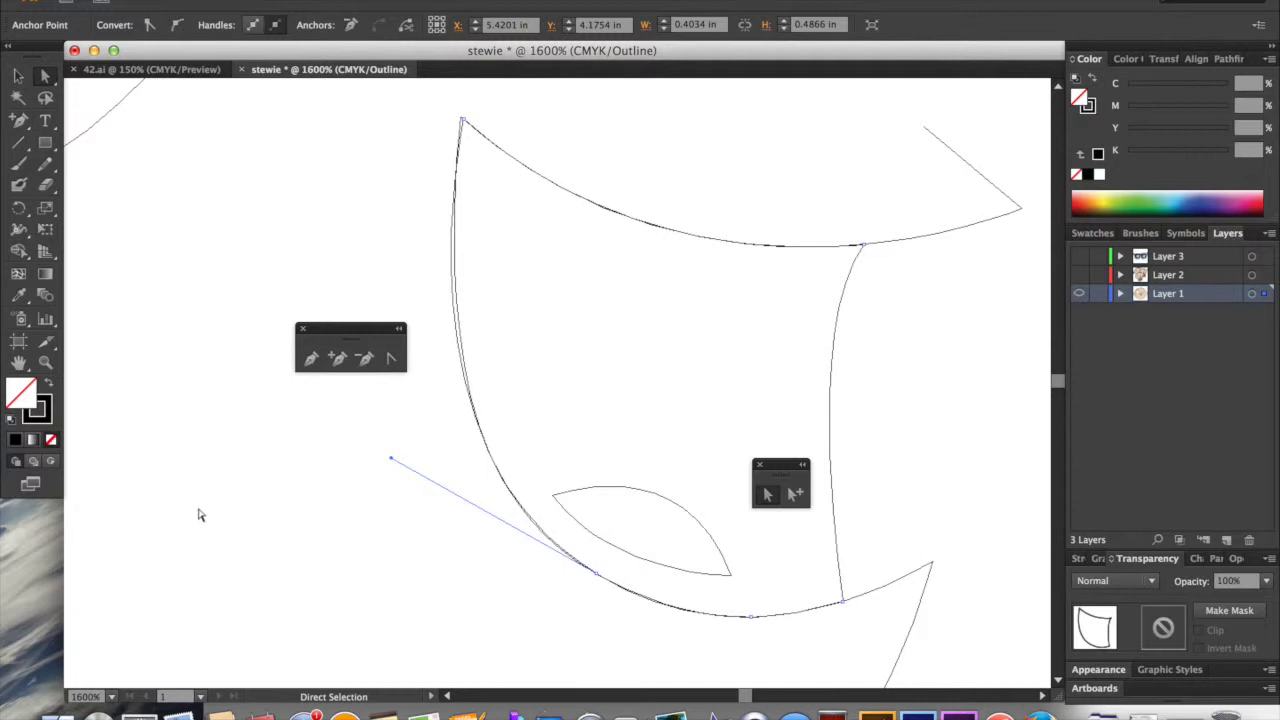
key(super+equal)
key(super+equal)
key(super+equal)
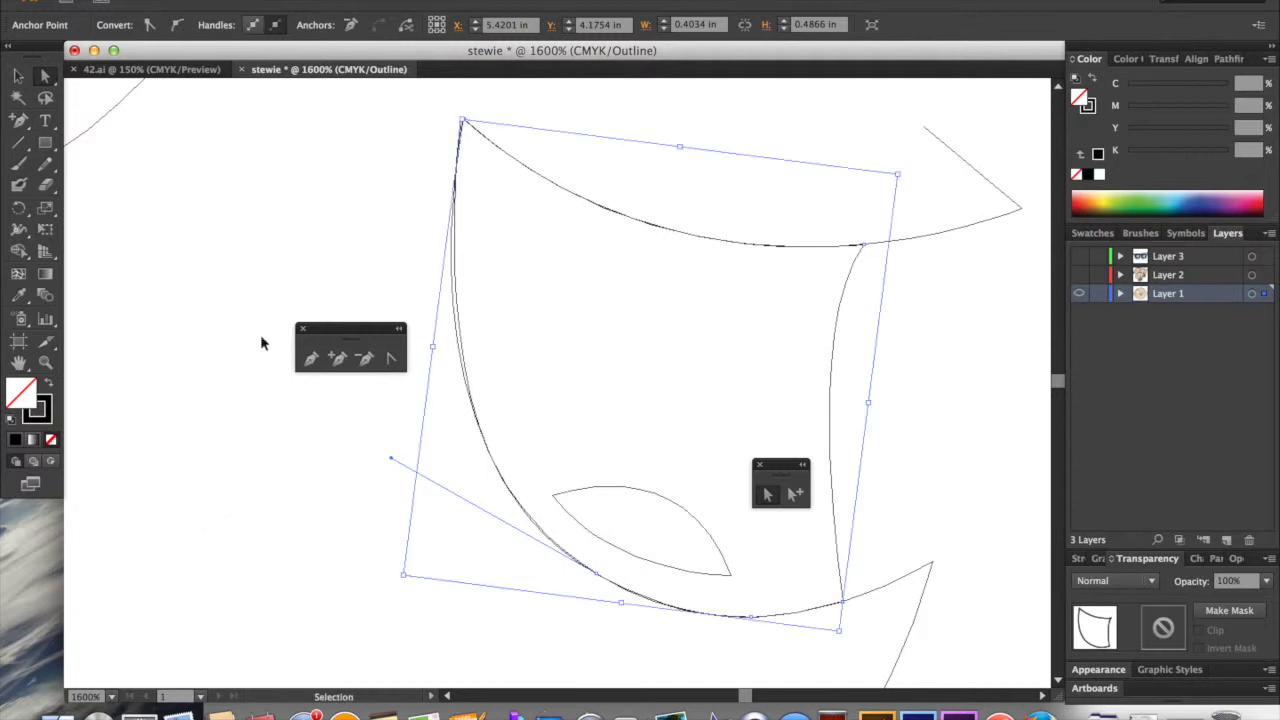
scroll(262, 344, down, 5)
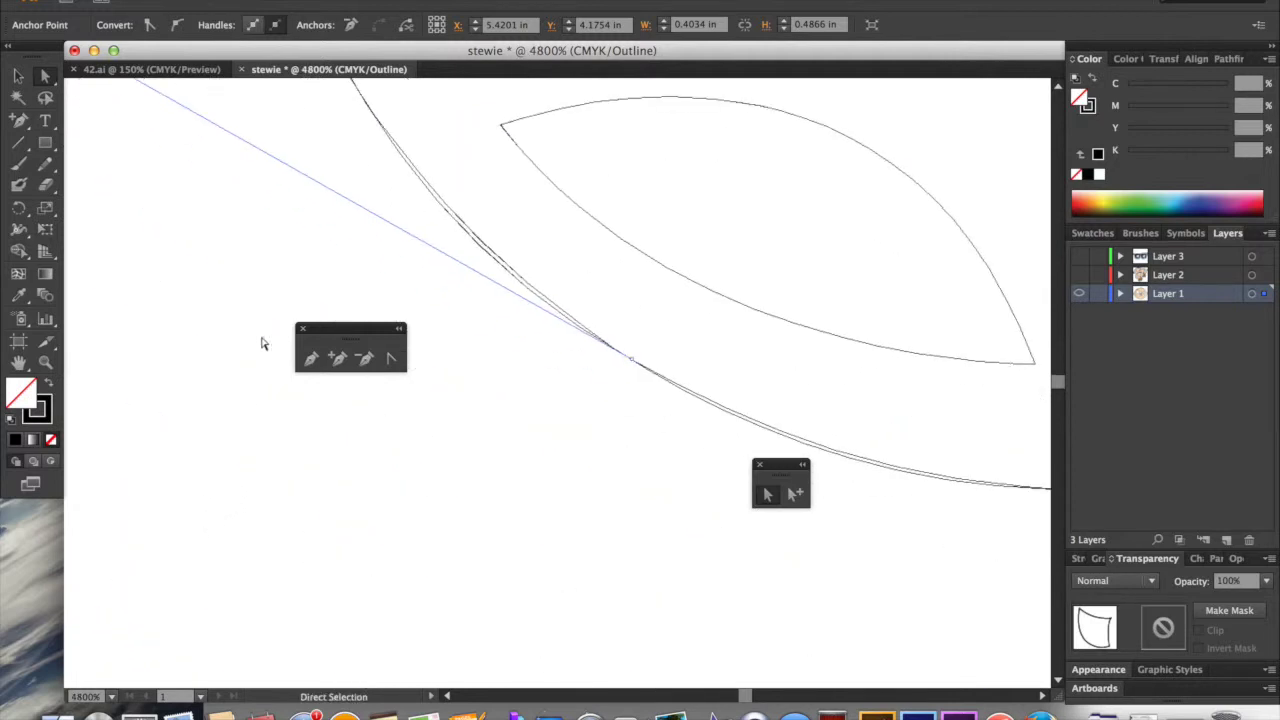
key(super+minus)
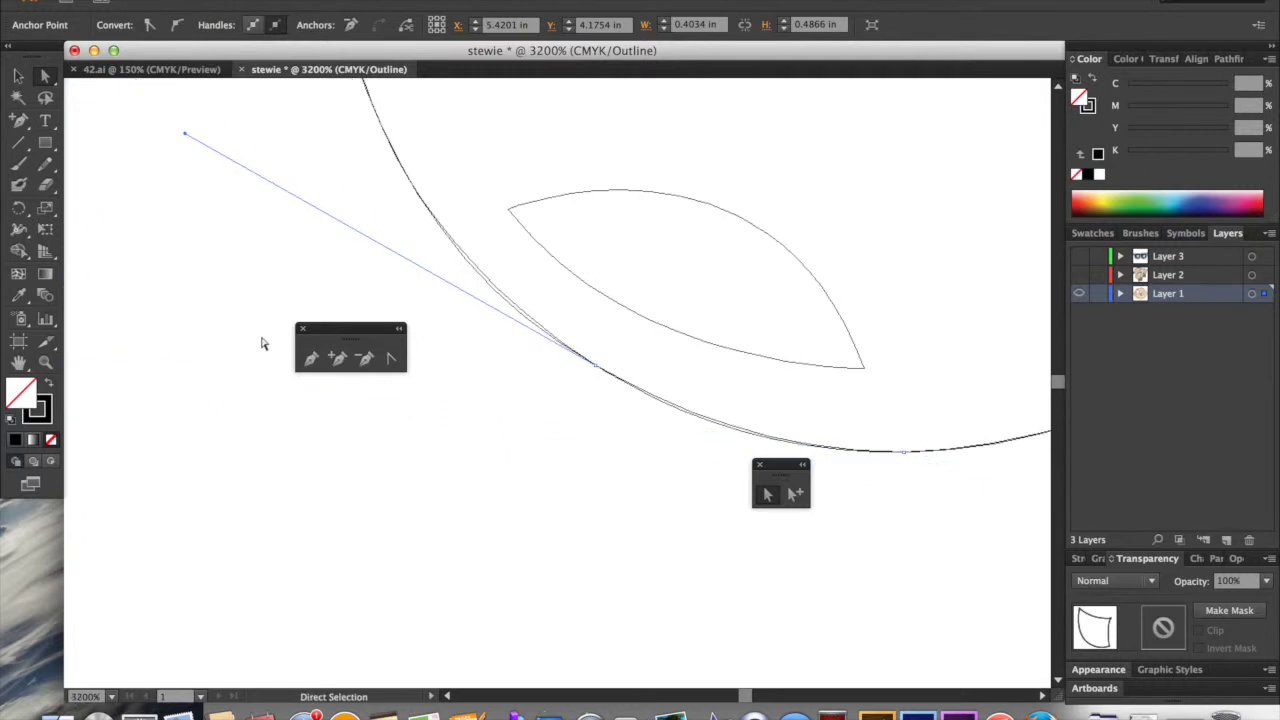
click(337, 358)
click(646, 349)
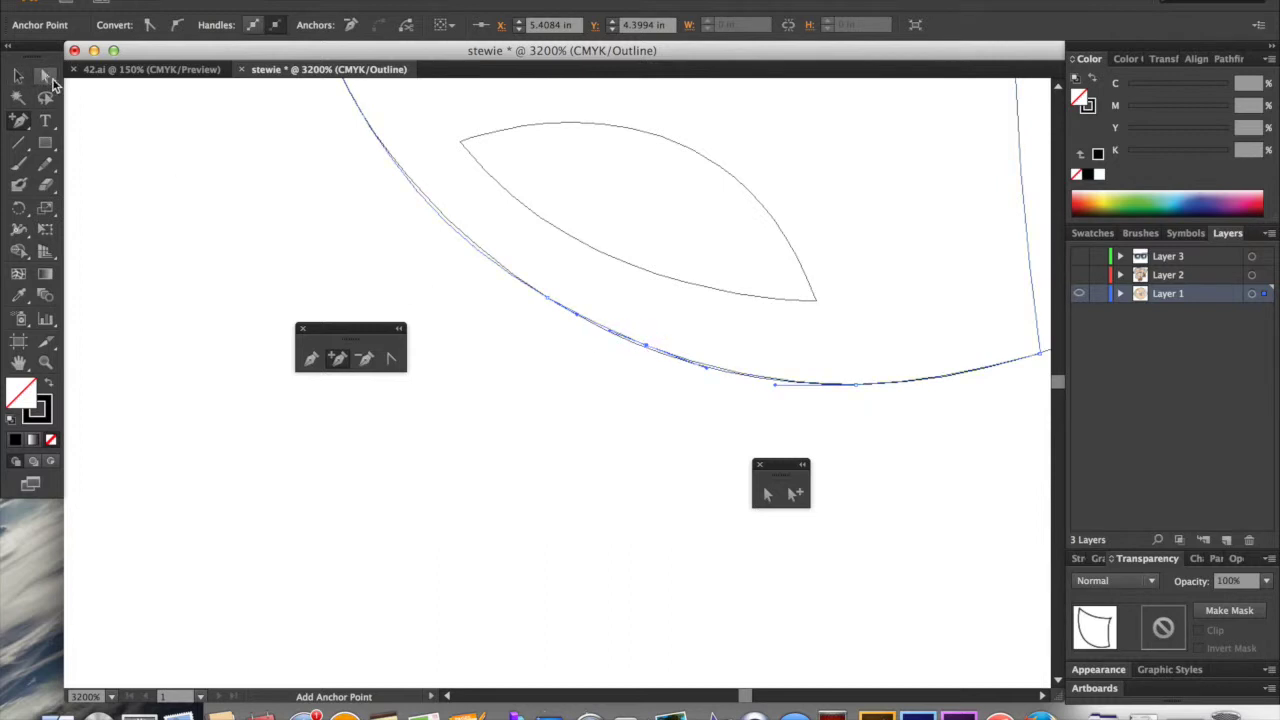
Try lengthening the left-hand handle of the mouth shape's bottommost anchor to follow the mouth line.
click(765, 495)
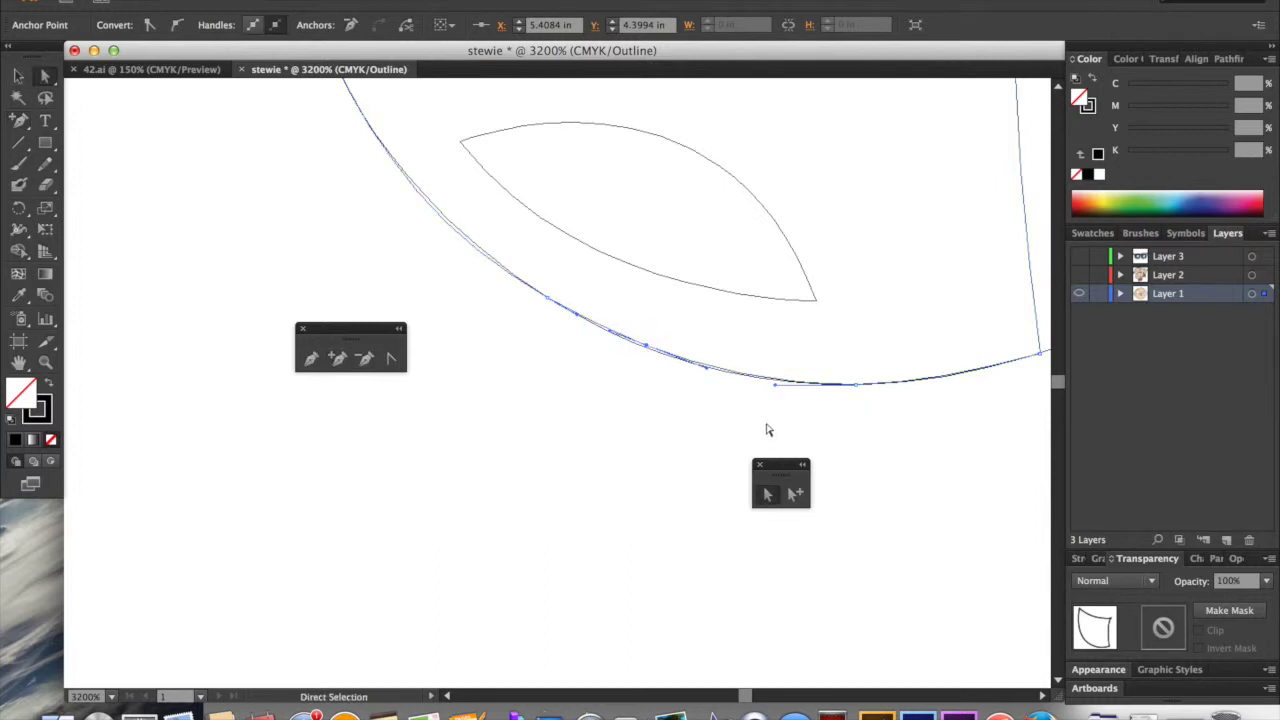
key(super+equal)
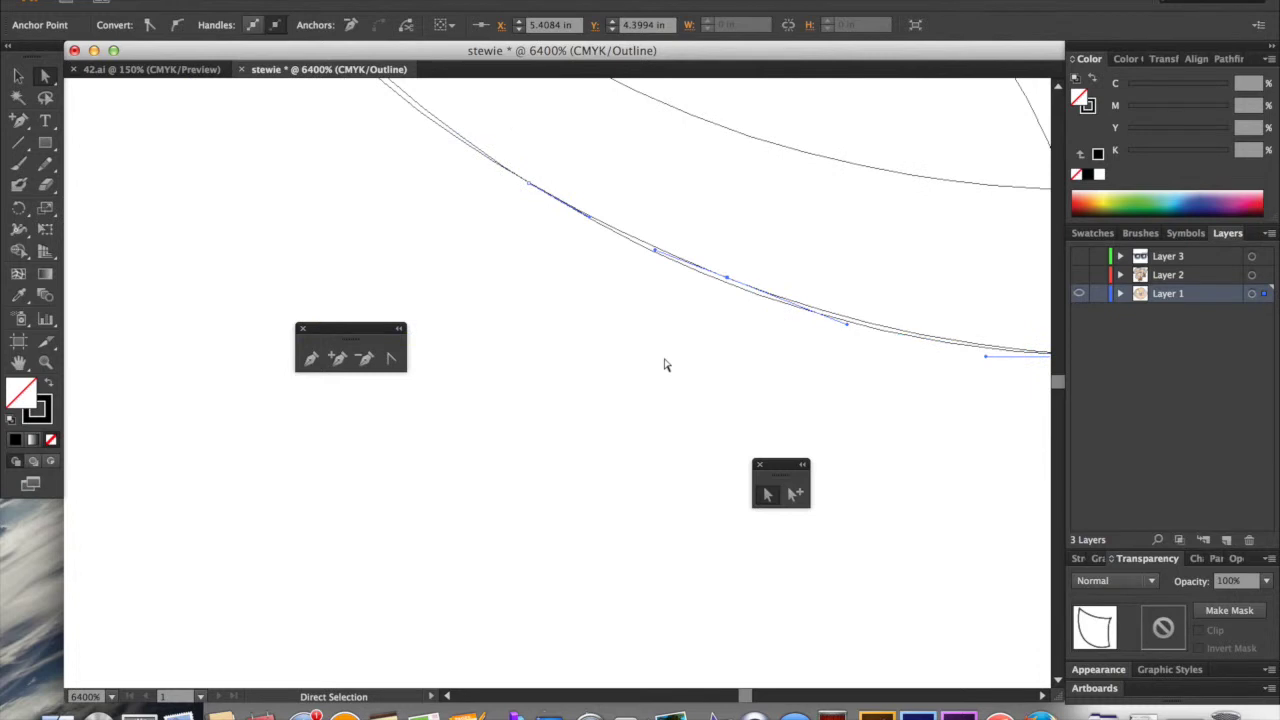
scroll(643, 327, right, 5)
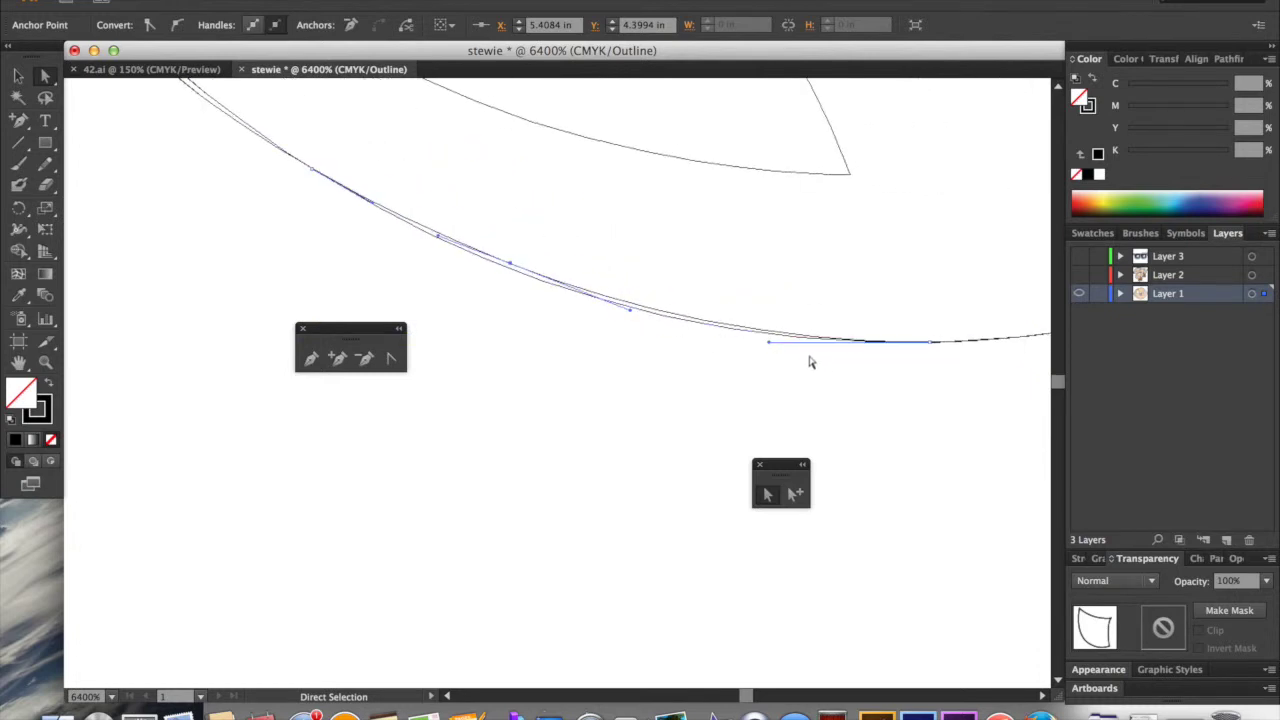
drag(770, 348, 746, 349)
scroll(746, 349, right, 5)
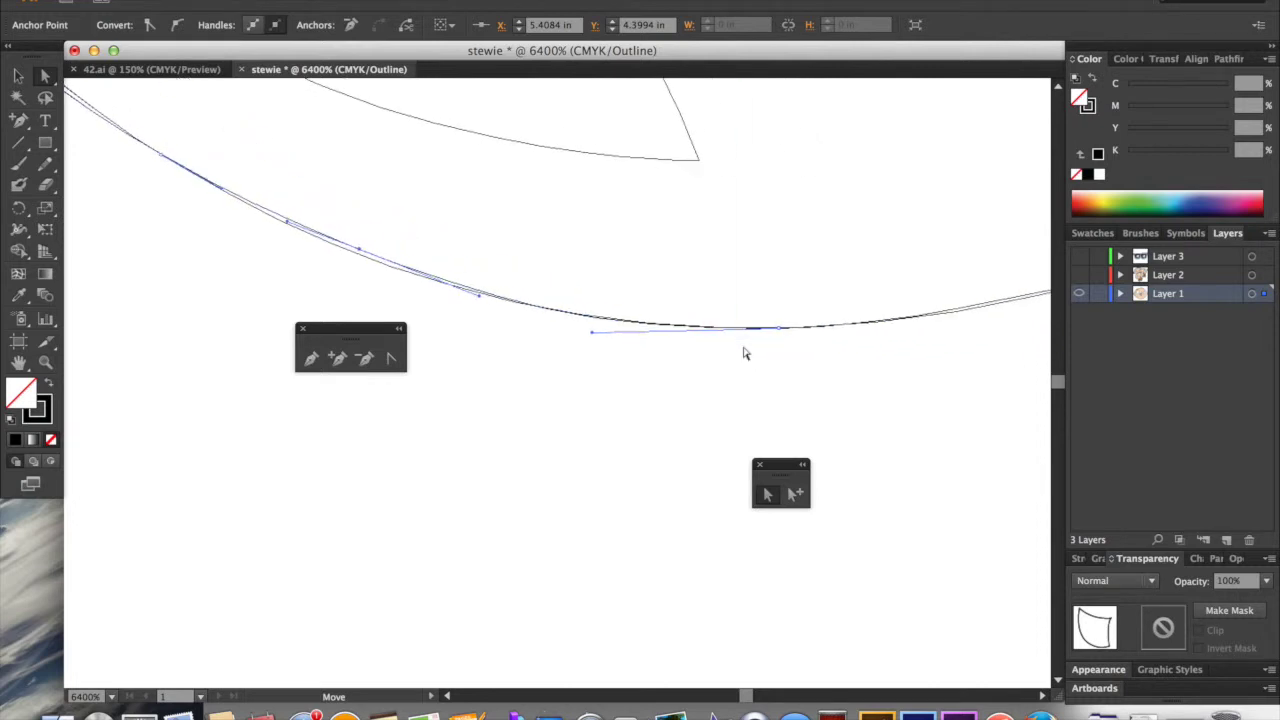
scroll(744, 353, right, 1)
drag(744, 353, 743, 349)
scroll(516, 388, left, 1)
scroll(516, 388, left, 4)
scroll(516, 388, up, 1)
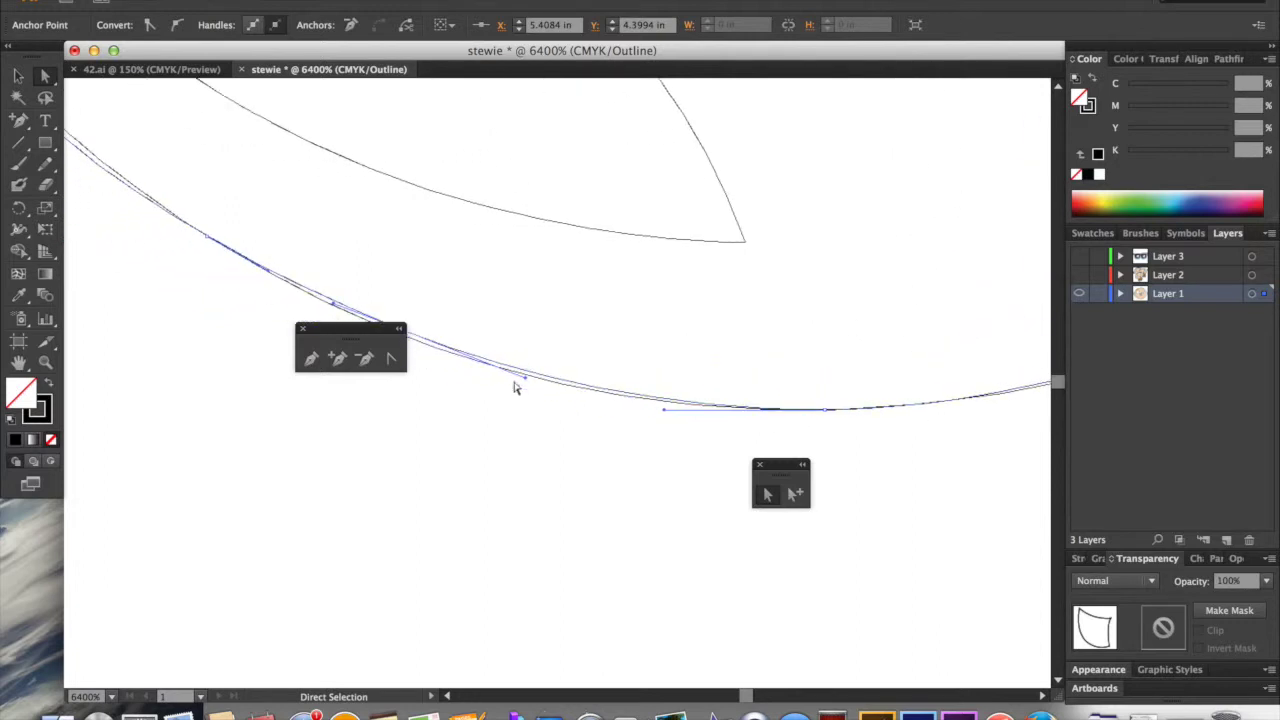
Try pulling the newest anchor's right-hand handle downward, check the curve in Preview, and undo the handle change.
drag(528, 383, 516, 418)
key(super+y)
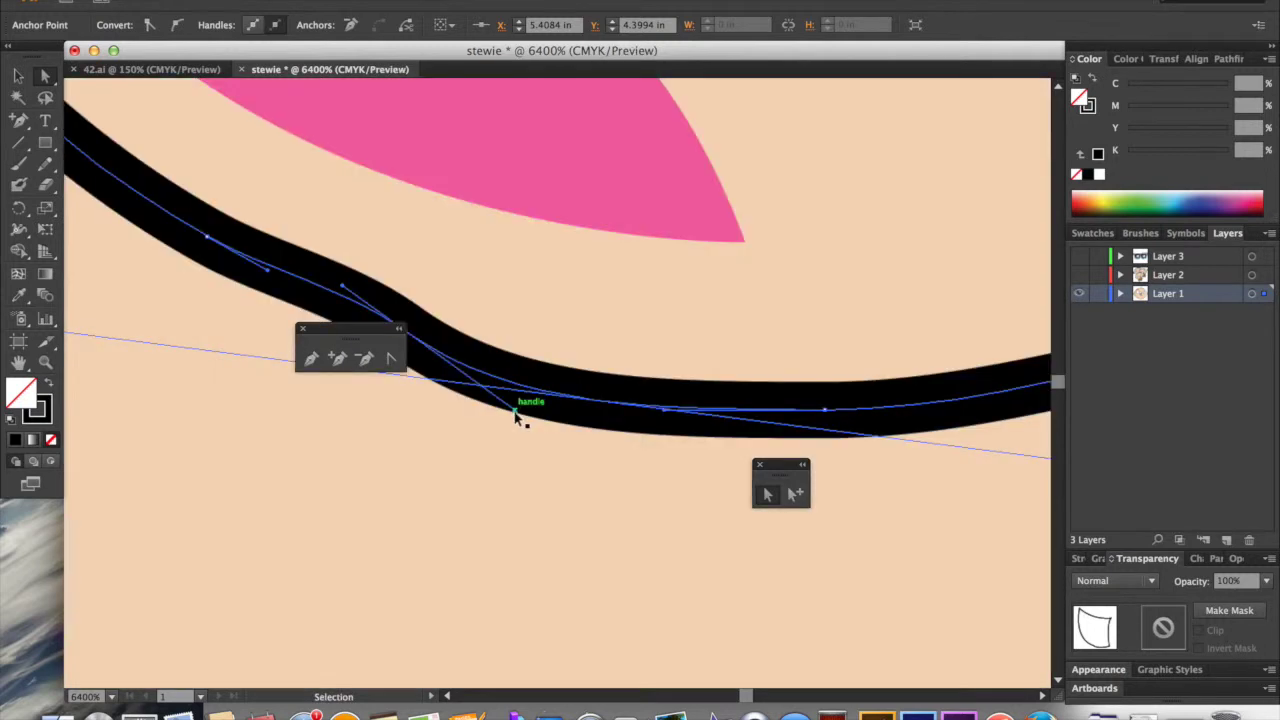
key(super+z)
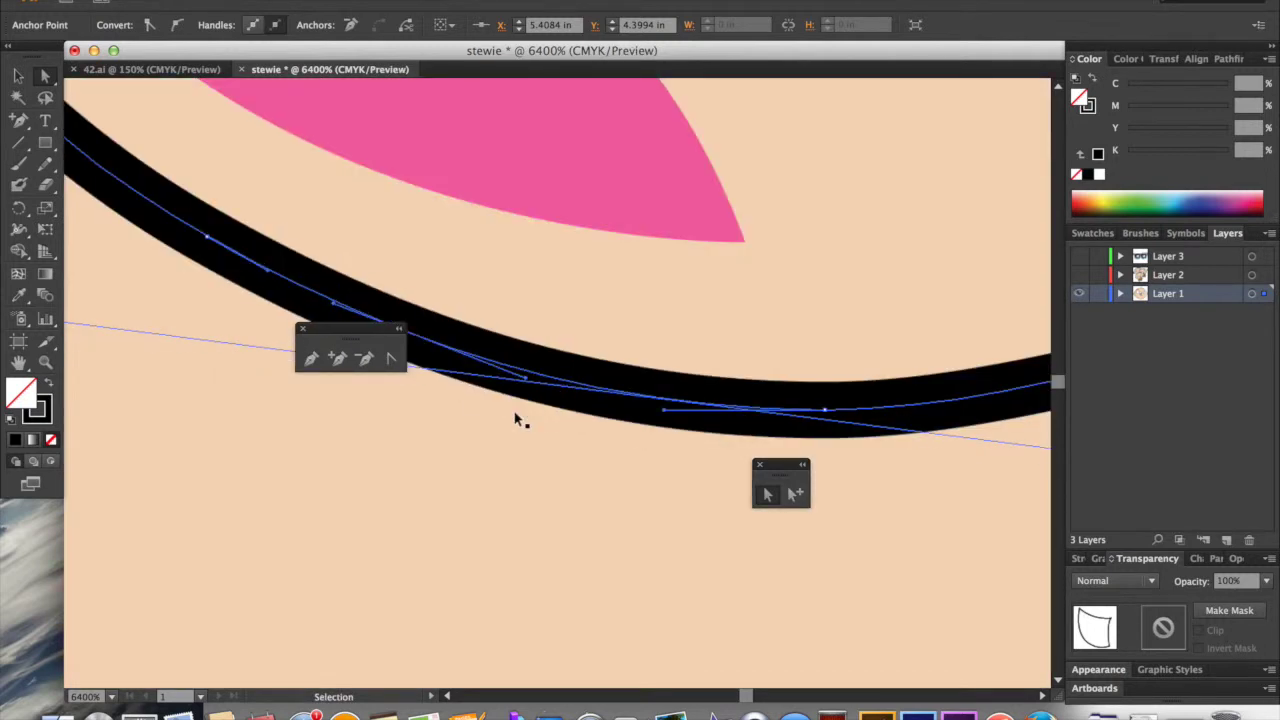
Set the mouth shape's stroke weight to 0.25 pt in the Appearance settings.
key(super+minus)
key(super+minus)
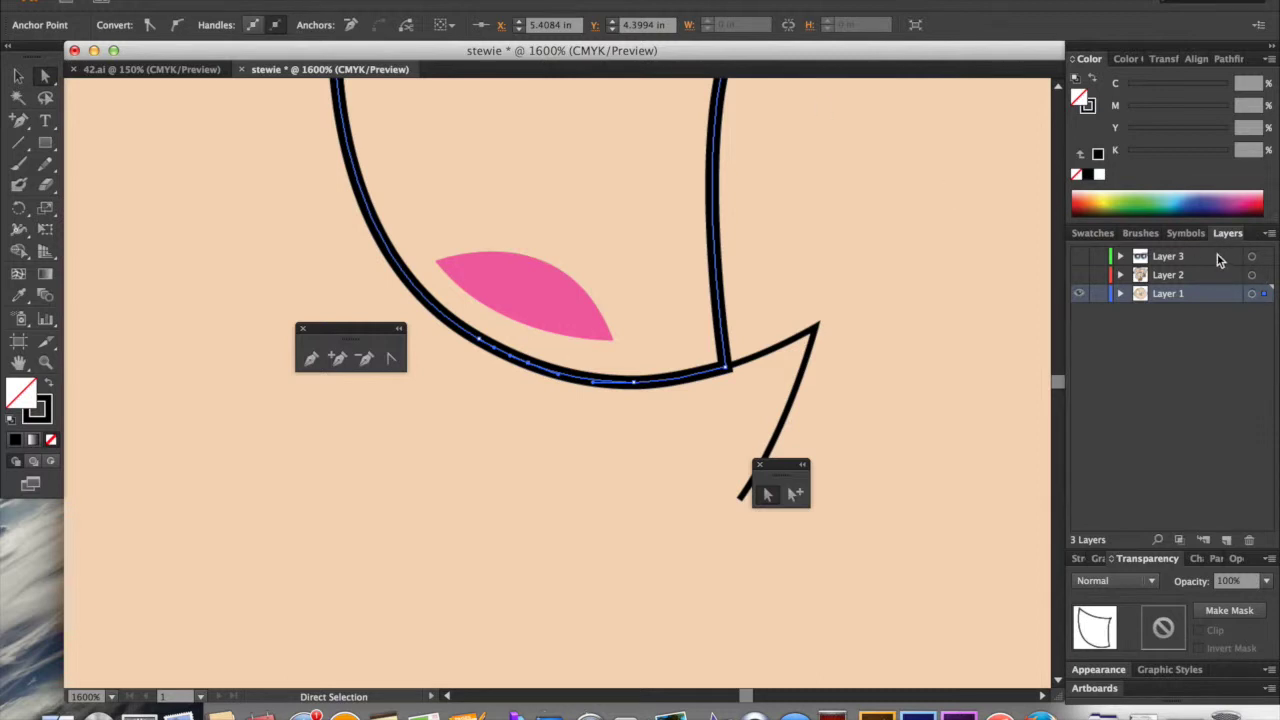
click(1110, 670)
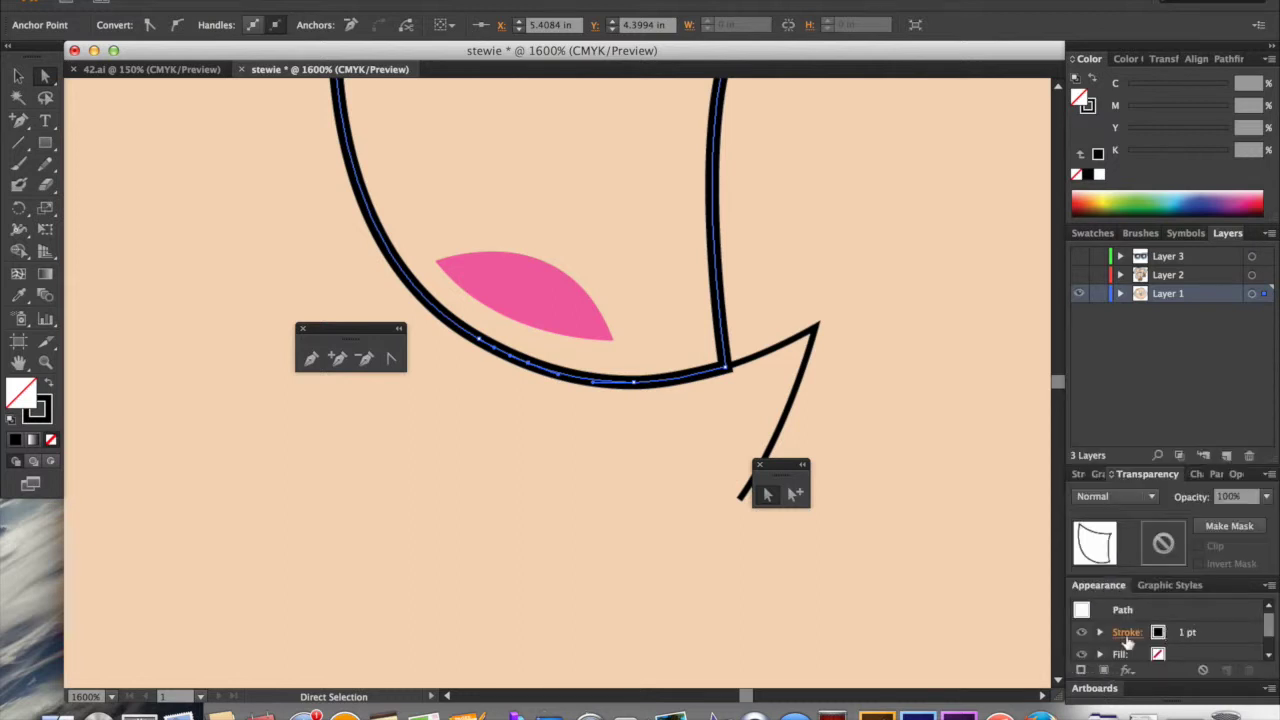
click(1211, 630)
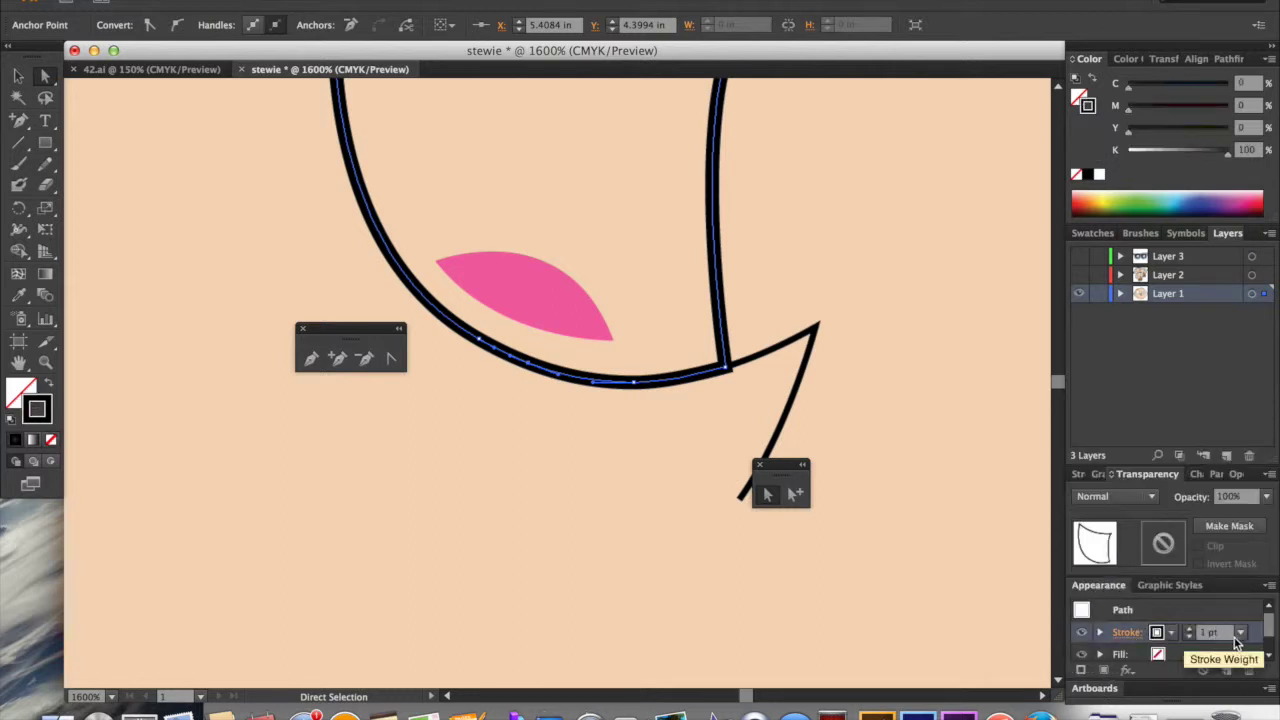
click(1240, 633)
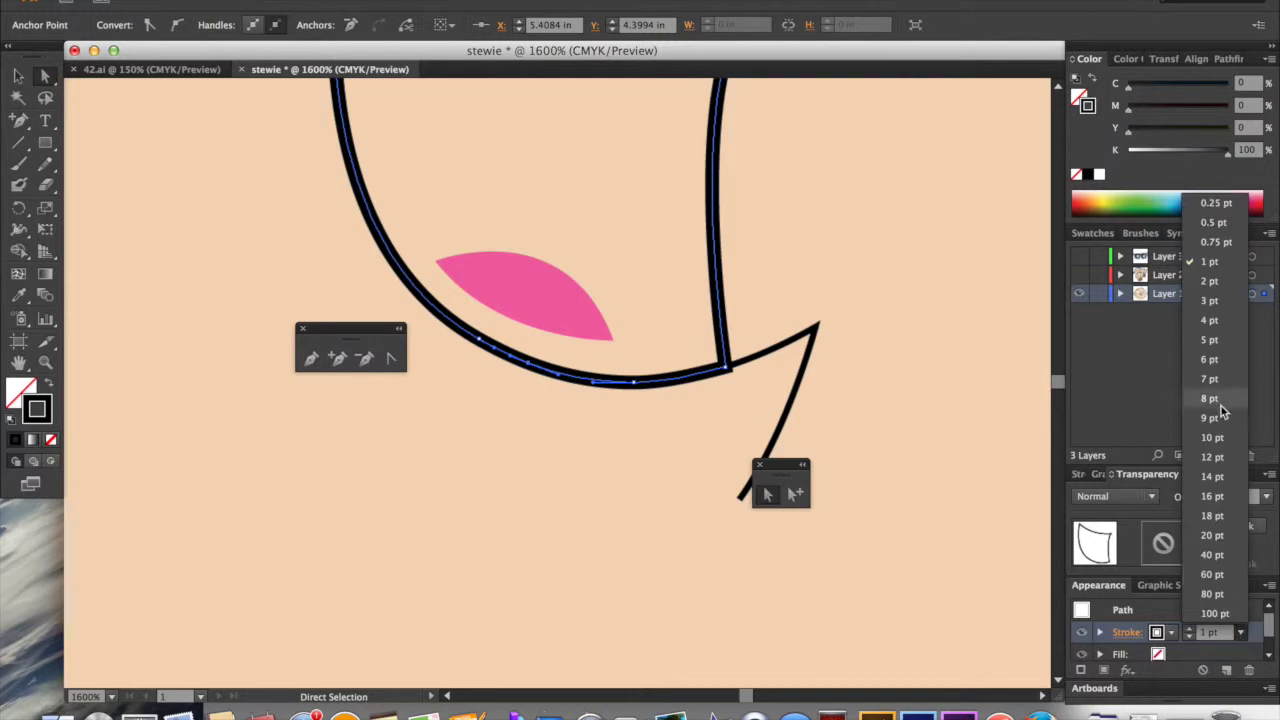
click(1216, 203)
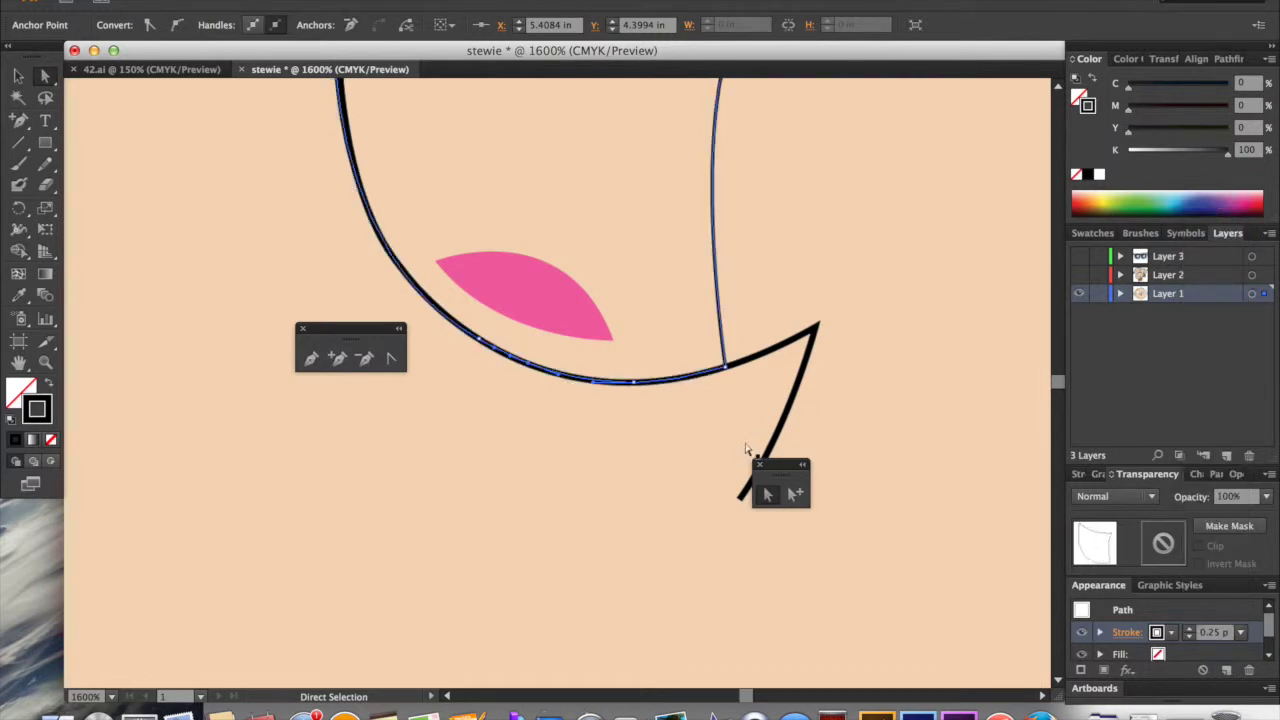
Examine in Outline view and Preview how the mouth shape follows the mouth line along its left side up to the corner.
scroll(745, 450, up, 3)
scroll(745, 450, left, 3)
key(super+y)
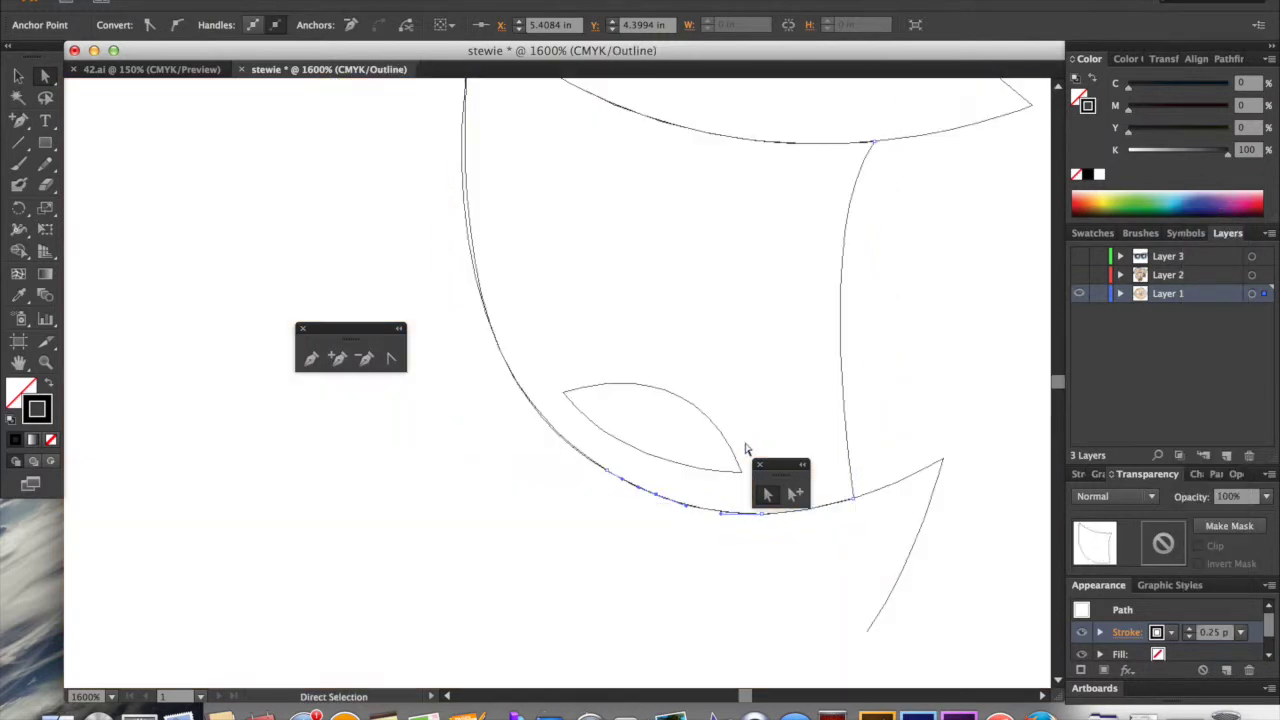
key(super+equal)
key(super+equal)
key(super+equal)
scroll(745, 450, down, 3)
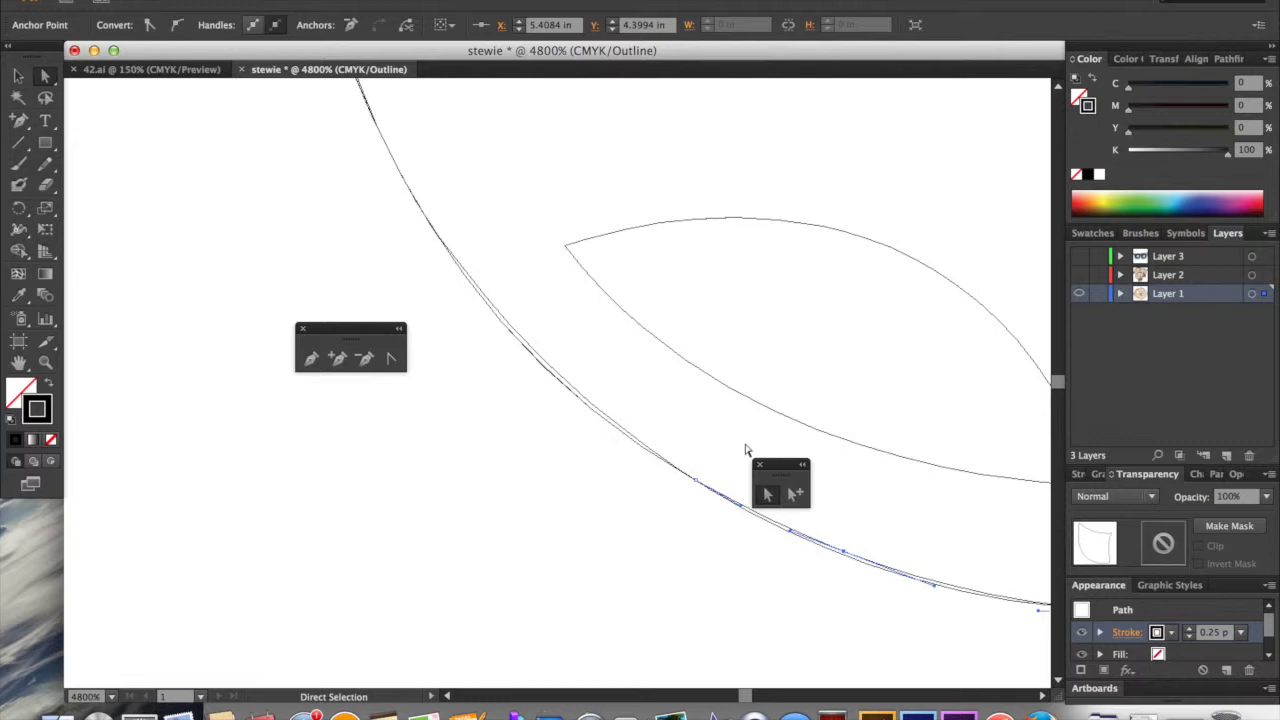
scroll(745, 450, up, 15)
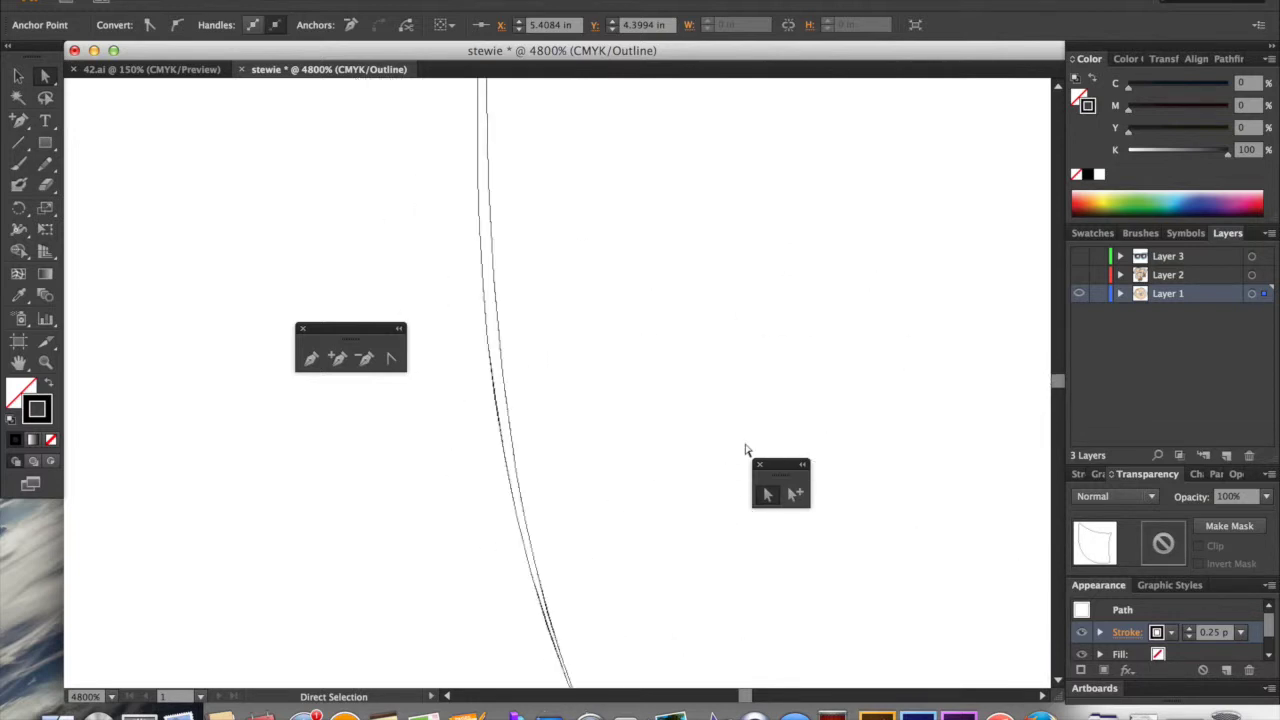
key(super+y)
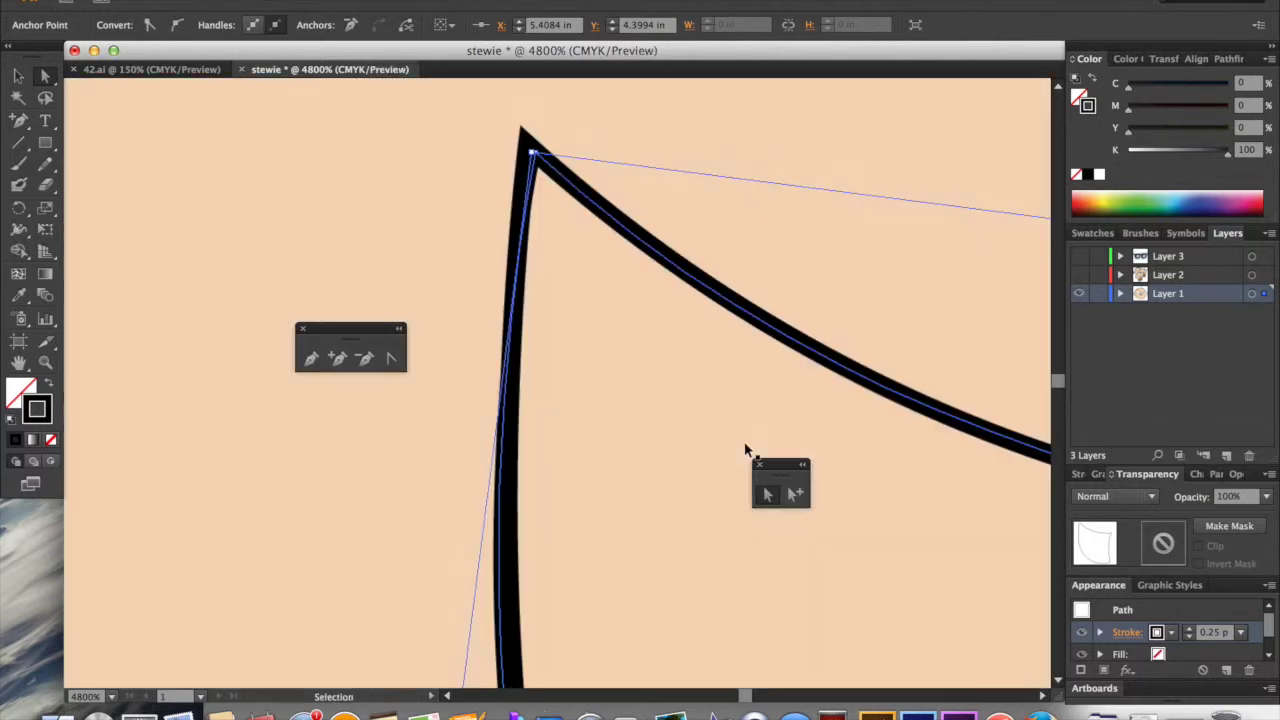
Try shortening the upper-edge handle of the mouth shape's upper-left corner anchor, check it with a black fill, and undo both changes.
key(a)
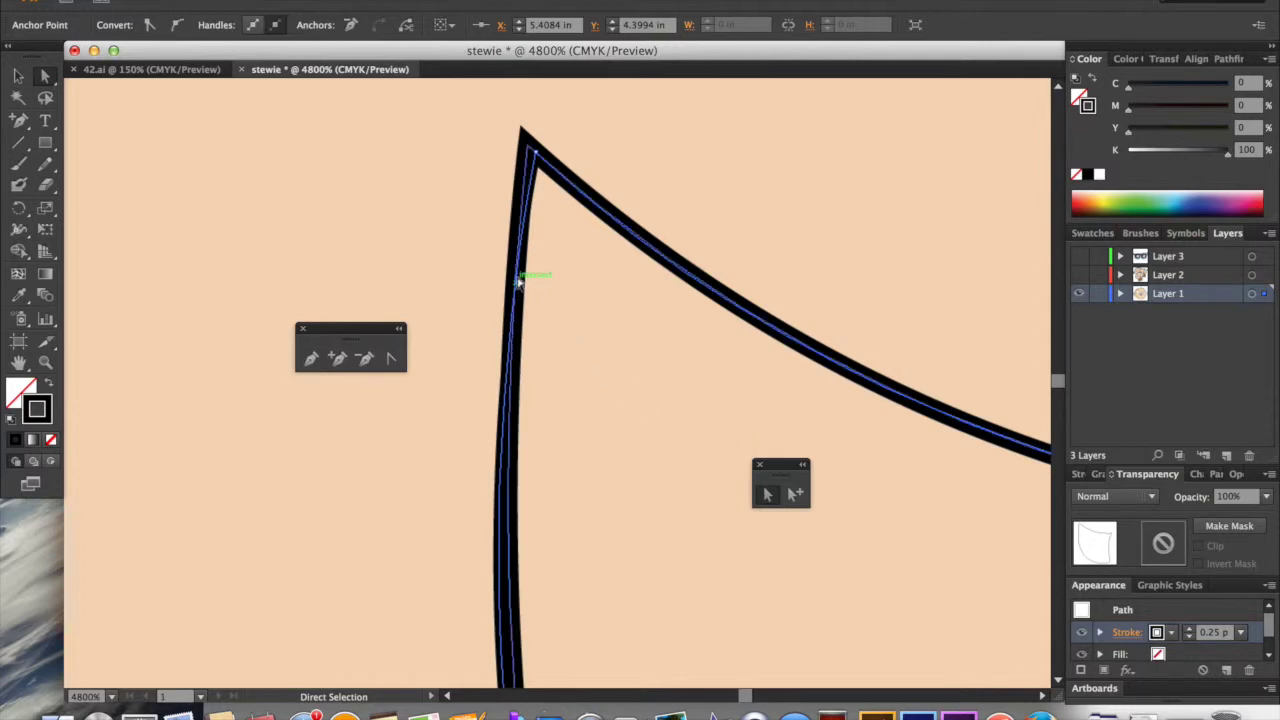
click(478, 224)
click(557, 190)
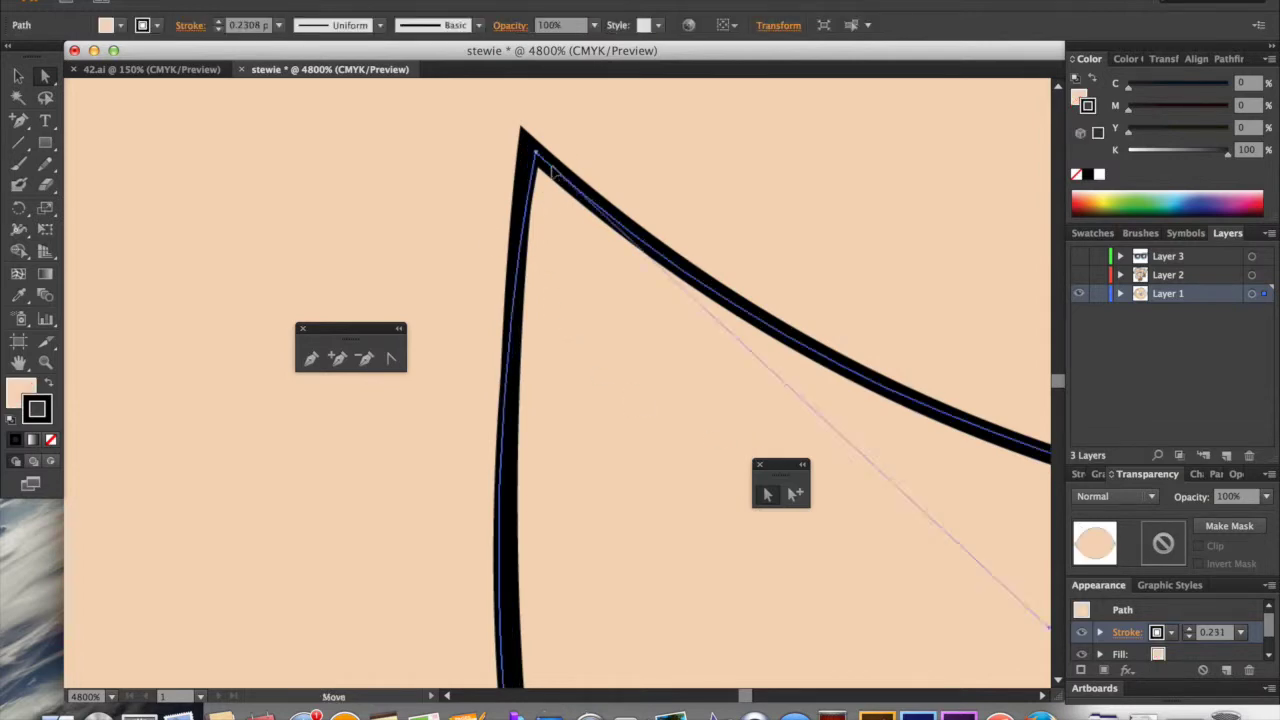
drag(560, 196, 569, 212)
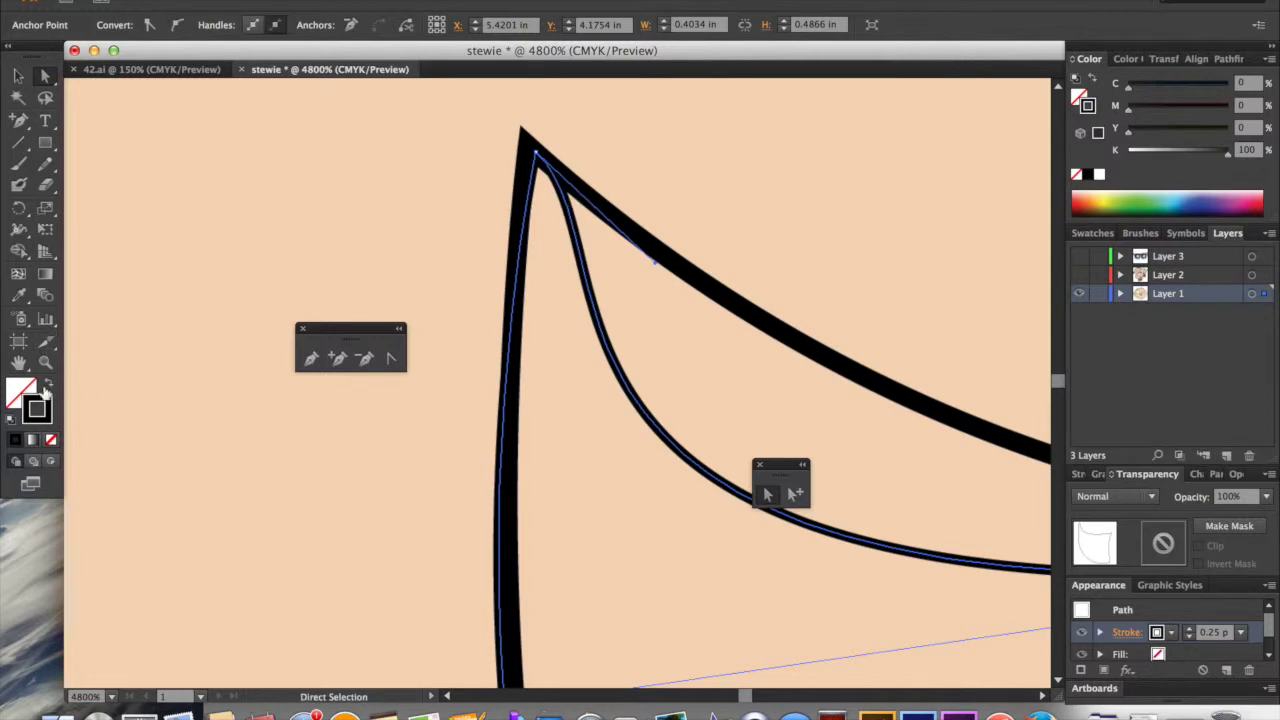
click(47, 388)
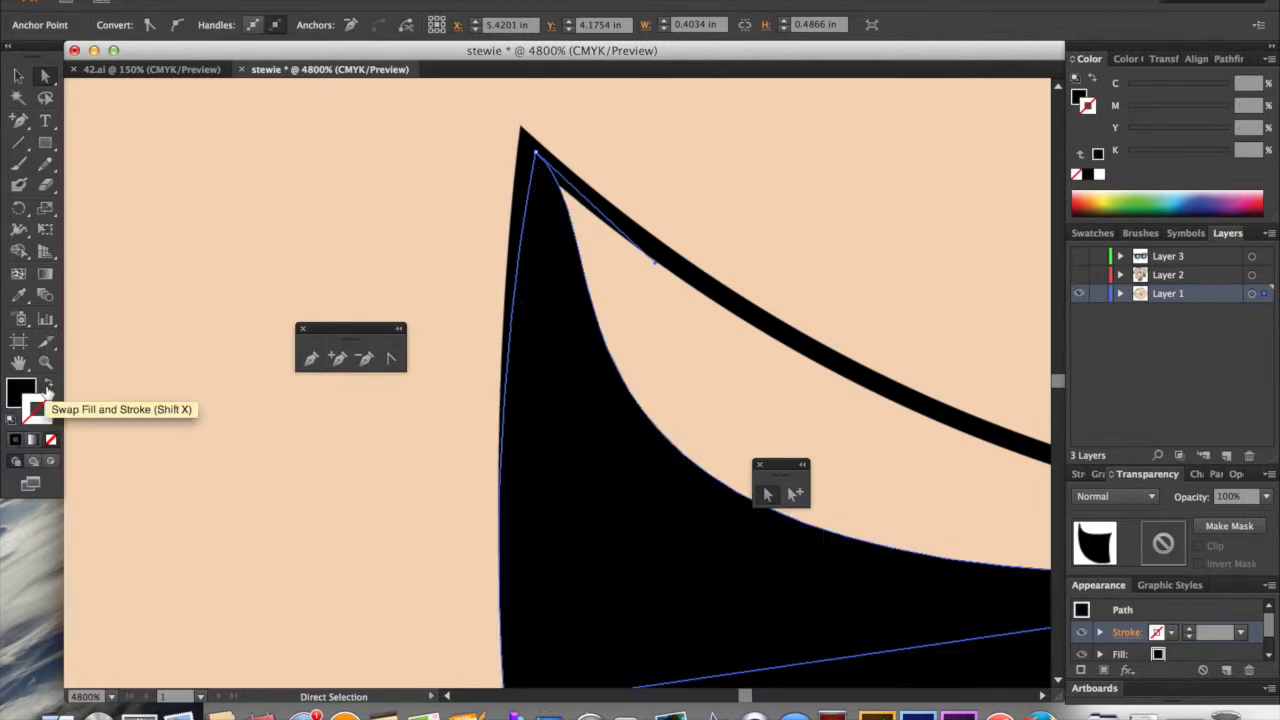
click(47, 388)
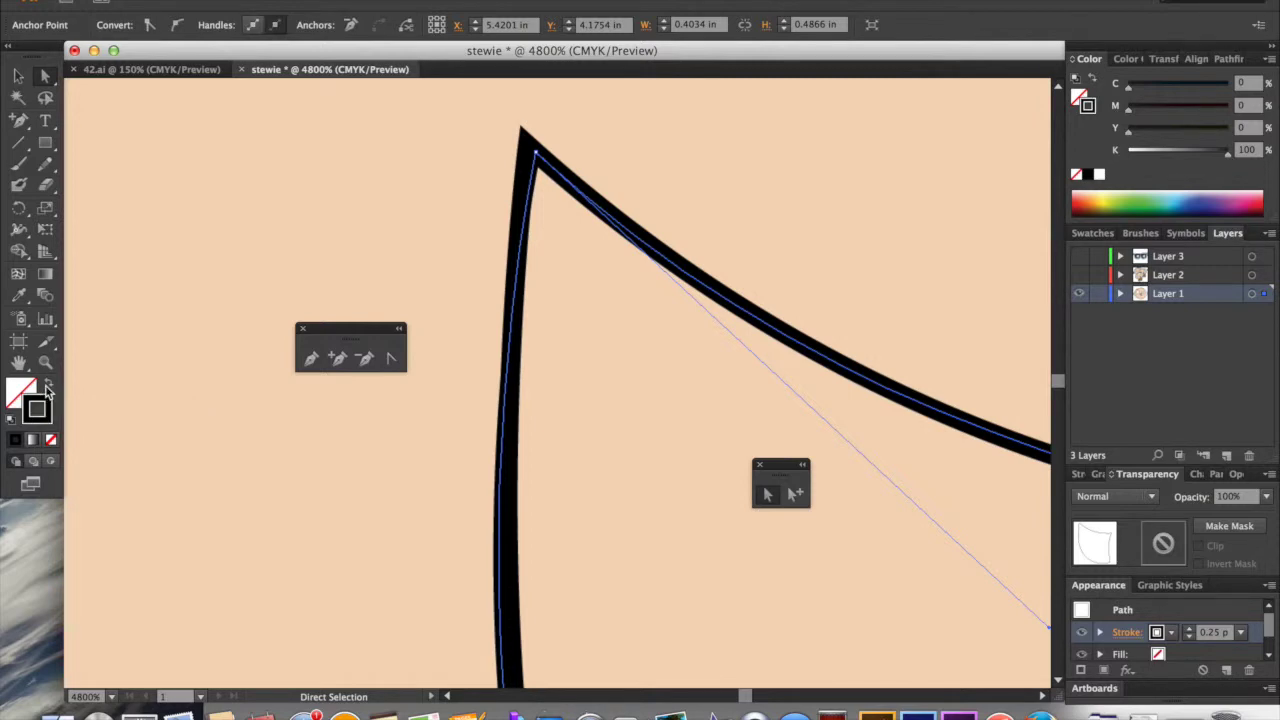
In Outline view, move the mouth shape's upper-left corner anchor to about X 5.23, Y 3.93 in and adjust its handle to the mouth line.
key(super+y)
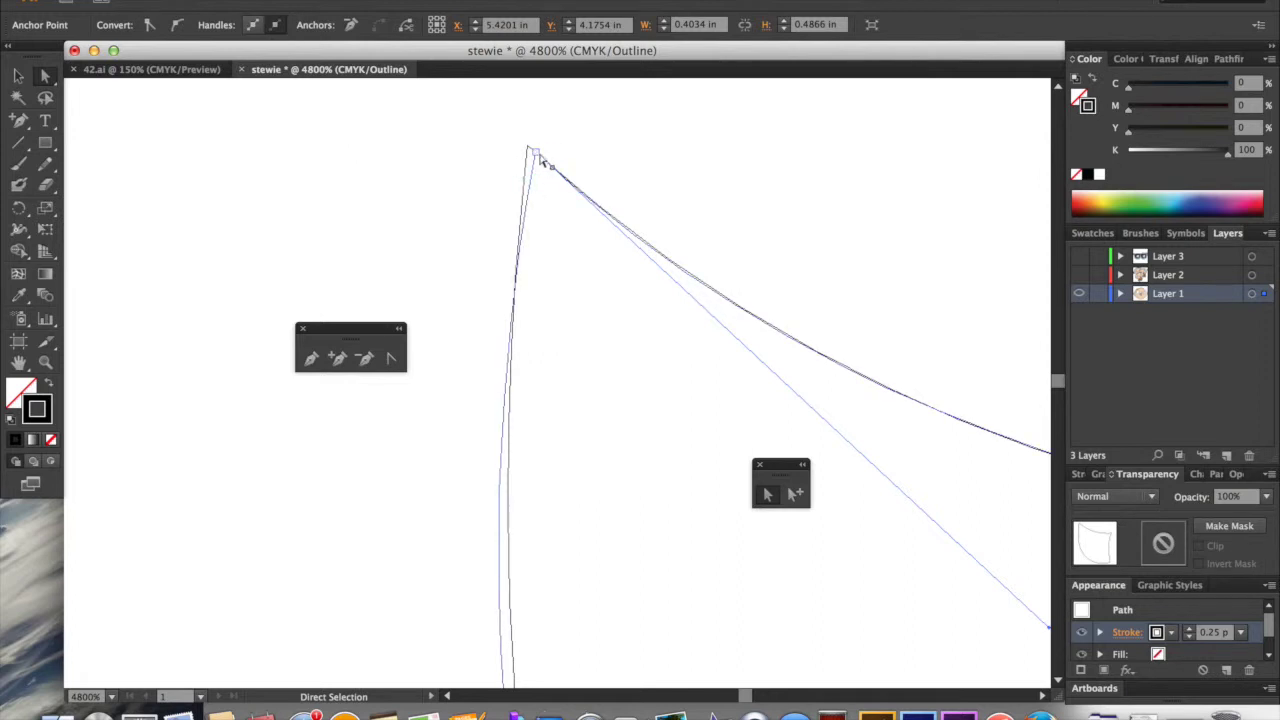
drag(533, 152, 530, 150)
scroll(625, 320, right, 5)
scroll(625, 320, down, 2)
scroll(625, 320, right, 5)
scroll(625, 320, down, 1)
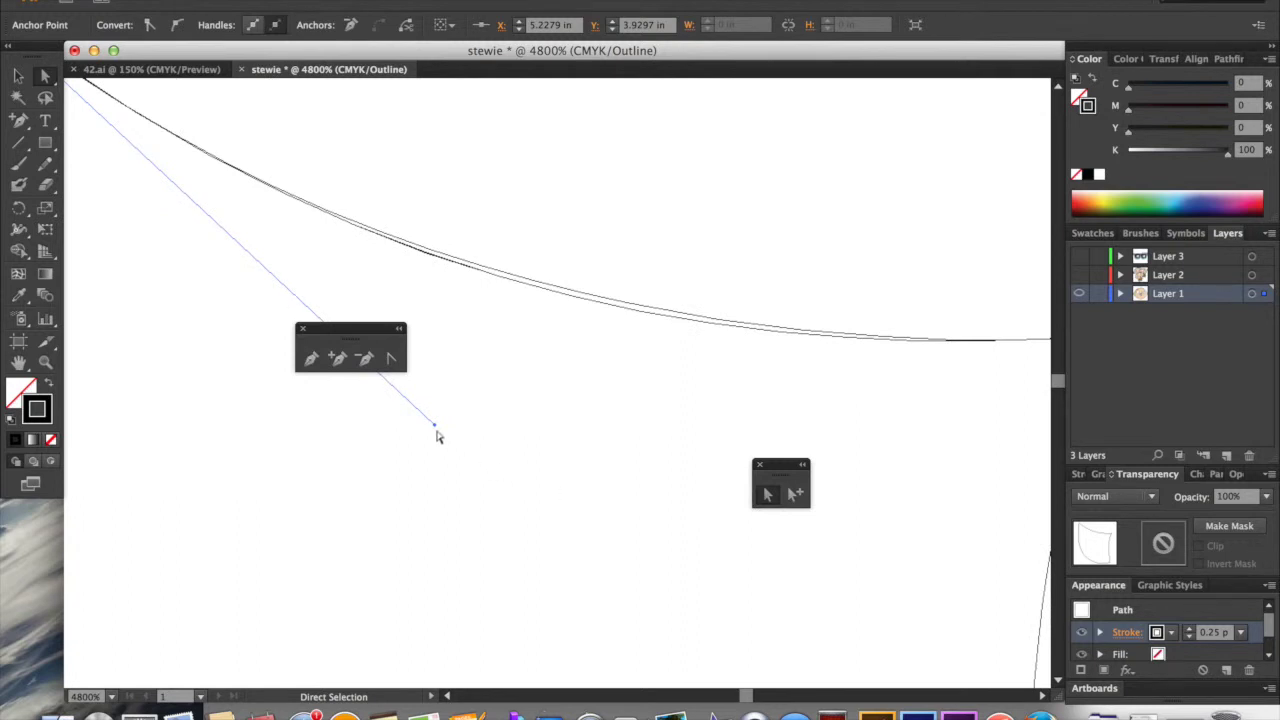
mouse_move(435, 425)
mouse_down()
mouse_move(447, 406)
mouse_move(421, 442)
mouse_move(444, 440)
mouse_up()
scroll(637, 463, right, 5)
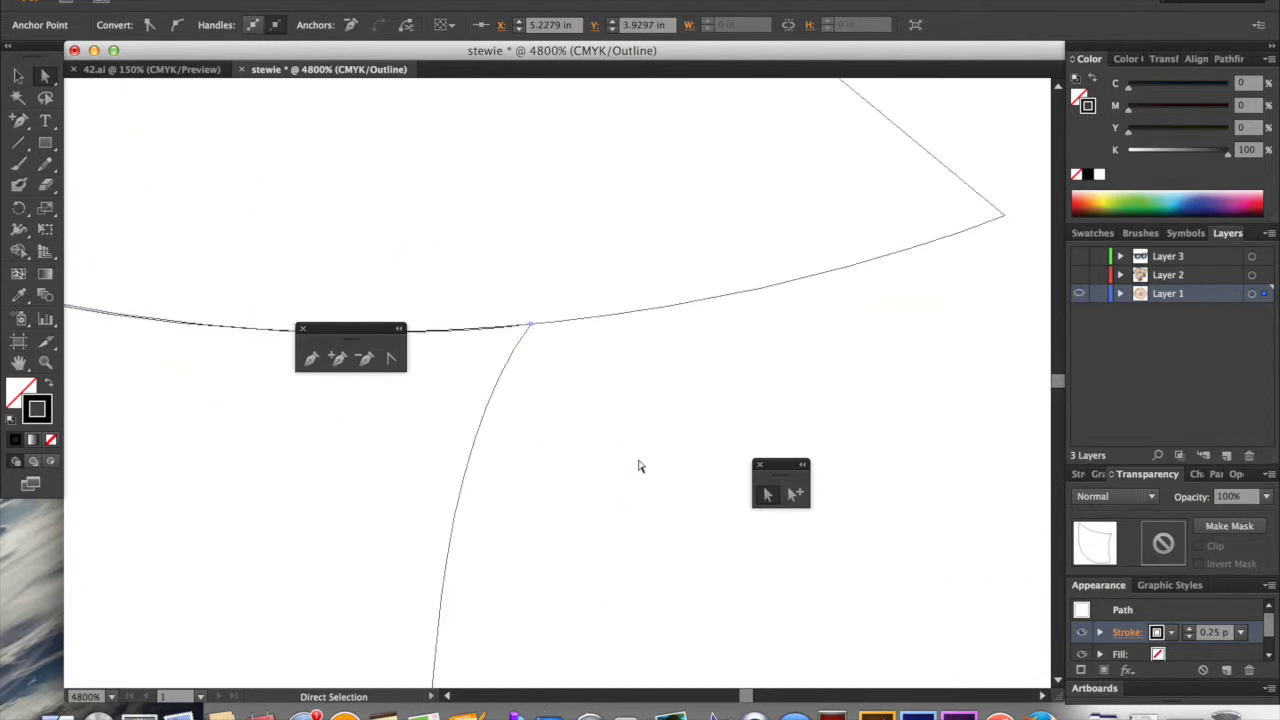
Check the adjusted corner in Preview by giving the mouth shape a black fill, and swap back to a 1 pt black stroke.
scroll(640, 466, up, 5)
scroll(640, 466, left, 5)
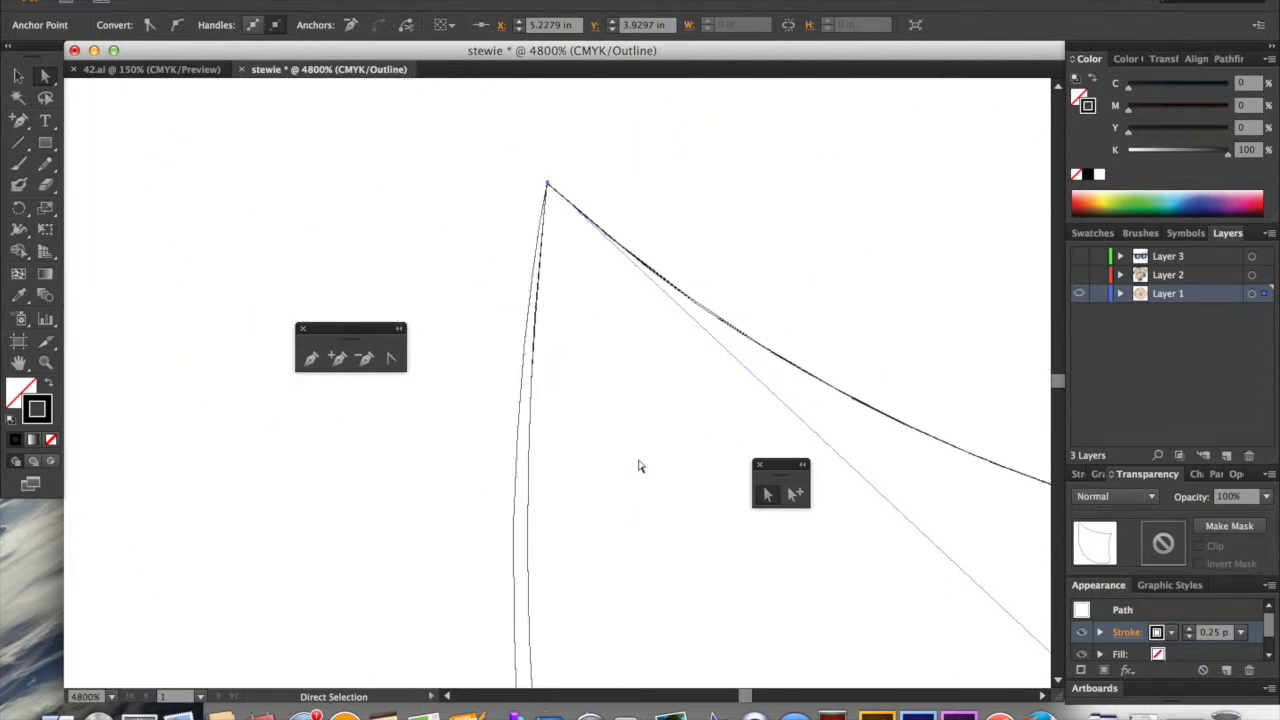
scroll(640, 466, down, 2)
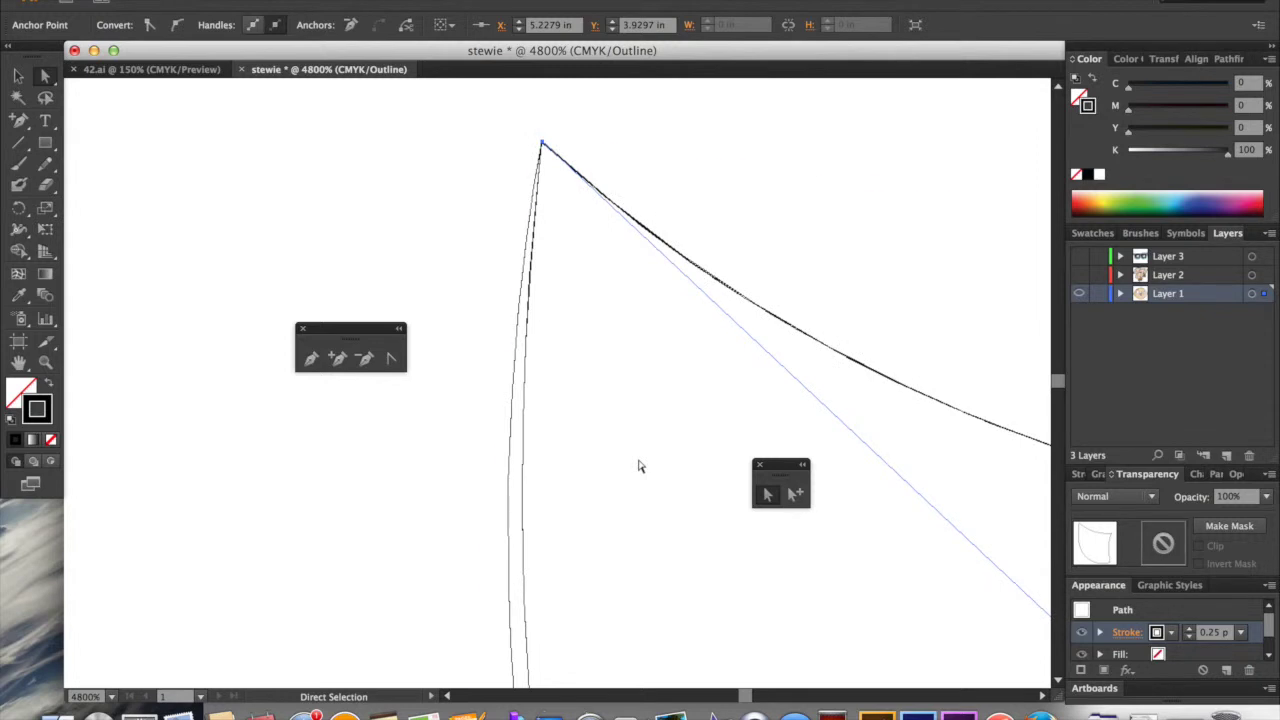
key(super+y)
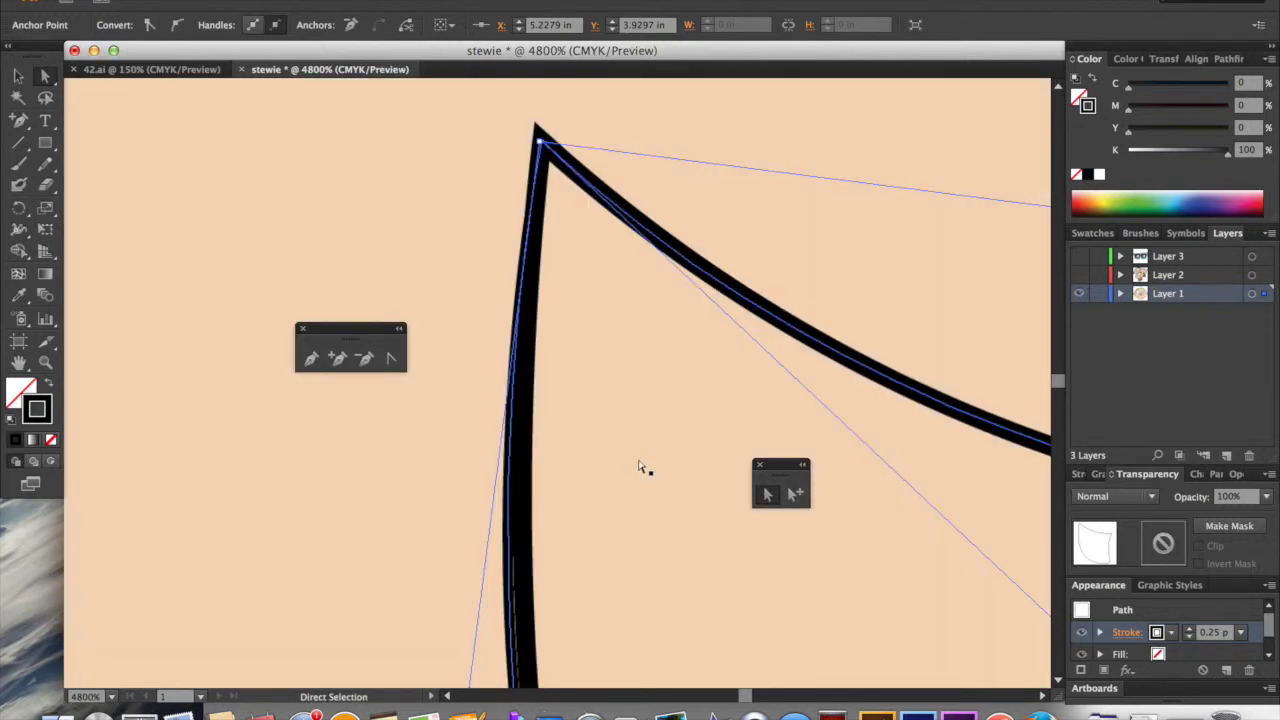
click(51, 389)
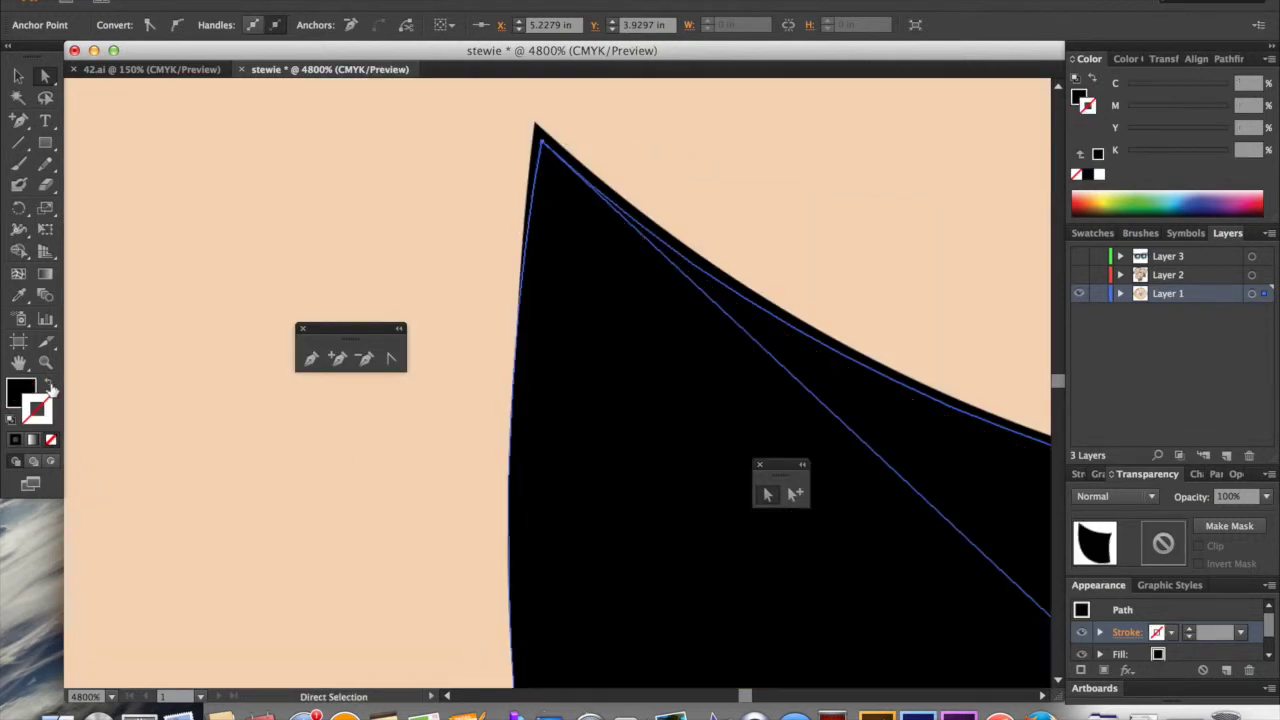
click(51, 389)
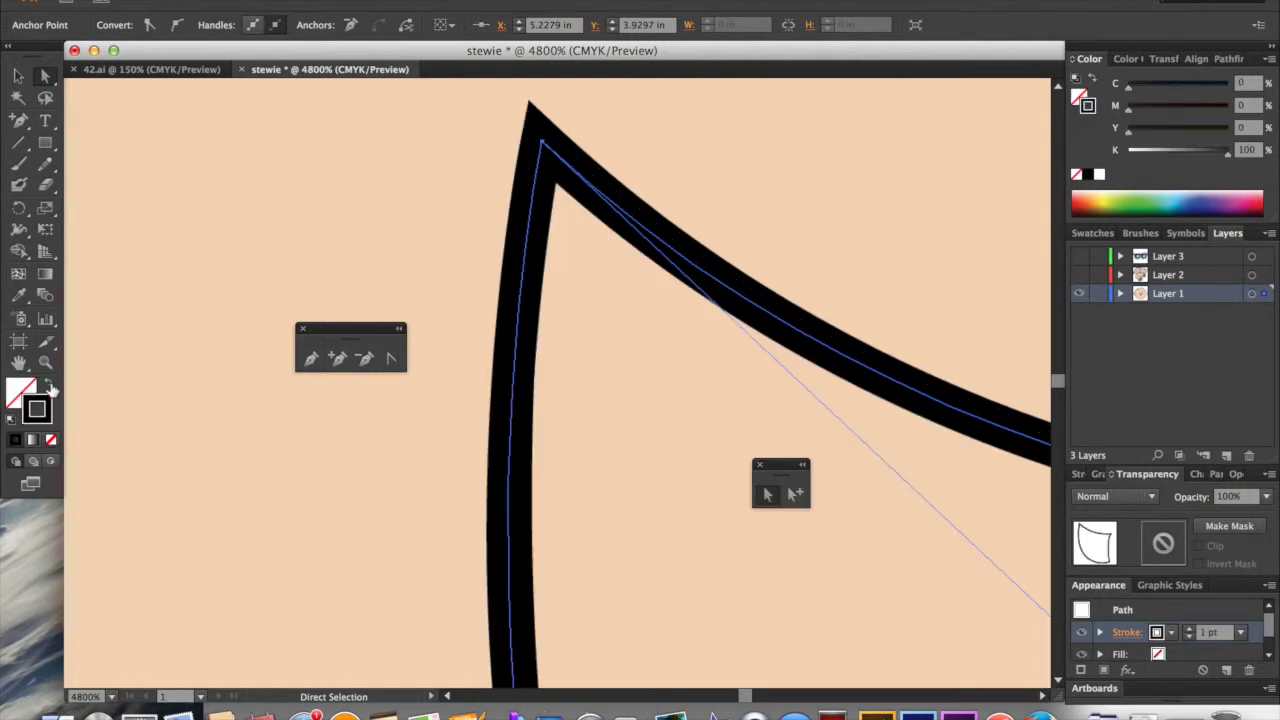
Examine the mouth shape's left edge against the mouth line in Outline view, from the upper-left corner downward.
key(super+equal)
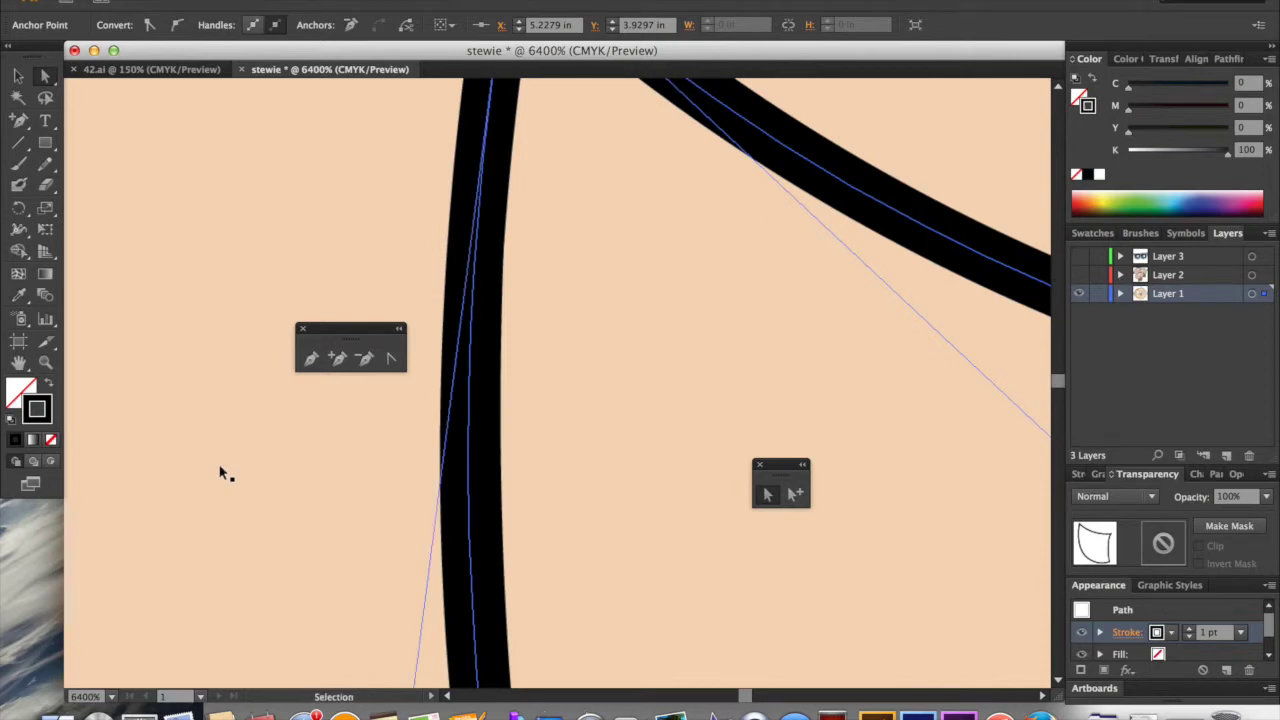
key(super+y)
scroll(222, 472, up, 5)
scroll(222, 472, right, 5)
scroll(222, 470, down, 5)
scroll(222, 470, left, 3)
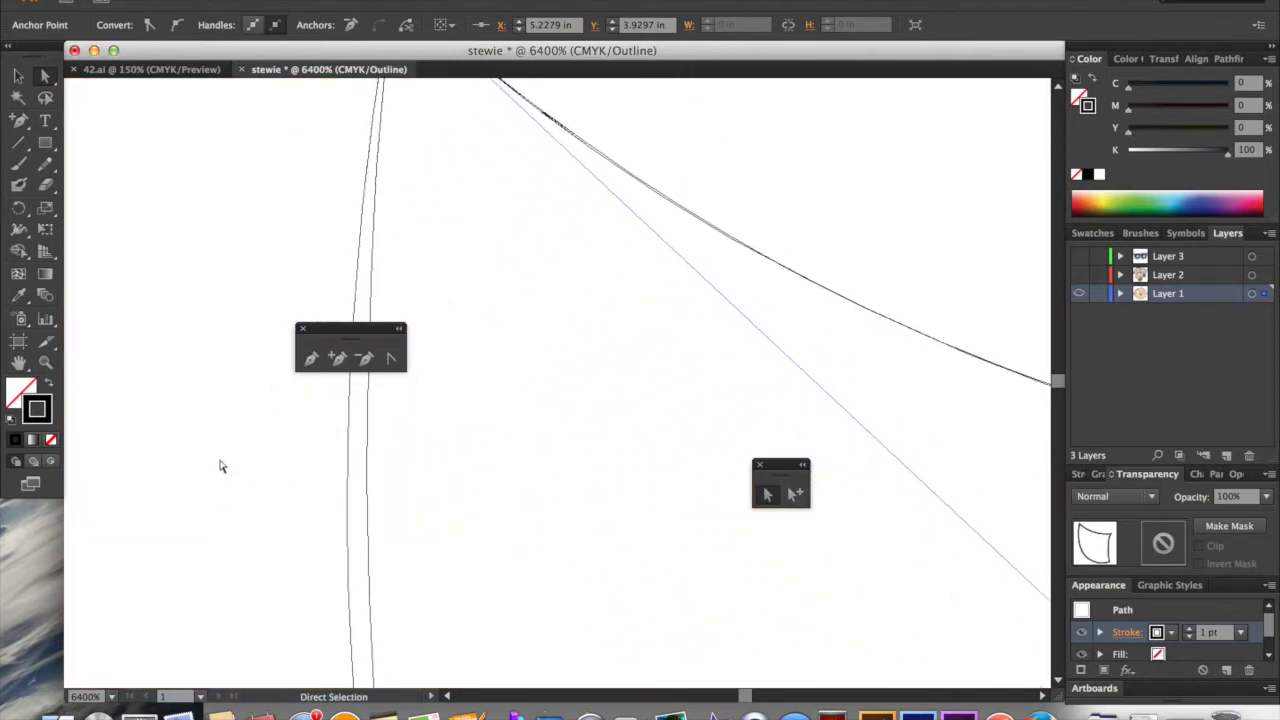
scroll(222, 466, up, 5)
scroll(222, 466, left, 5)
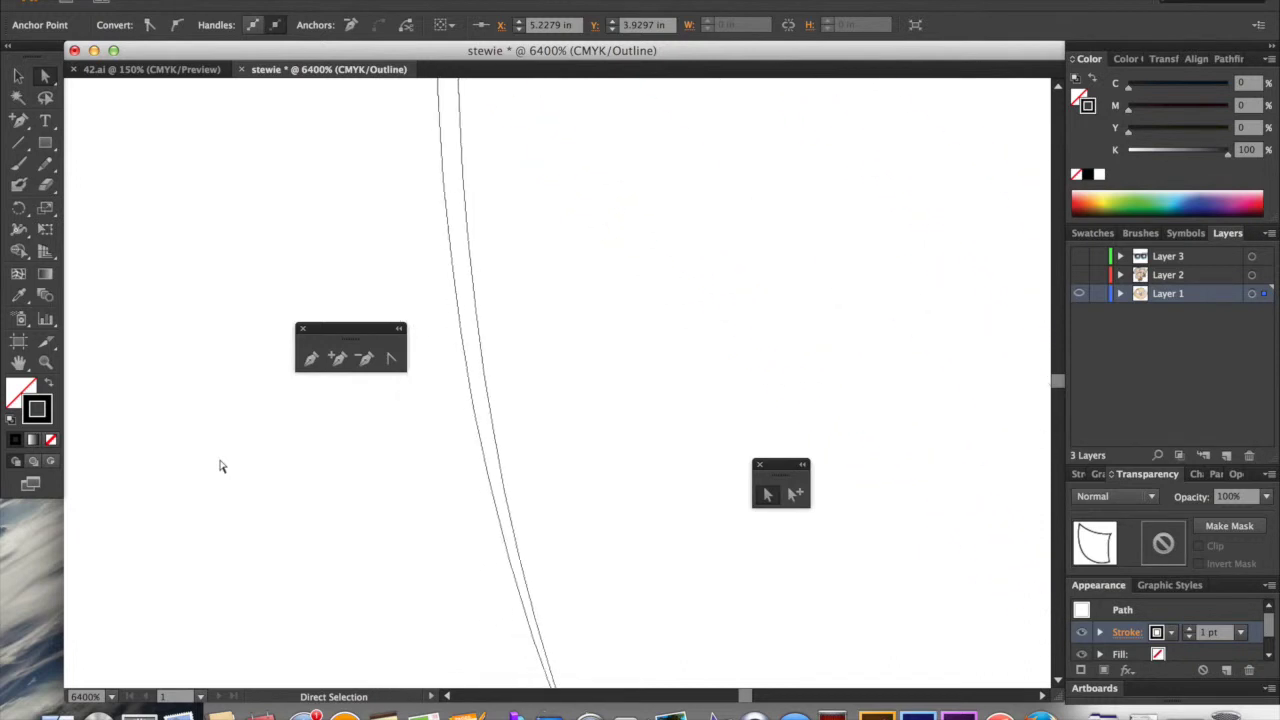
scroll(222, 466, down, 5)
scroll(222, 466, right, 3)
scroll(222, 466, up, 5)
scroll(222, 466, left, 3)
scroll(222, 466, up, 5)
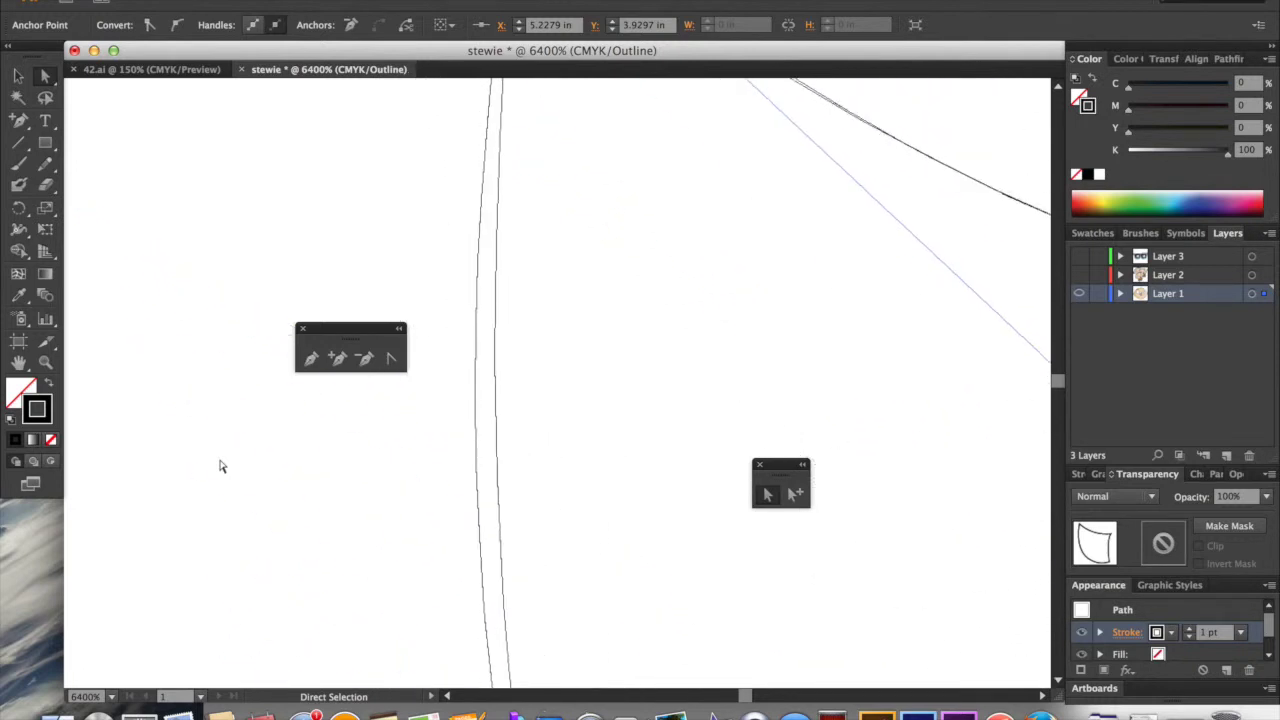
scroll(222, 466, up, 5)
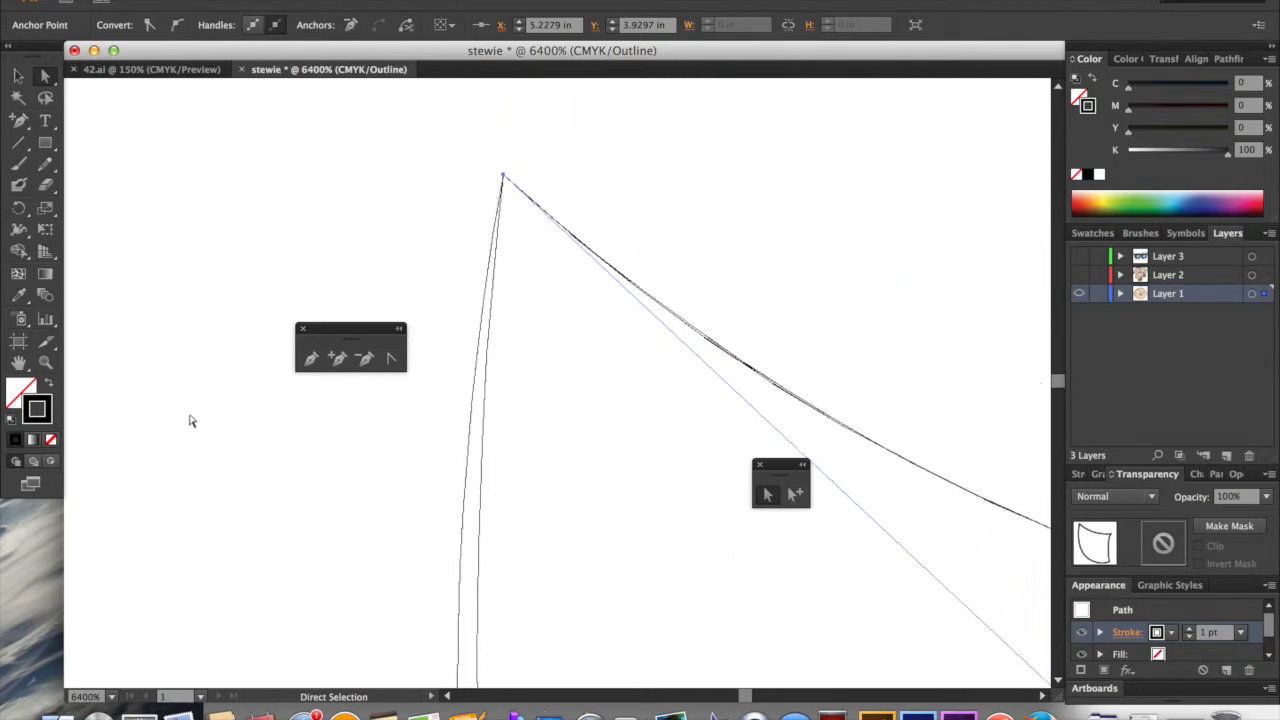
Add an anchor to the mouth shape's left edge at about X 5.22, Y 4.01 in and check it in Preview.
click(338, 358)
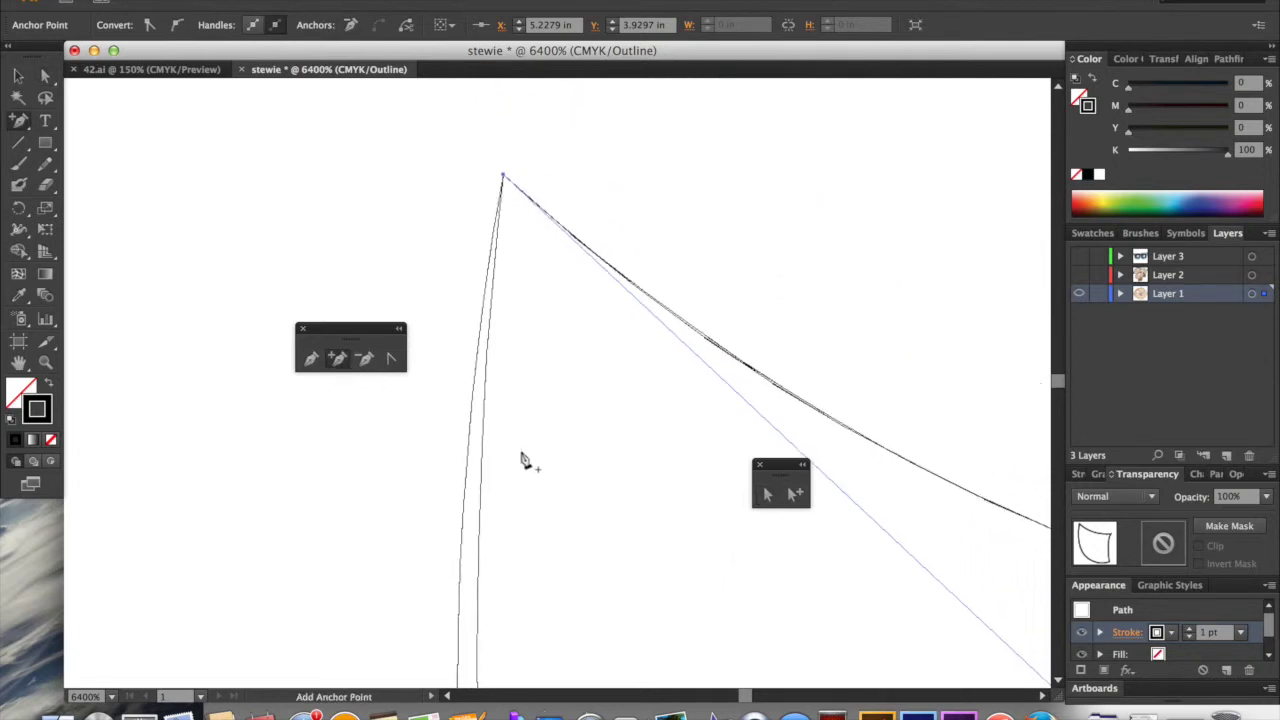
click(465, 490)
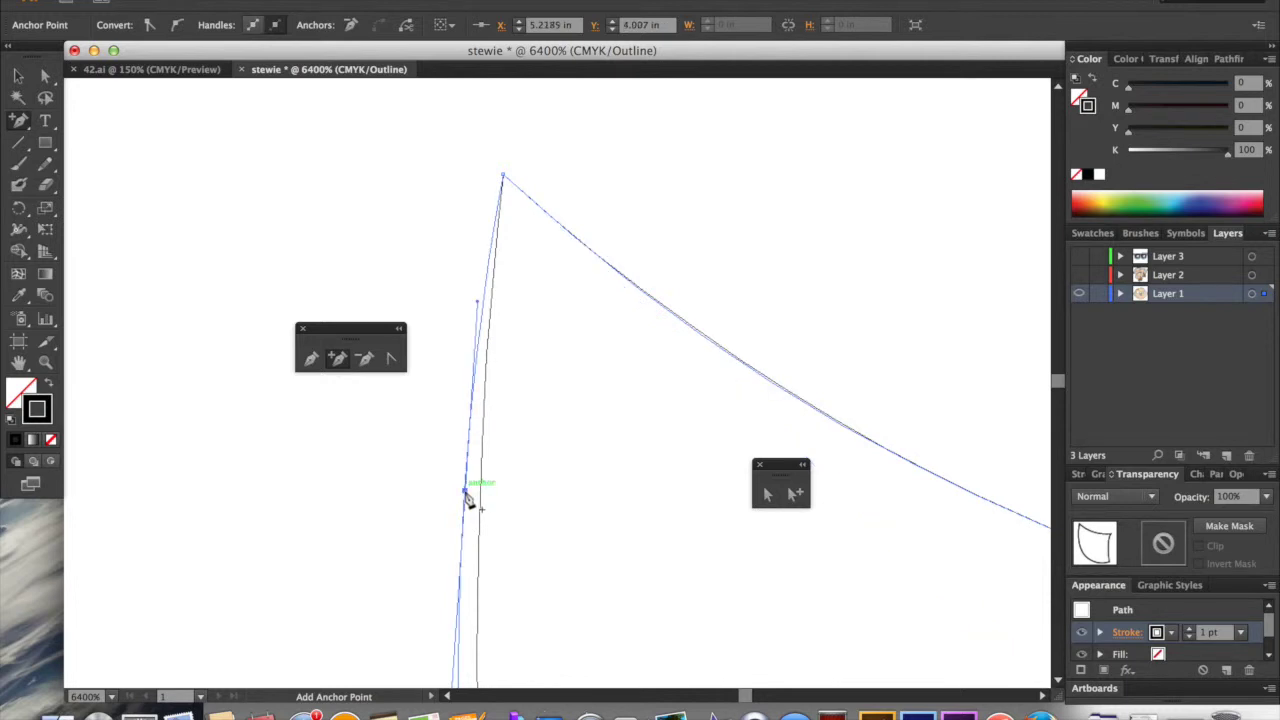
key(super+y)
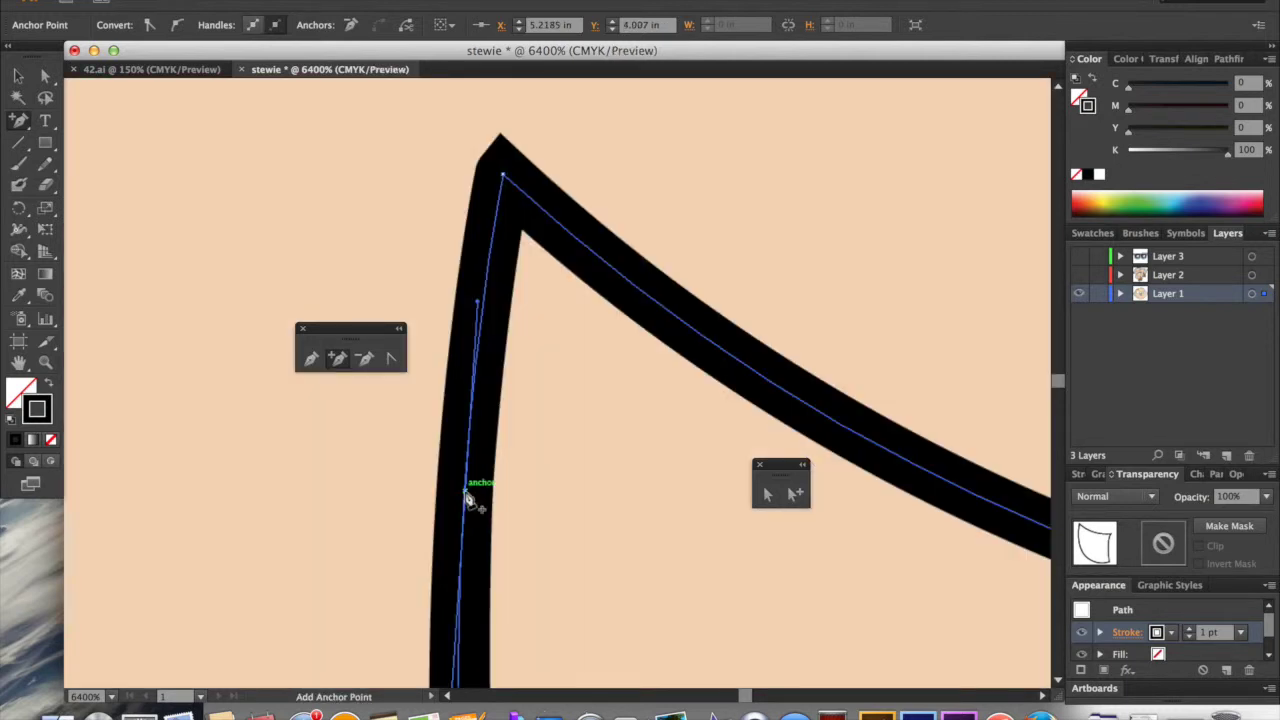
key(super)
scroll(488, 423, down, 3)
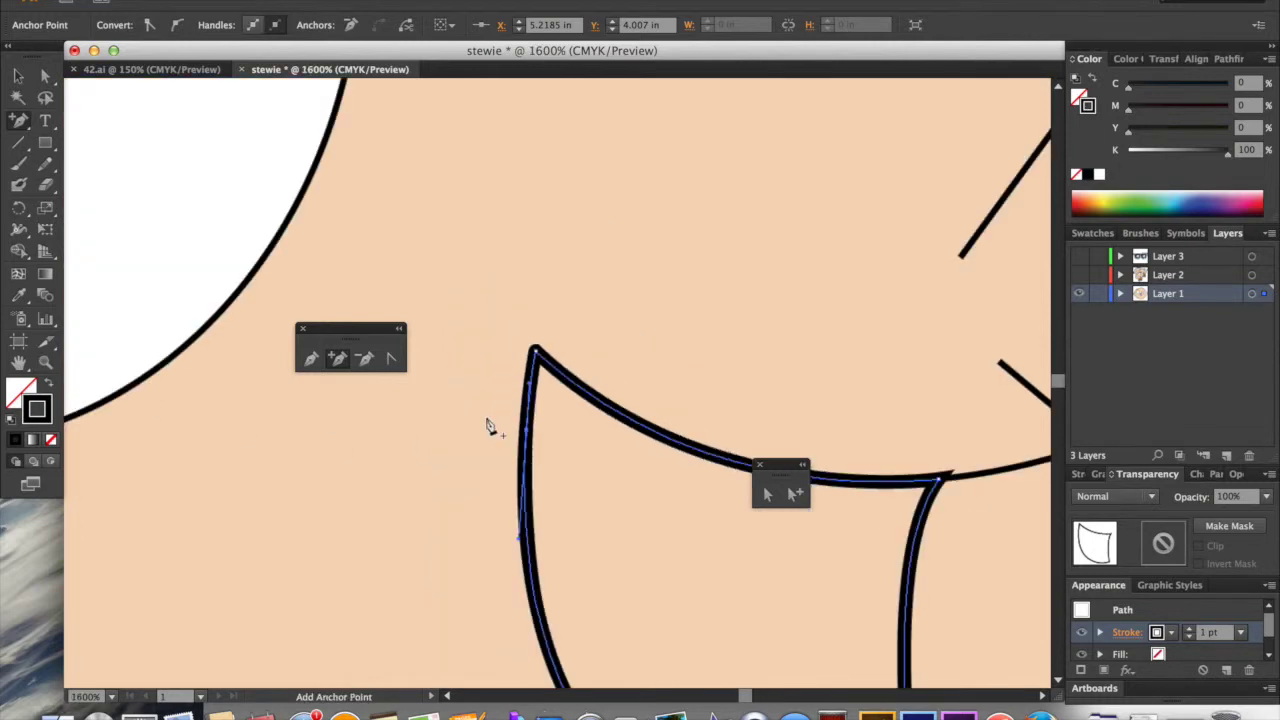
In Outline view, move the mouth shape's left-edge anchor to about X 5.22, Y 4.01 in and adjust its lower handle to the mouth line.
click(45, 75)
click(948, 281)
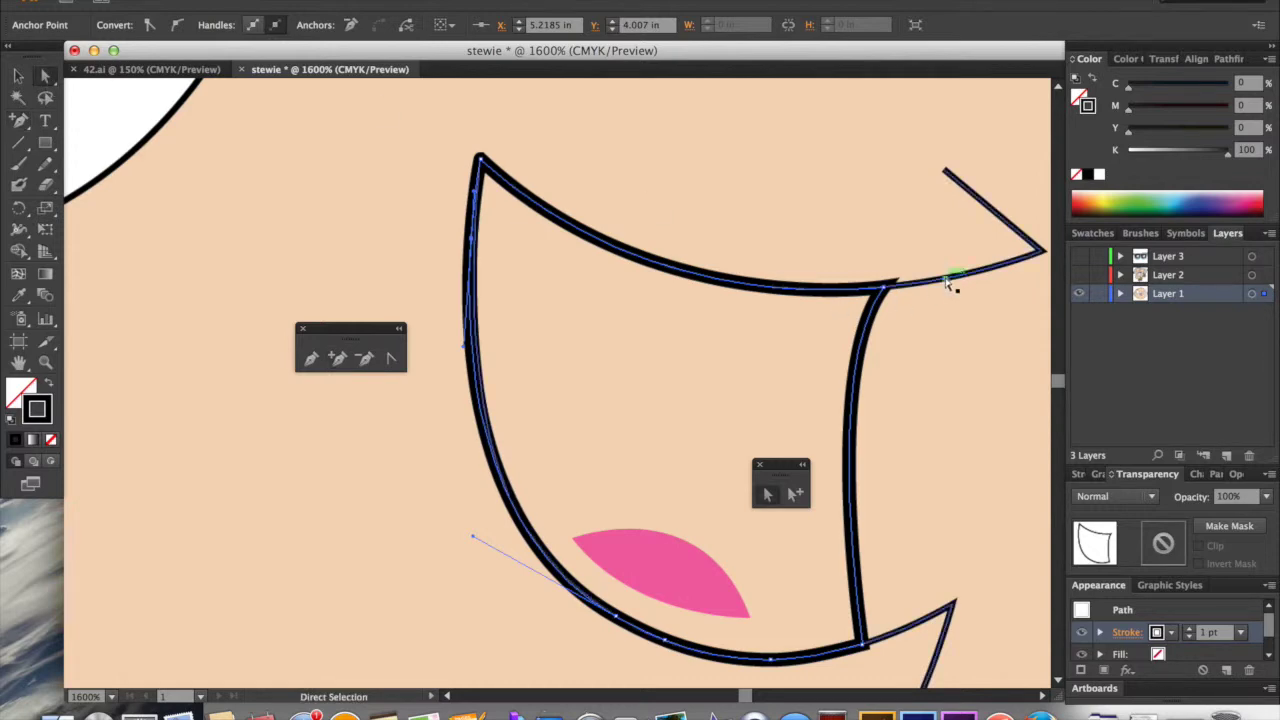
key(v)
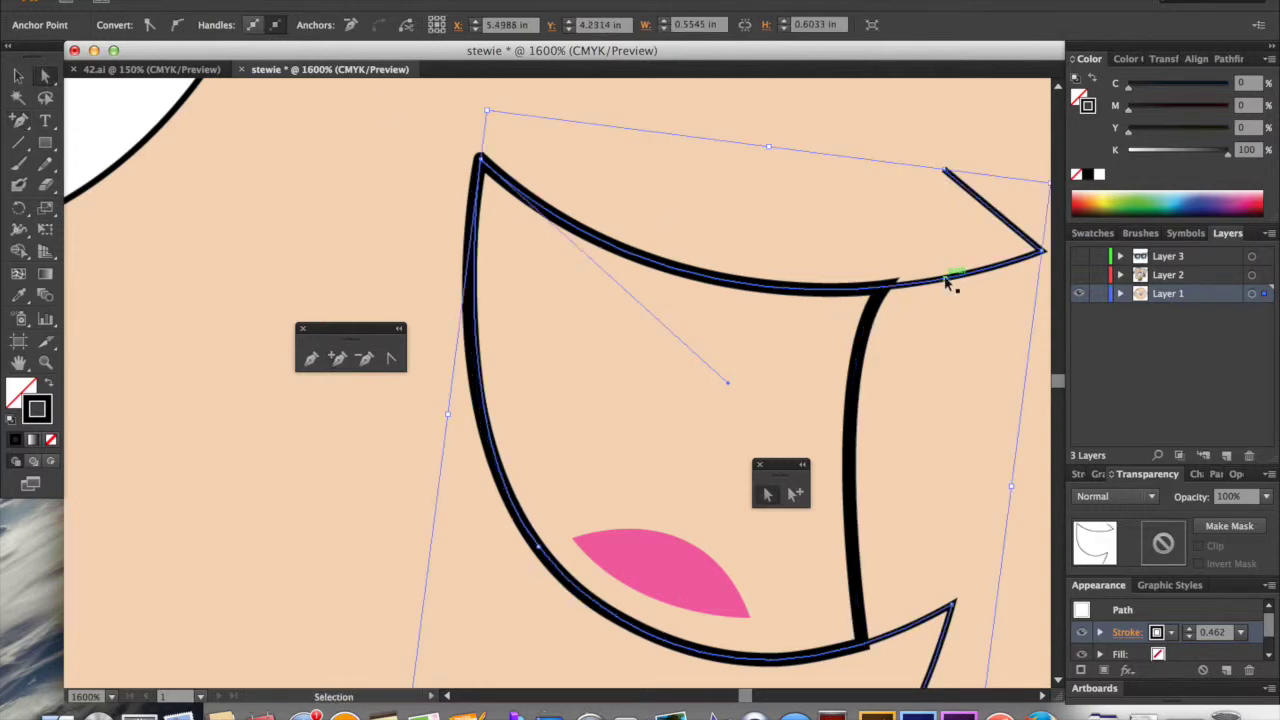
key(ctrl+y)
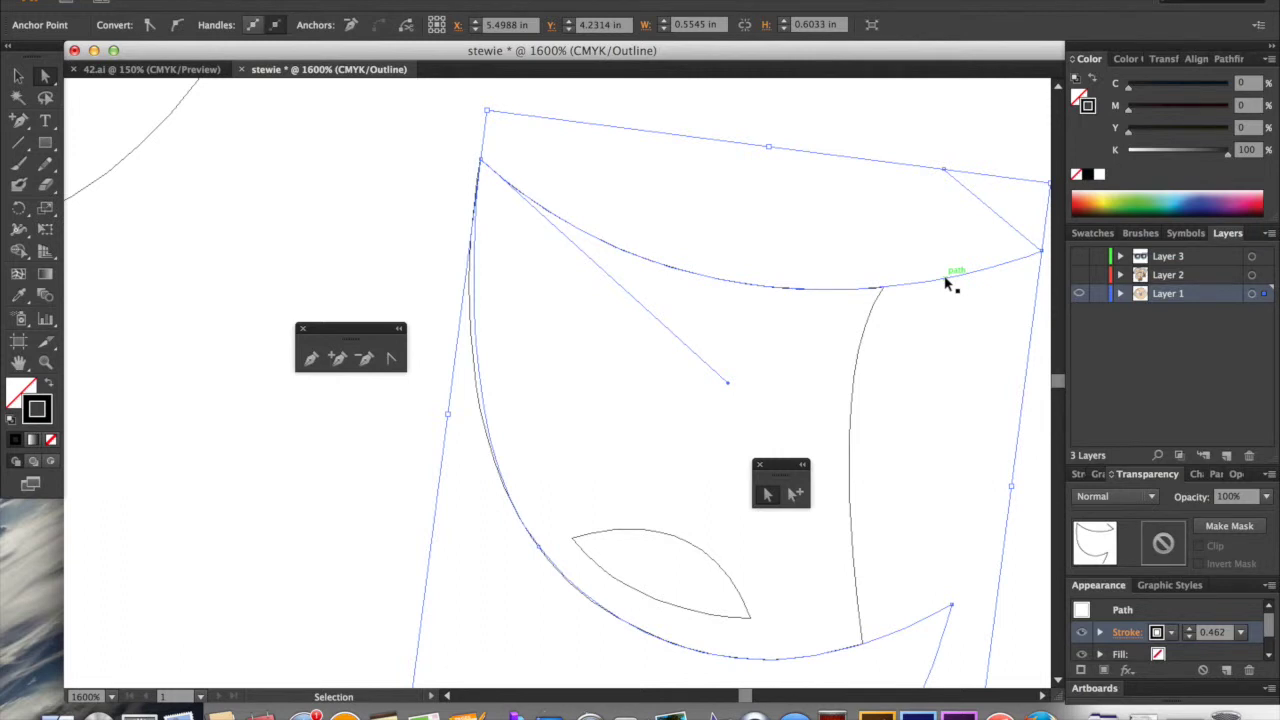
key(ctrl+equal)
key(a)
scroll(947, 284, up, 2)
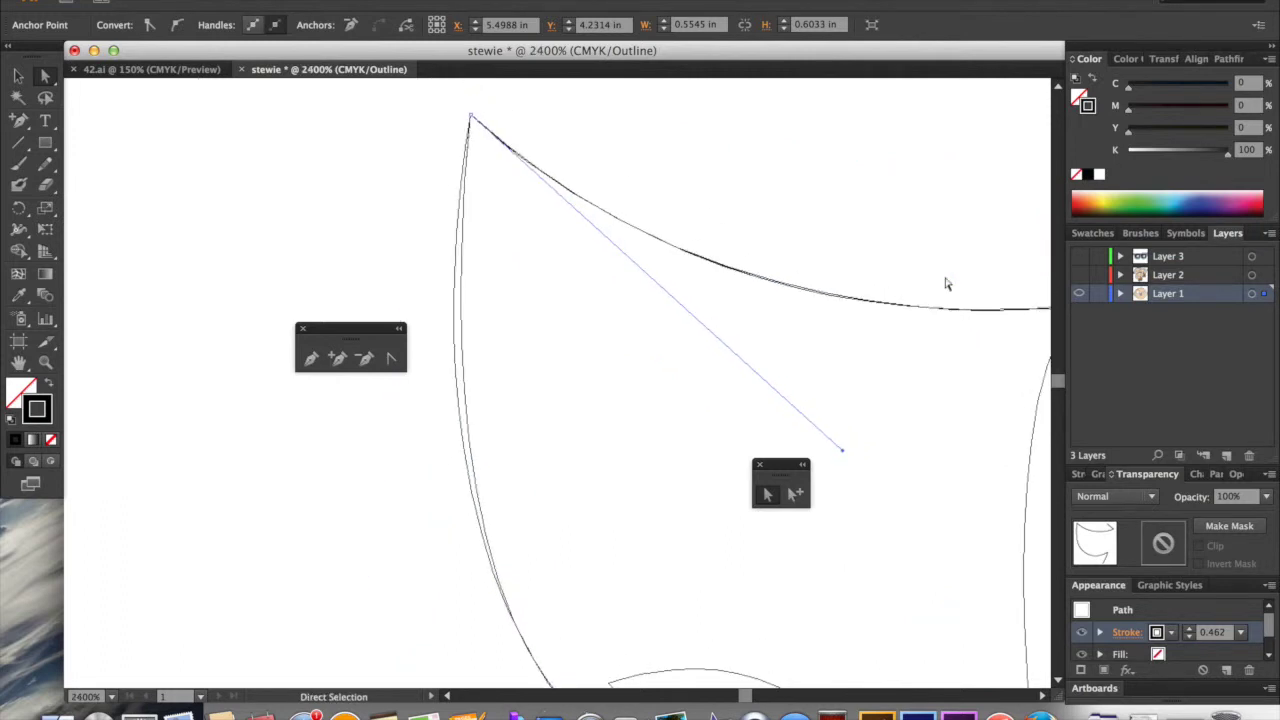
click(464, 356)
drag(464, 356, 451, 357)
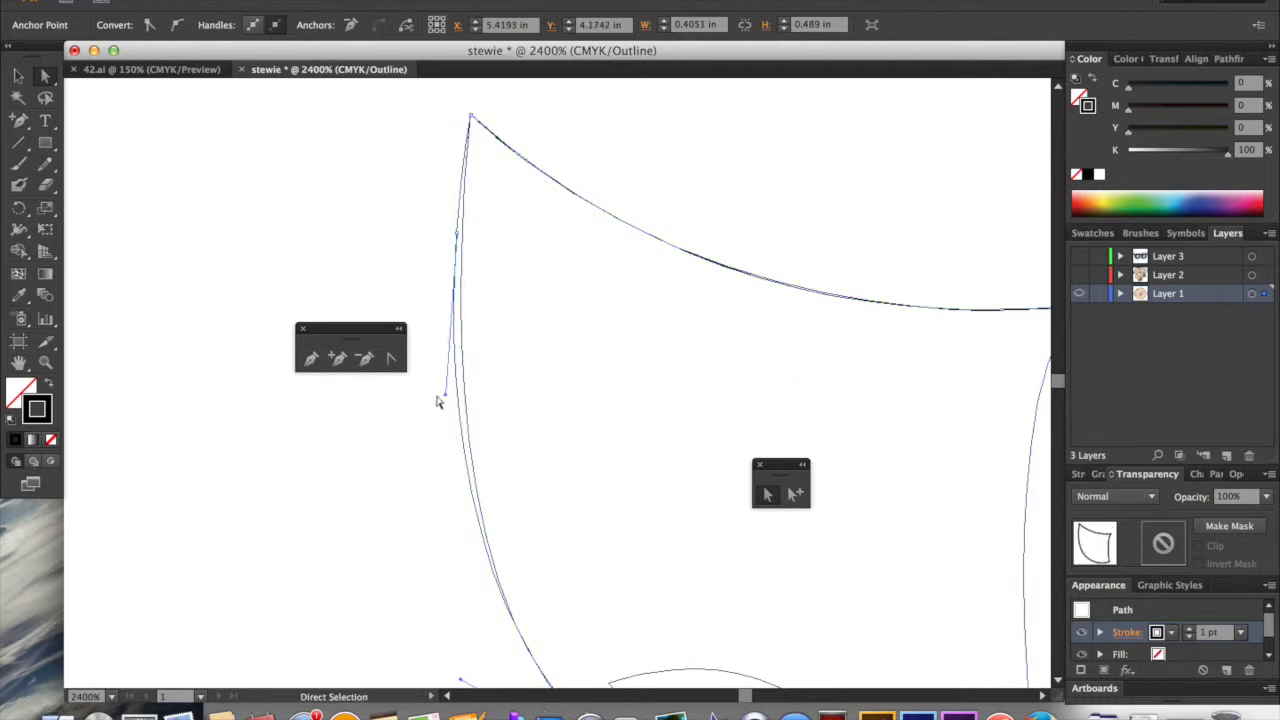
click(457, 236)
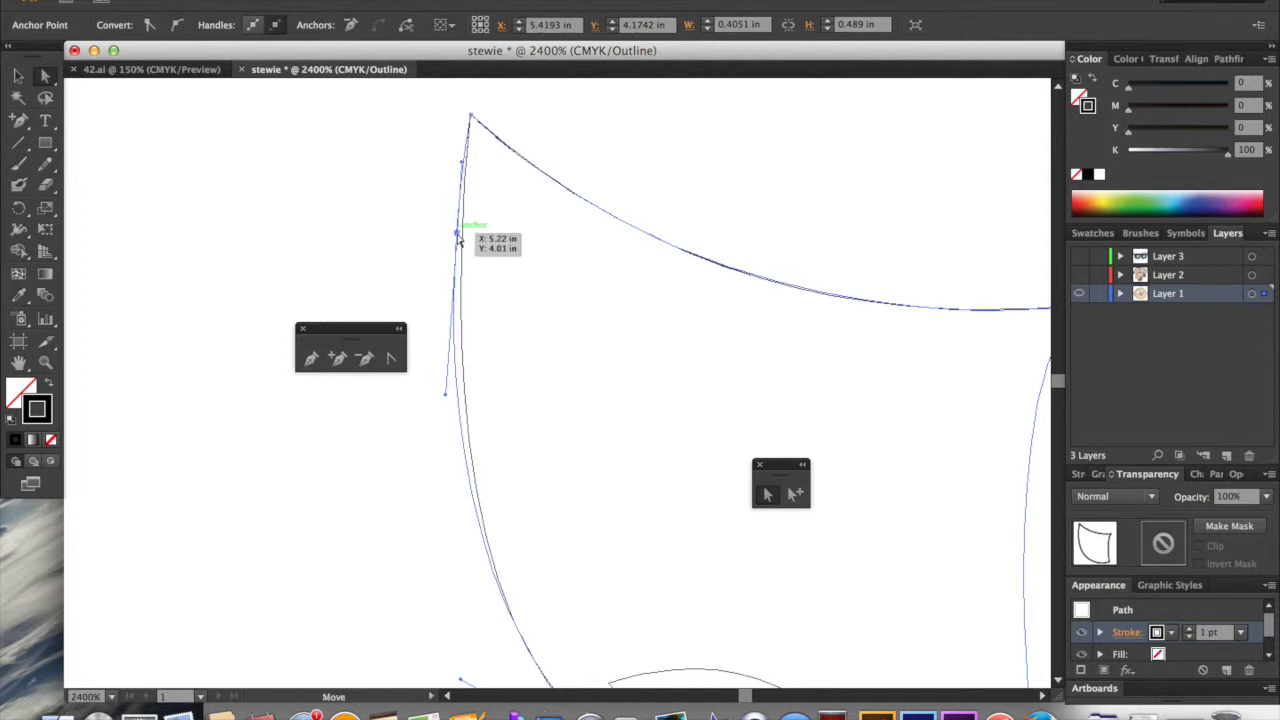
drag(457, 236, 462, 242)
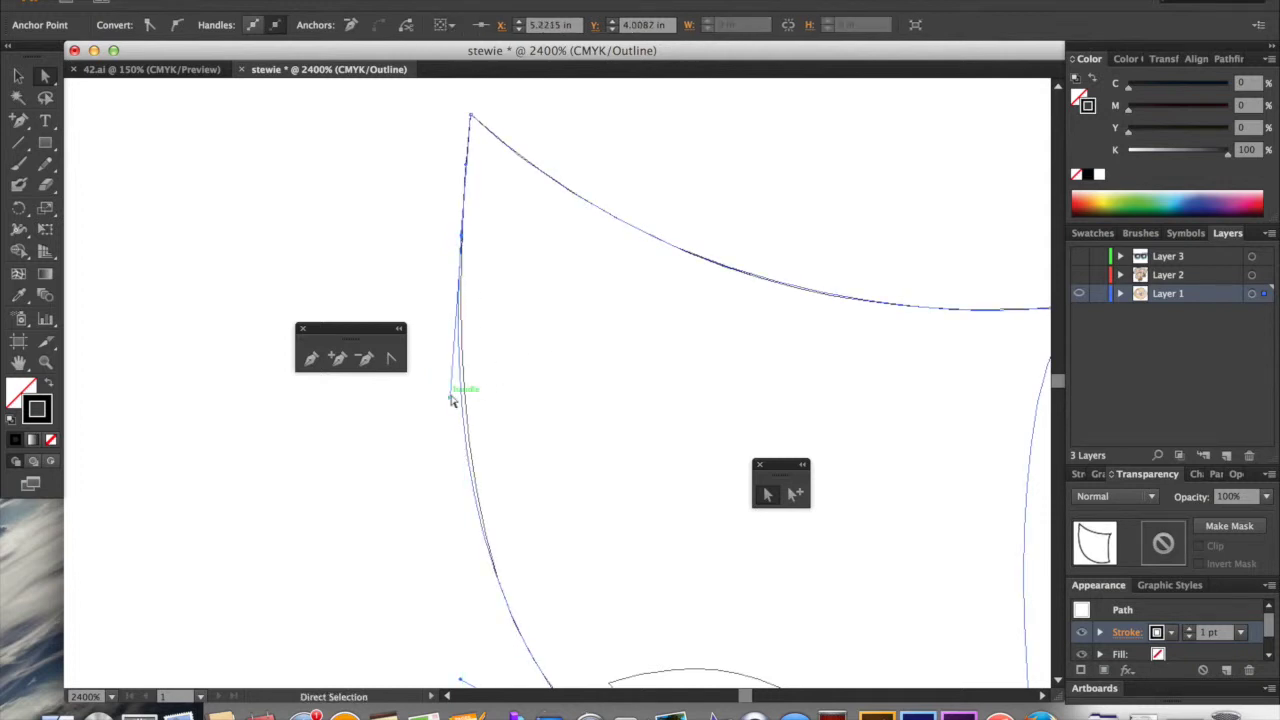
drag(450, 402, 463, 400)
Add an anchor to the mouth shape's lower-left curve at about X 5.32, Y 4.35 in.
scroll(449, 440, down, 4)
scroll(449, 443, down, 3)
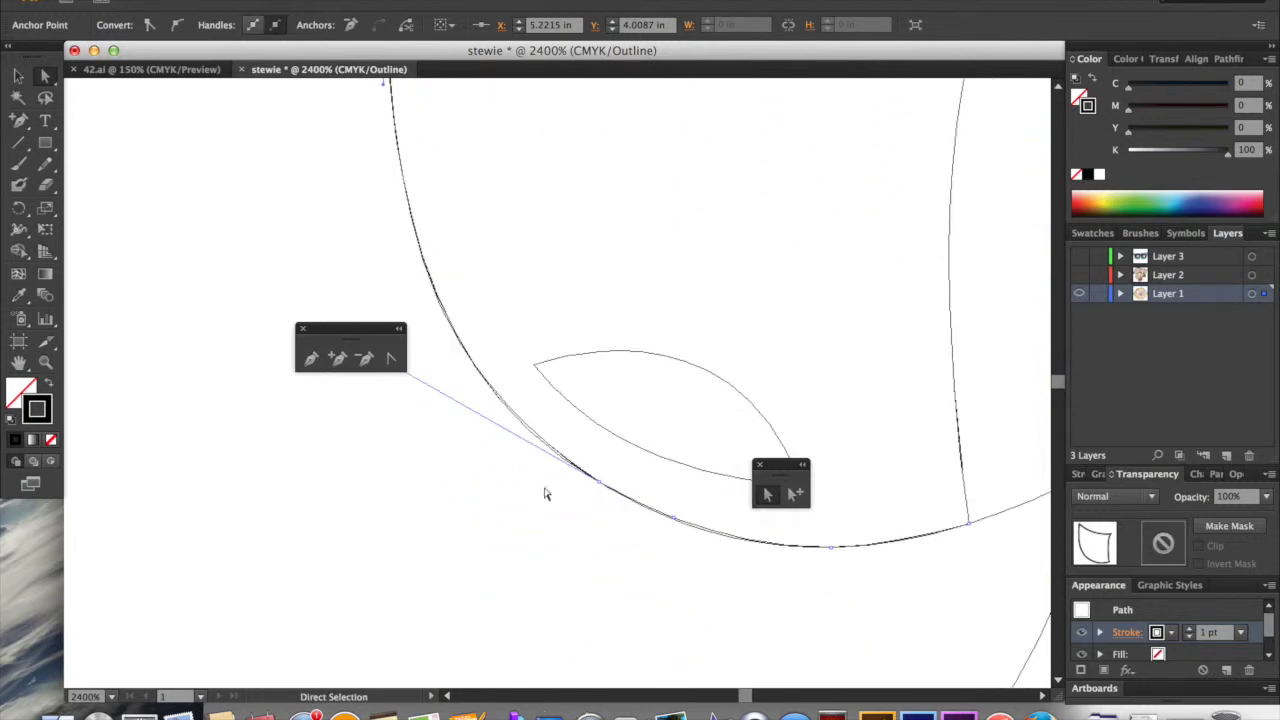
drag(437, 367, 436, 364)
click(337, 357)
click(591, 446)
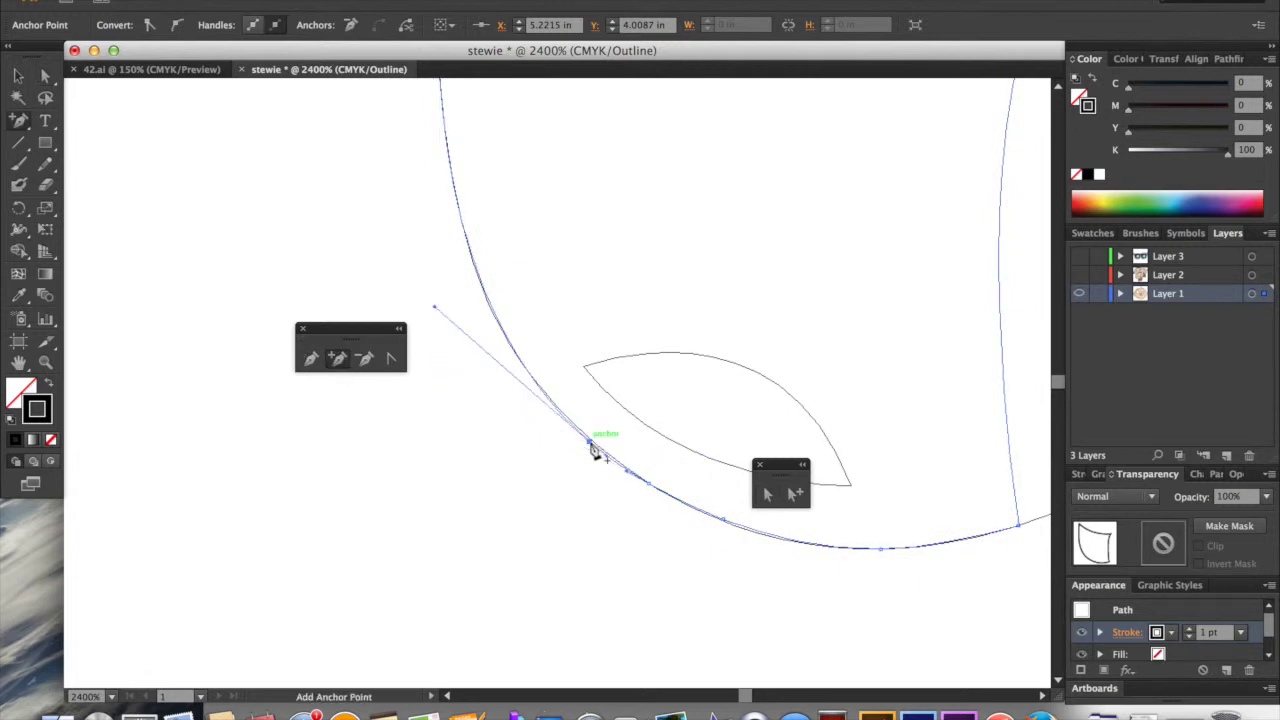
Try the new lower-left anchor at about X 5.31, Y 4.36 in, check it in Preview, and undo the move.
key(super)
key(super+equal)
key(super+equal)
key(super)
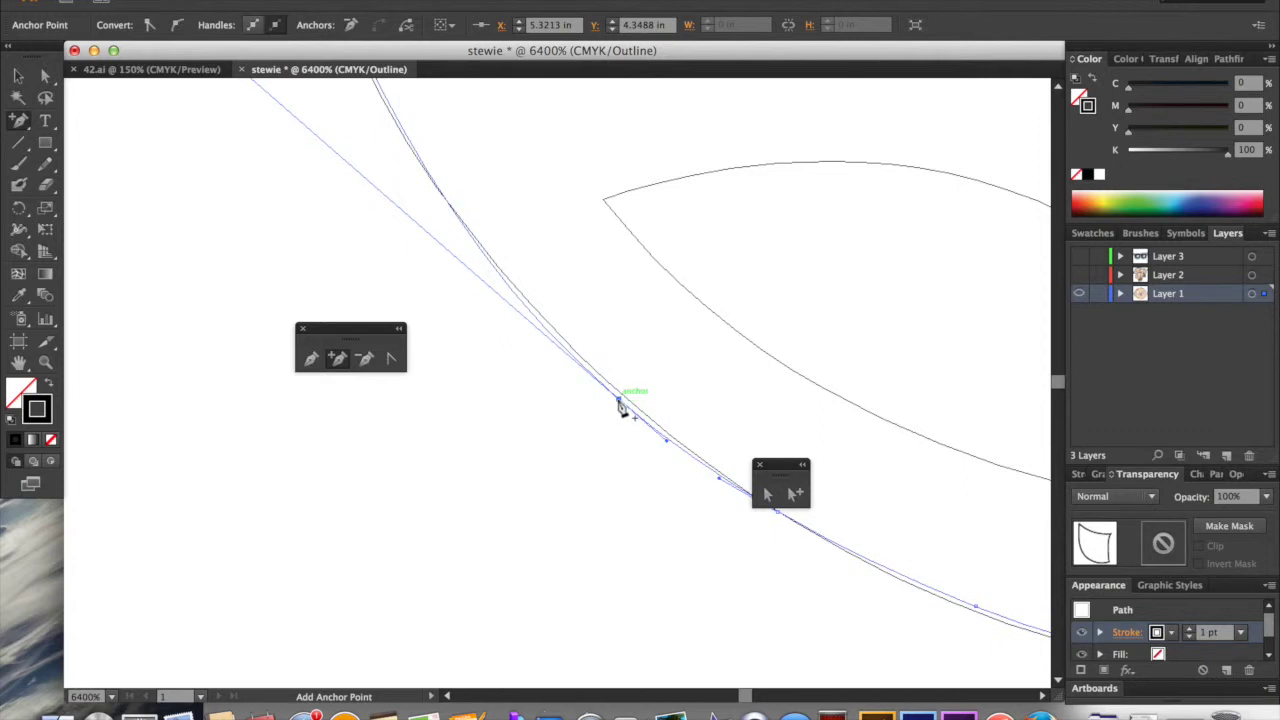
key(super)
click(620, 404)
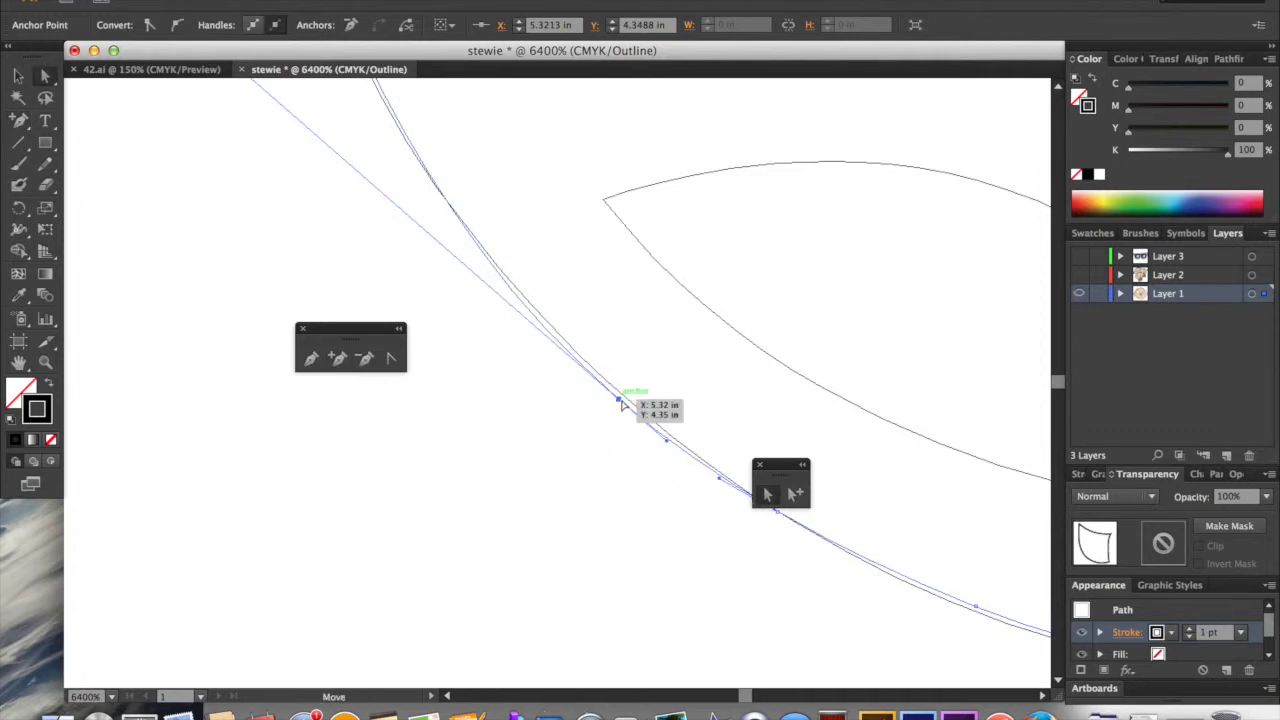
click(622, 403)
mouse_move(624, 402)
mouse_down()
mouse_move(634, 397)
mouse_move(624, 403)
mouse_up()
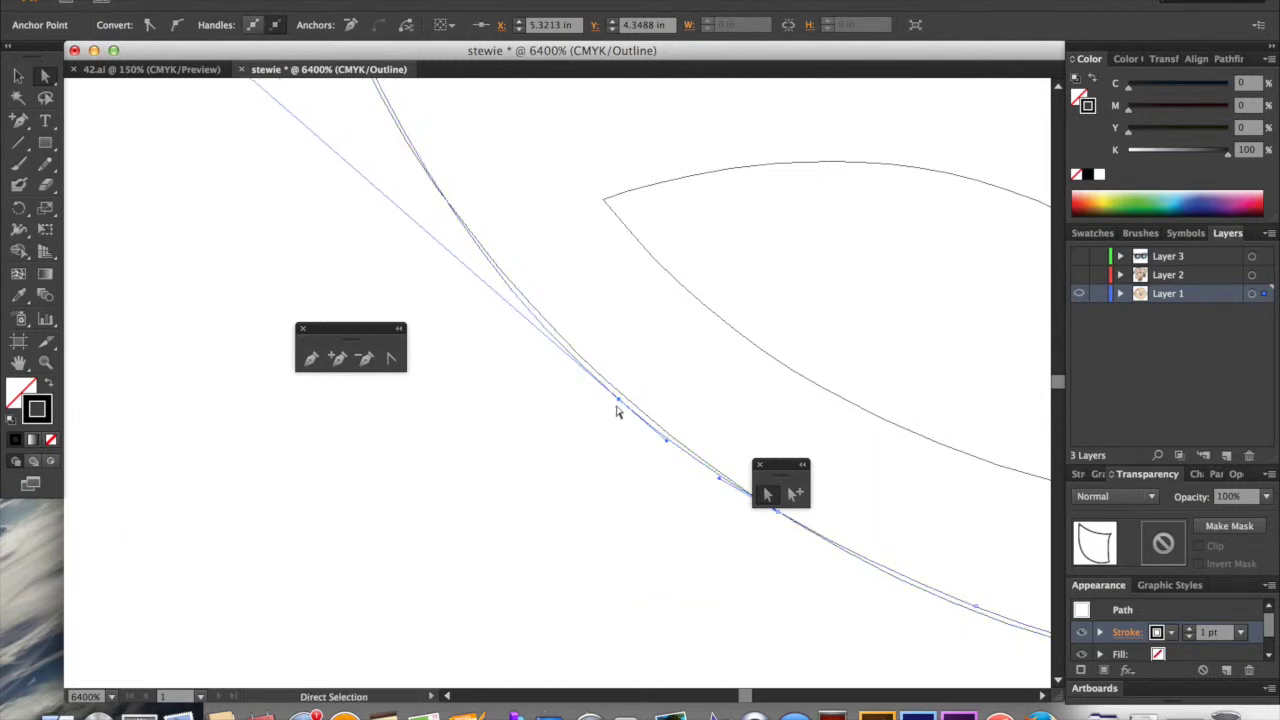
drag(623, 403, 588, 435)
key(super+y)
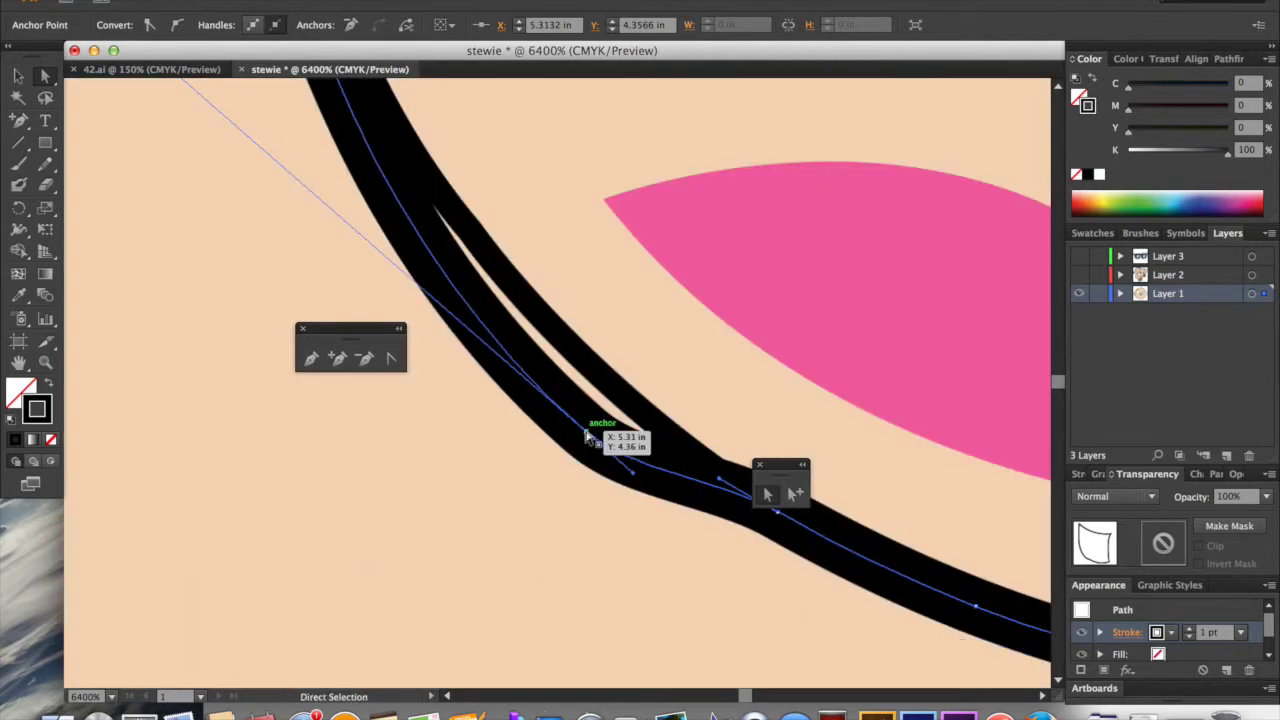
key(super+minus)
key(super+minus)
key(super+minus)
key(super+minus)
key(super+minus)
key(super+minus)
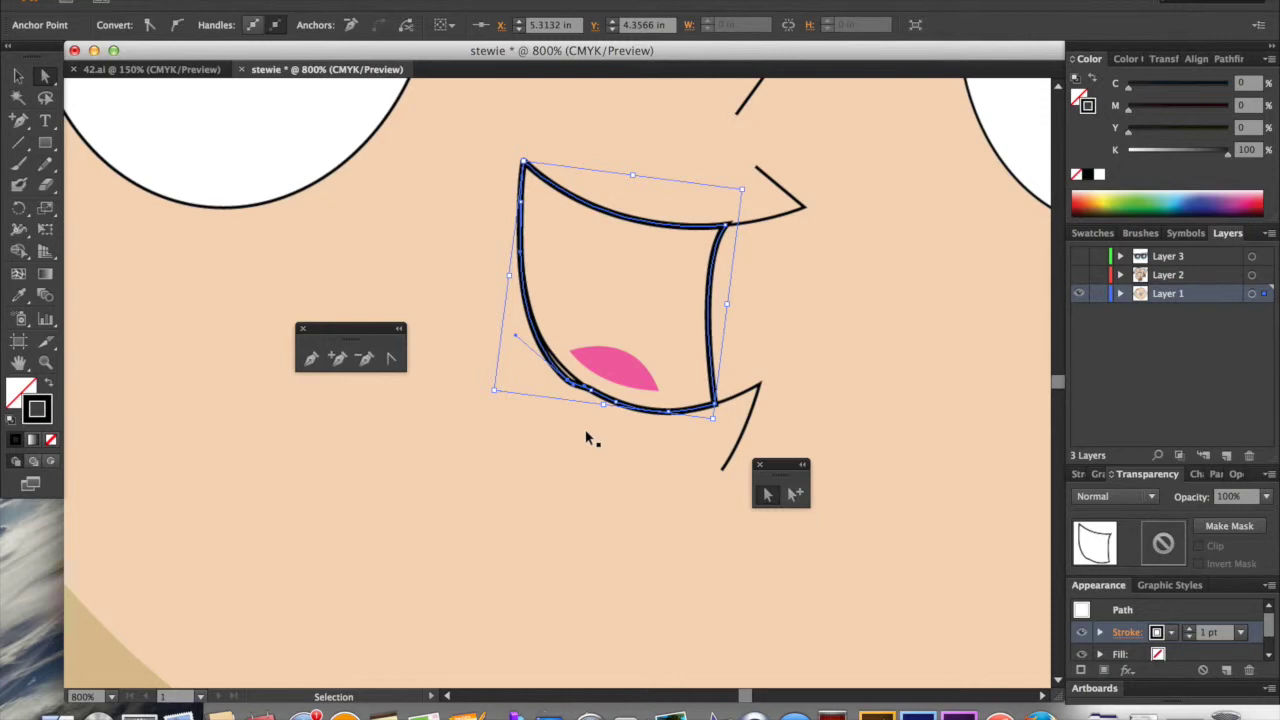
key(super+z)
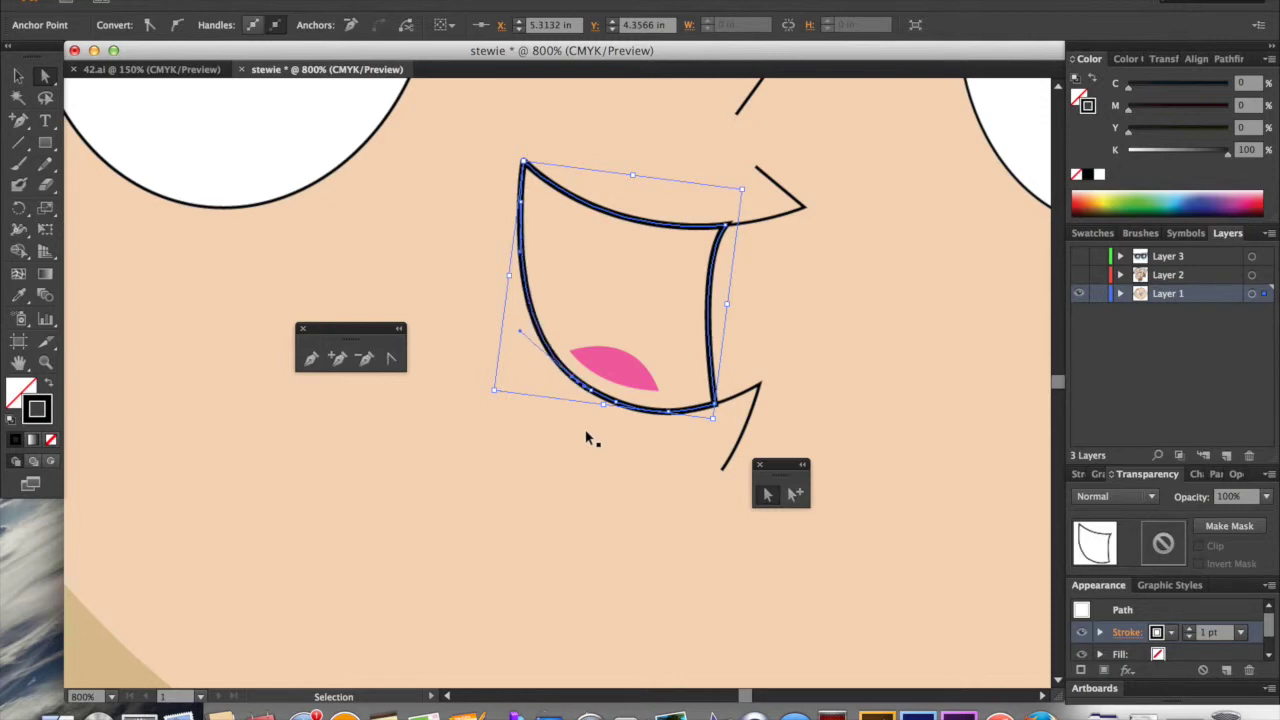
In Outline view, try nudging the lower-left anchor to about X 5.323, Y 4.348 in and undo it after checking the left edge.
key(super+equal)
key(super+equal)
key(super+equal)
key(super+equal)
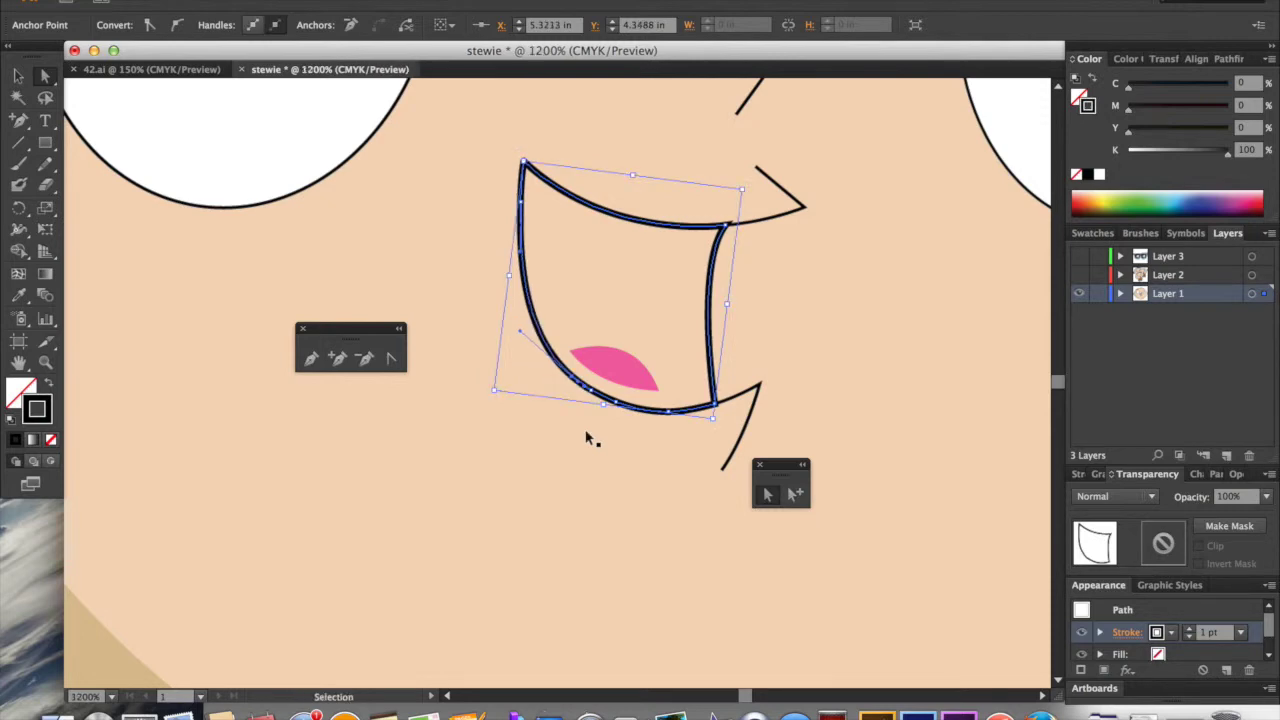
key(super+equal)
key(super+y)
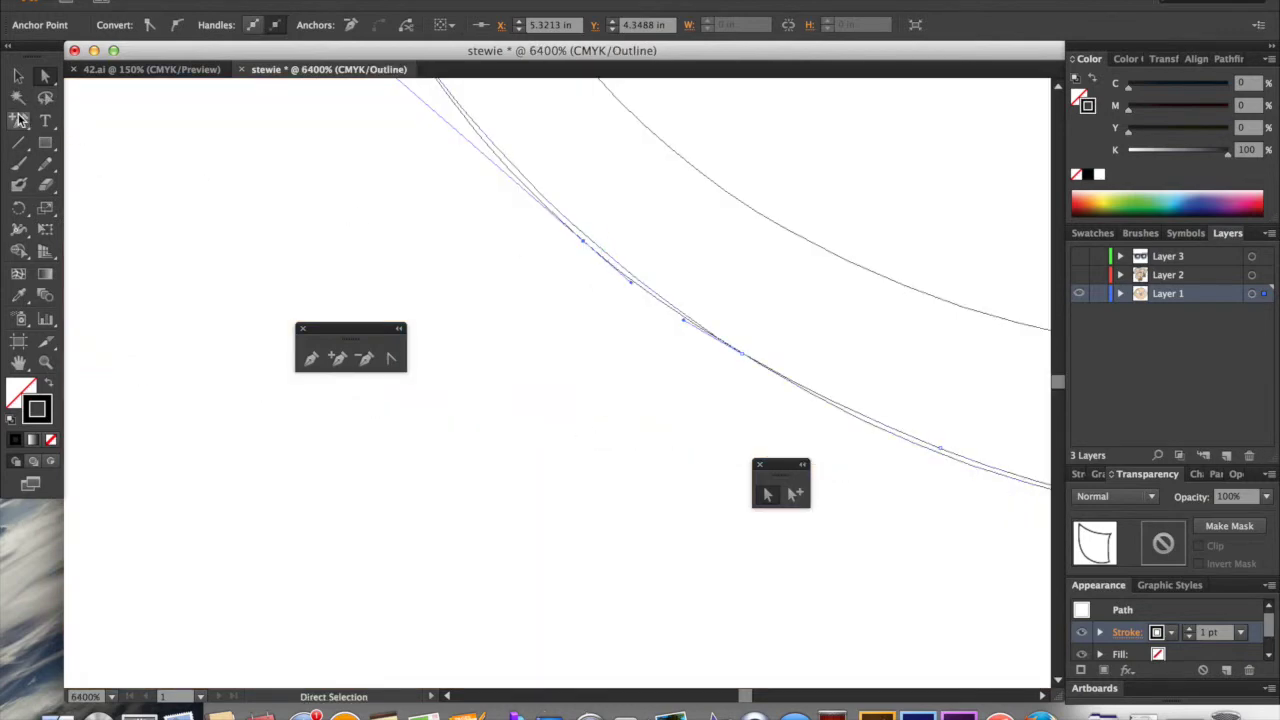
click(585, 248)
drag(585, 248, 591, 242)
scroll(591, 250, up, 5)
scroll(590, 256, up, 5)
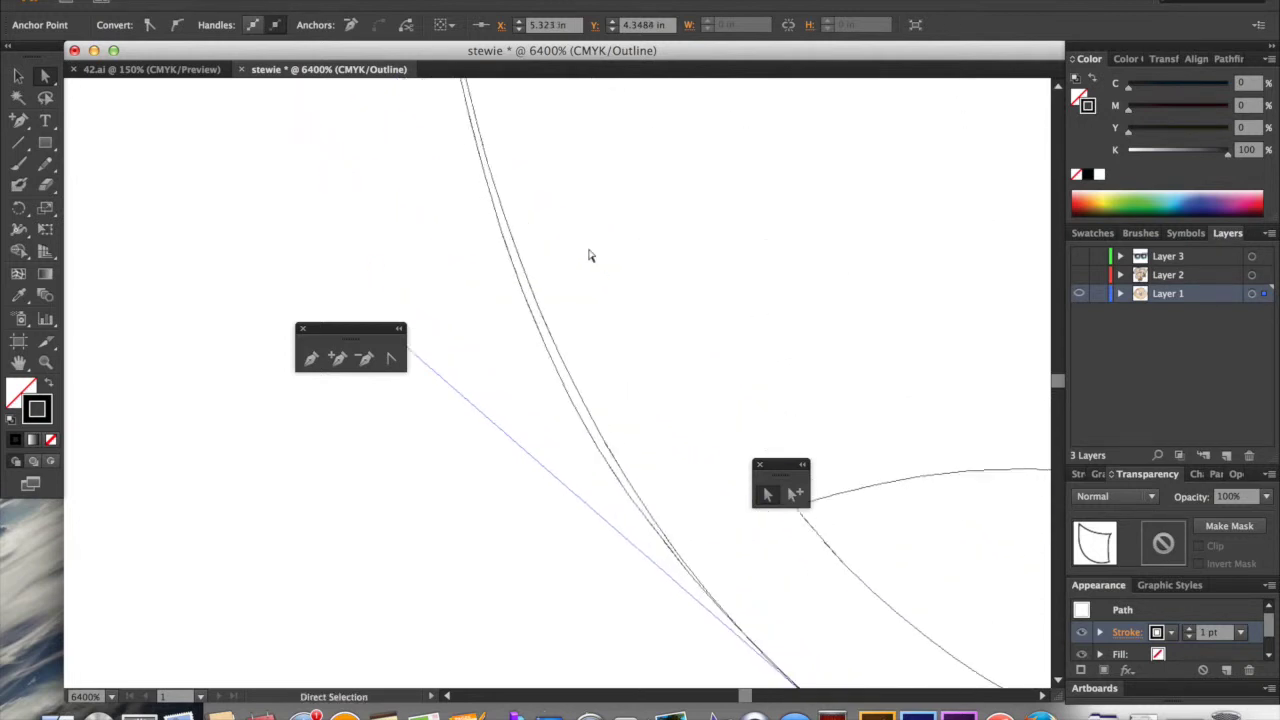
key(ctrl+z)
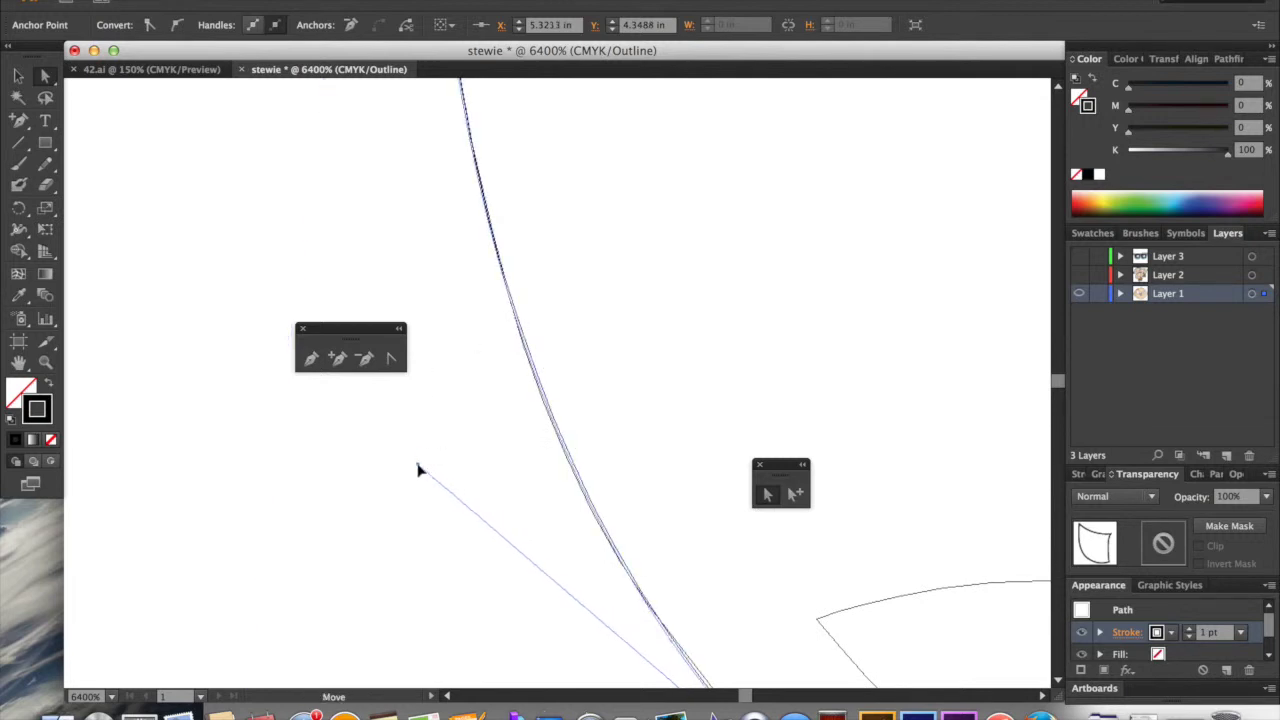
Move the lower-left anchor to X 5.3231, Y 4.3485 in and adjust its upper handle so the left edge follows the mouth line.
scroll(537, 480, down, 3)
scroll(535, 481, up, 10)
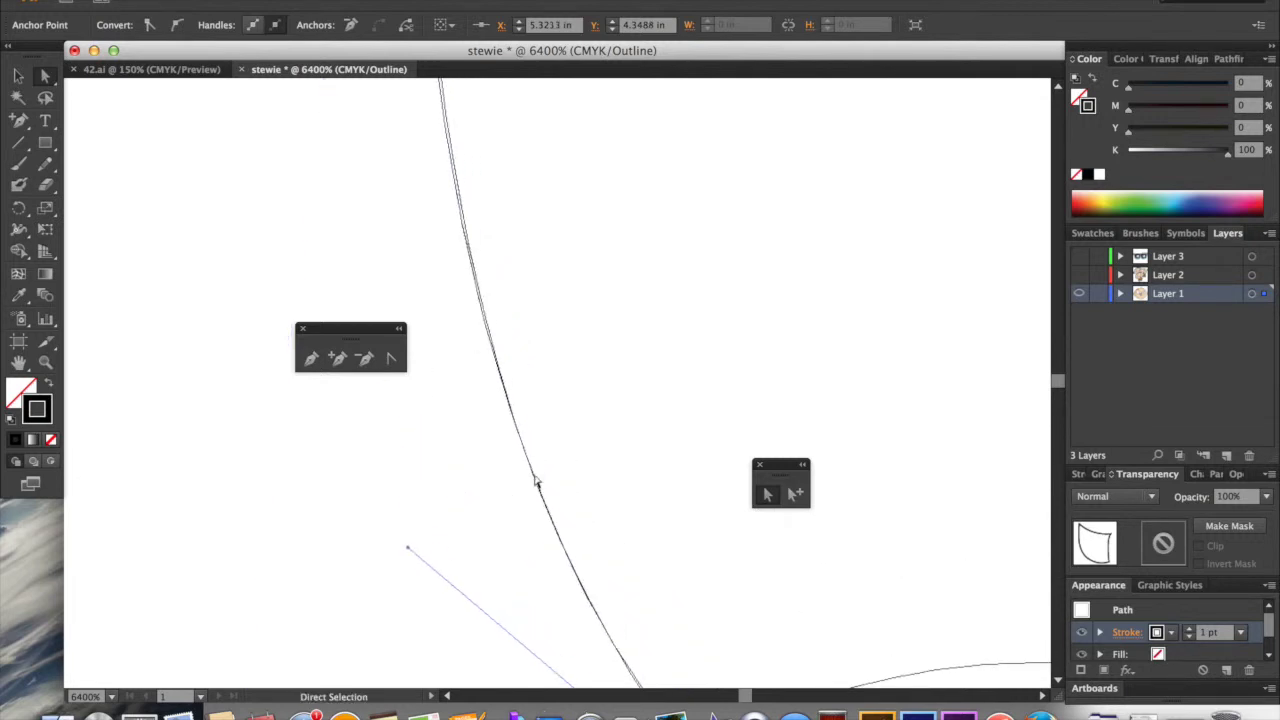
drag(466, 284, 470, 288)
scroll(451, 420, down, 15)
scroll(451, 420, down, 10)
scroll(451, 420, right, 6)
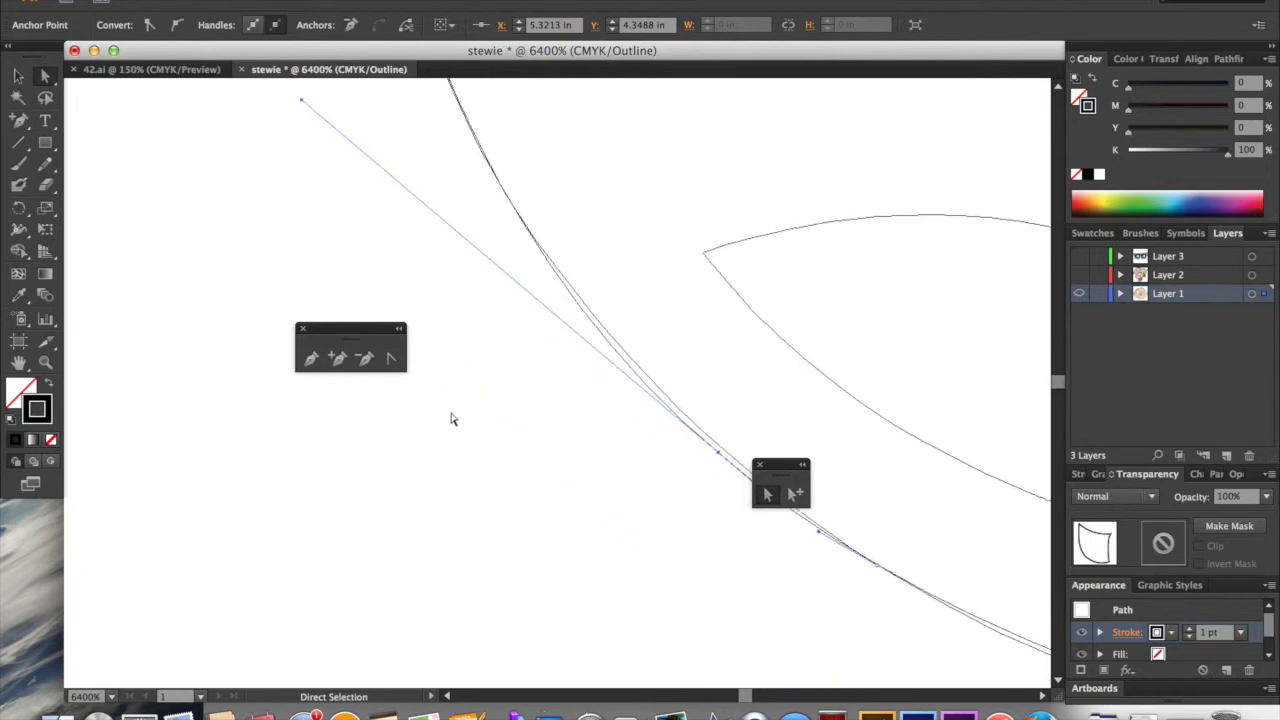
drag(583, 315, 591, 320)
scroll(591, 320, up, 10)
scroll(591, 320, left, 2)
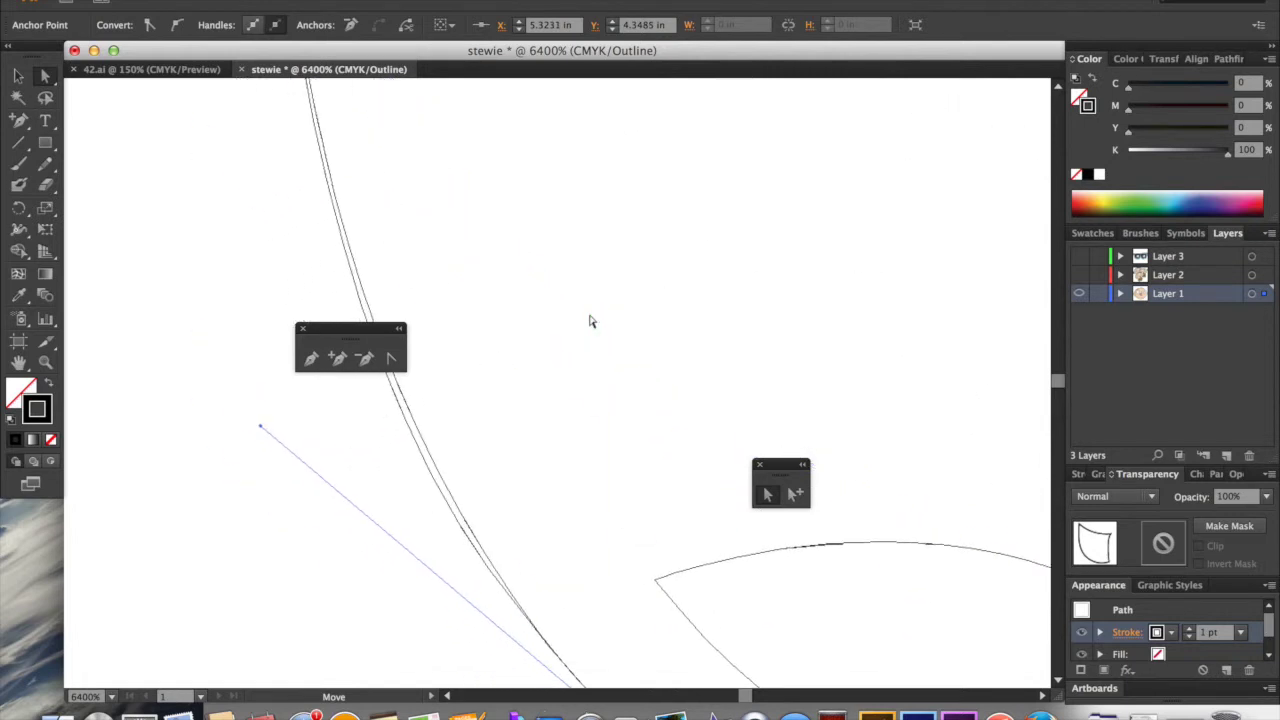
drag(261, 426, 252, 432)
Move the mouth shape's bottom-edge anchor below the tongue to about X 5.41, Y 4.40 in to match the mouth line.
scroll(307, 458, down, 2)
scroll(307, 458, right, 1)
scroll(307, 458, right, 5)
scroll(307, 458, up, 1)
scroll(307, 458, down, 6)
scroll(308, 455, down, 4)
scroll(308, 455, right, 5)
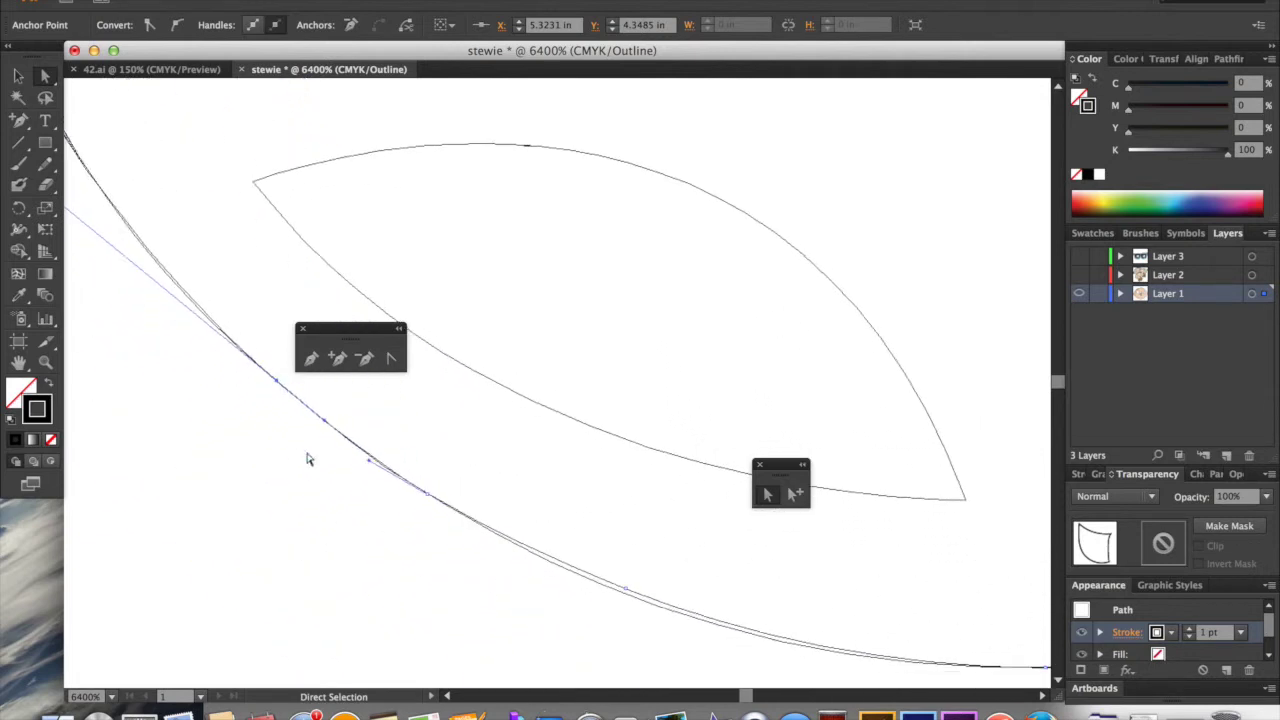
drag(450, 484, 443, 488)
scroll(443, 537, right, 4)
scroll(443, 537, down, 2)
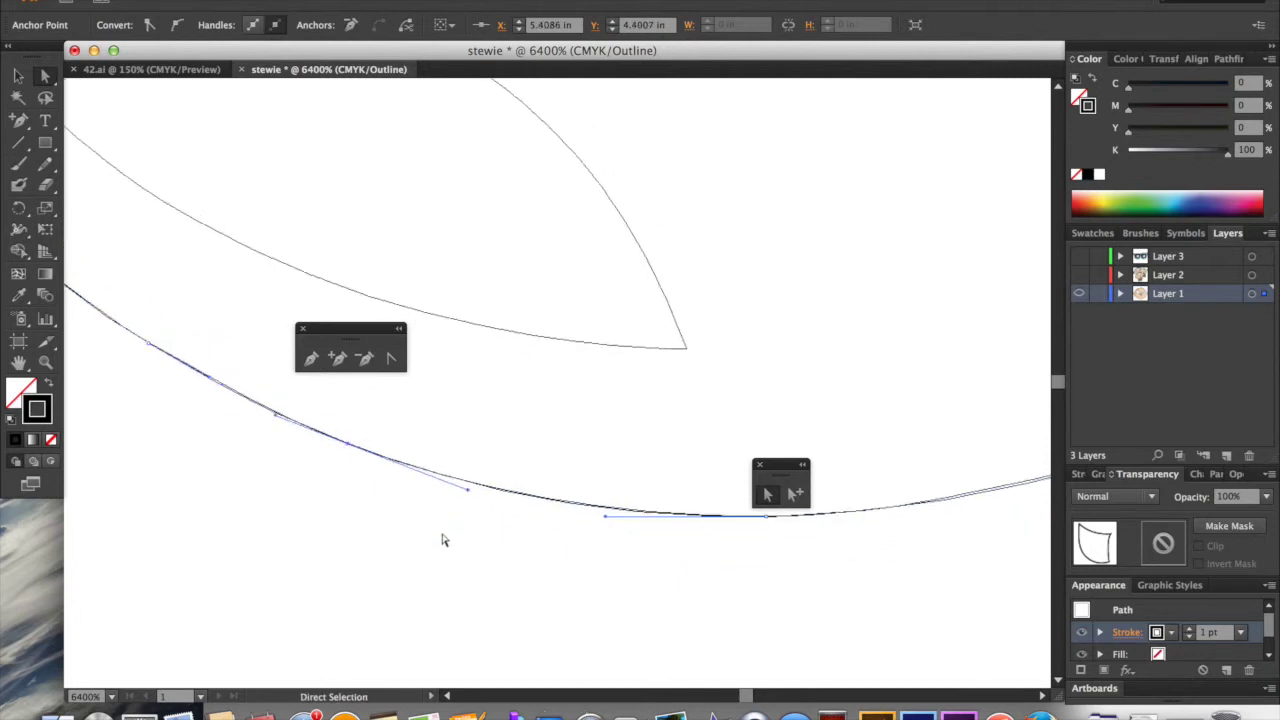
Check the mouth shape's edge from the lower-right to the upper-left corner, select the shape, and return to Preview.
scroll(444, 540, right, 4)
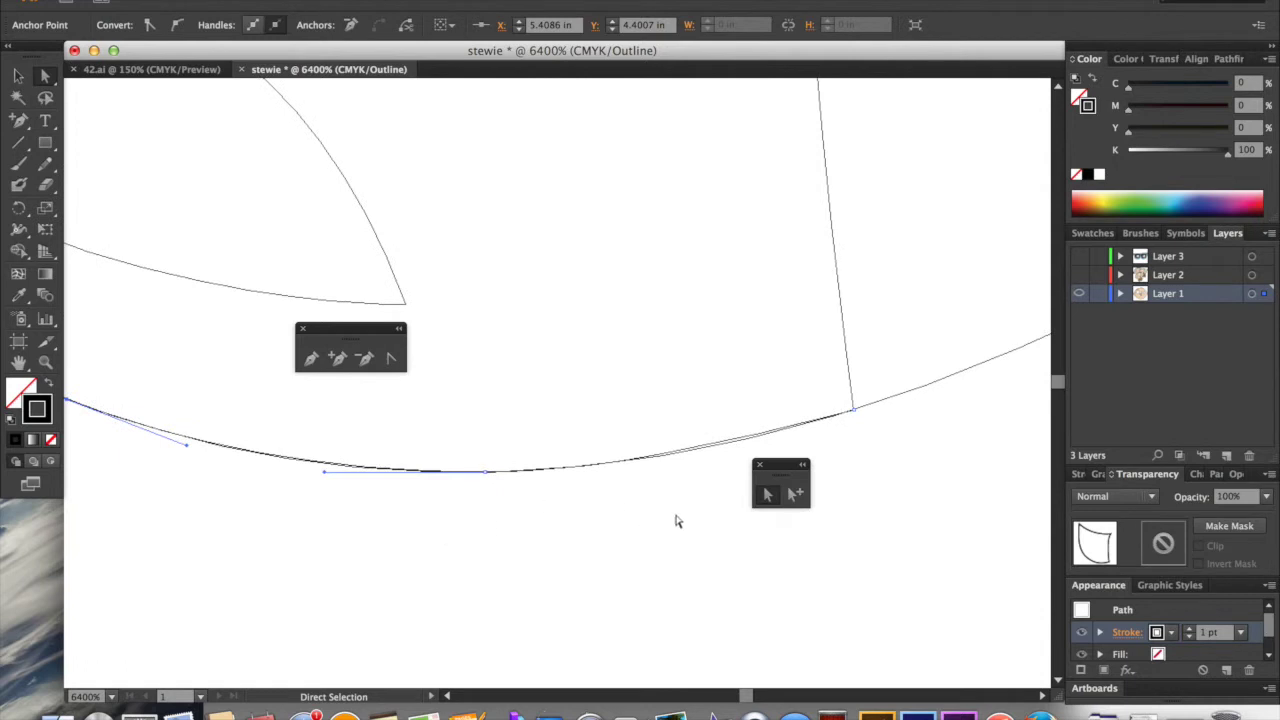
click(862, 418)
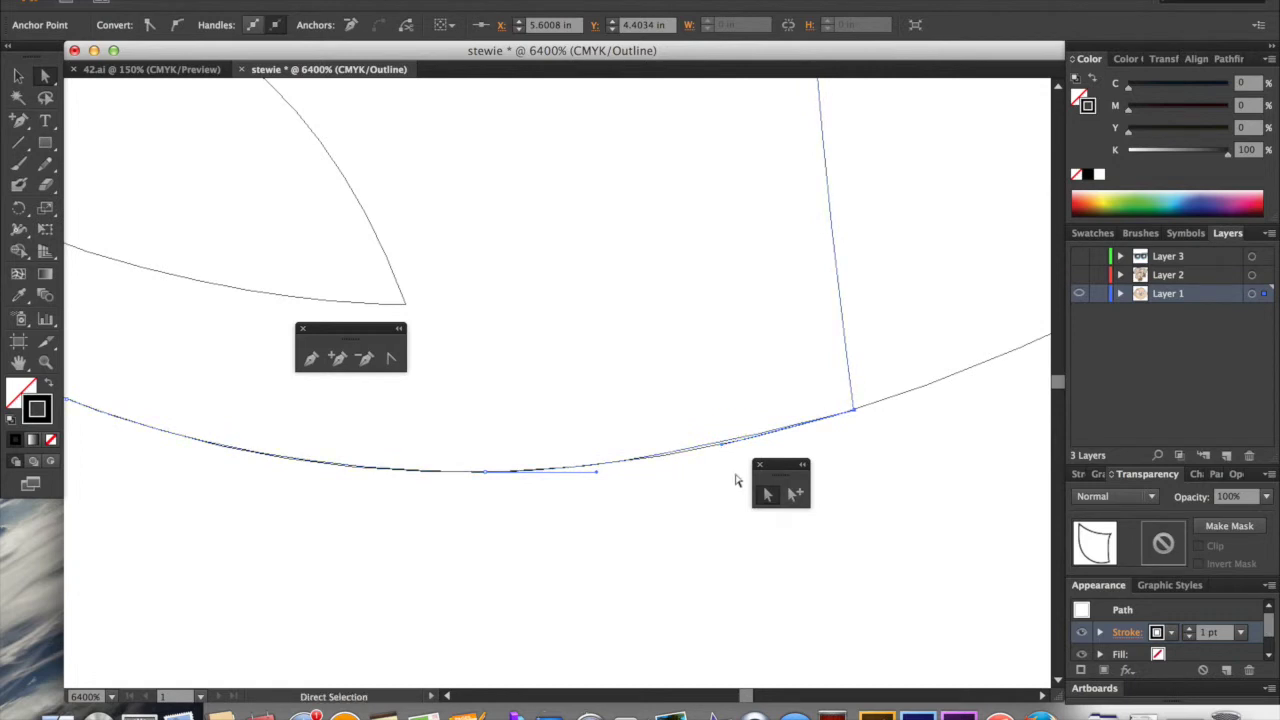
click(735, 484)
scroll(735, 484, left, 10)
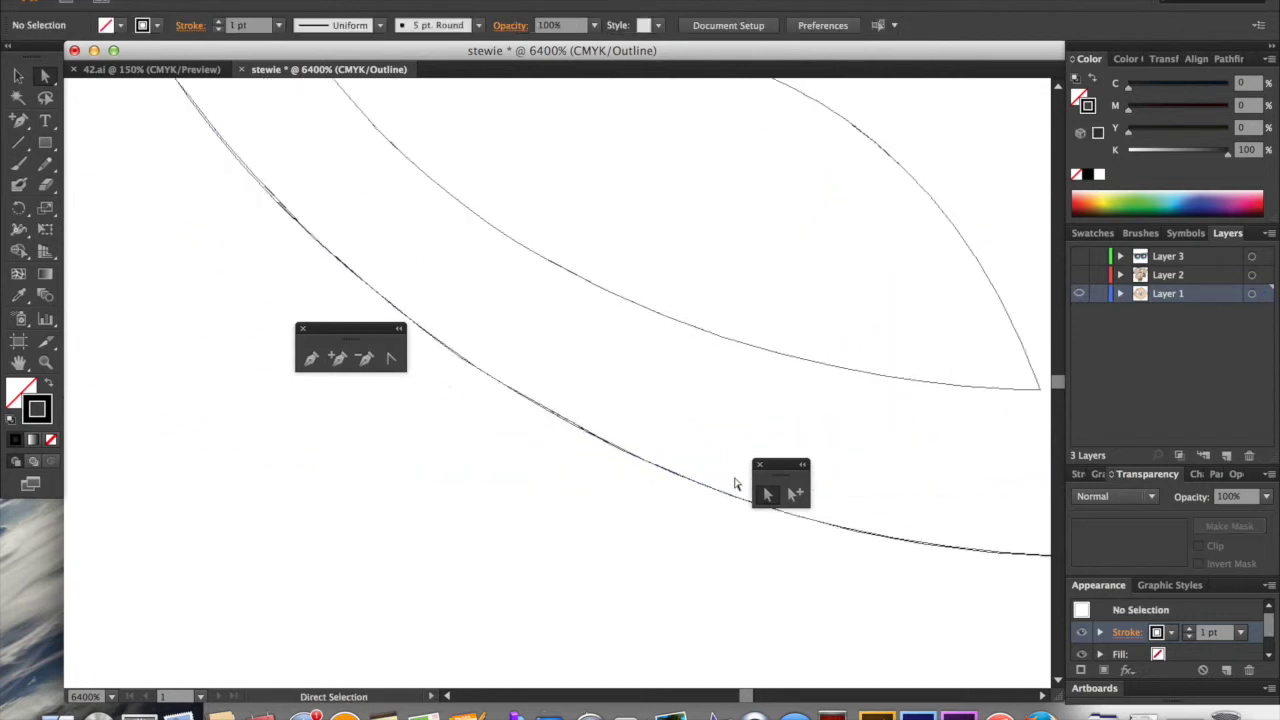
scroll(735, 484, up, 10)
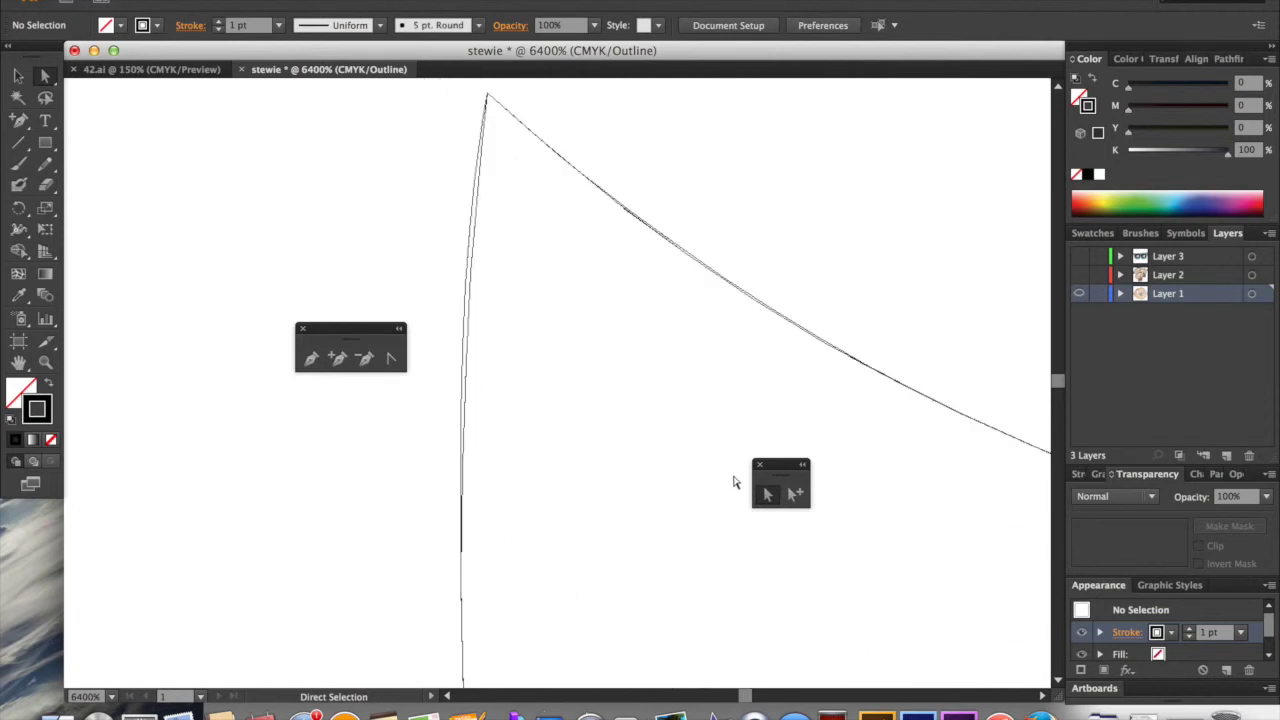
click(478, 226)
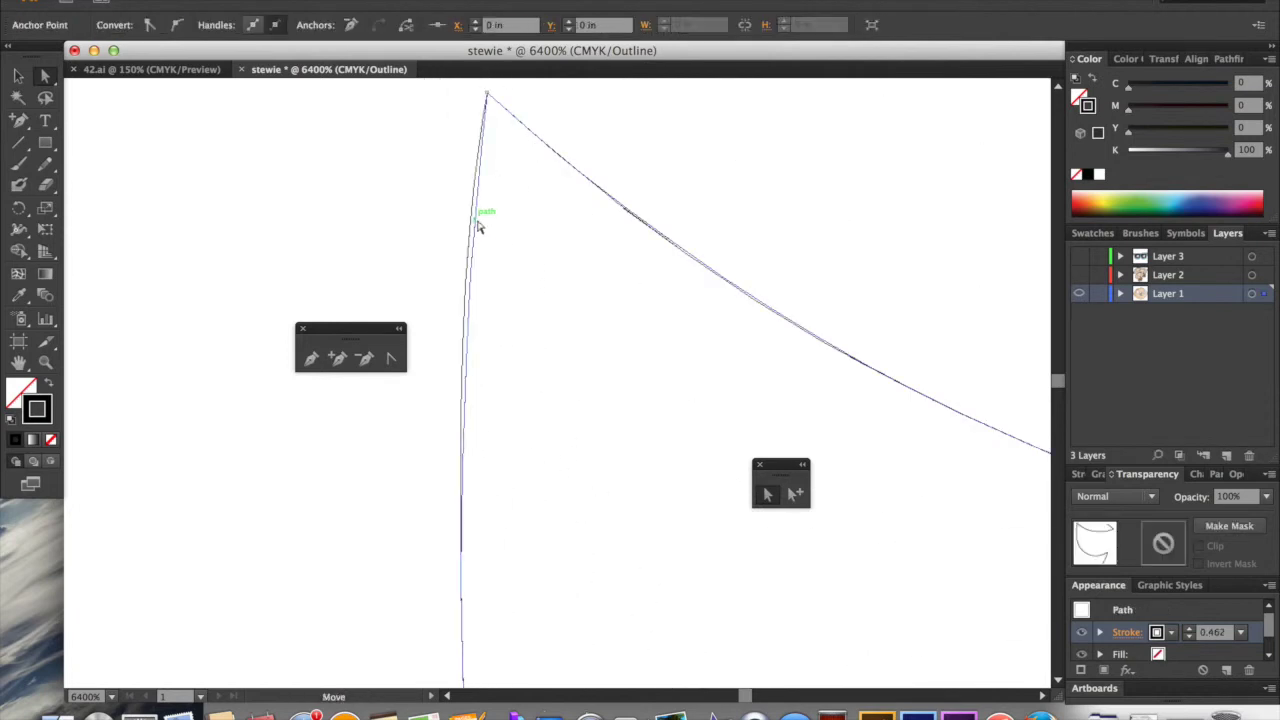
drag(467, 258, 470, 258)
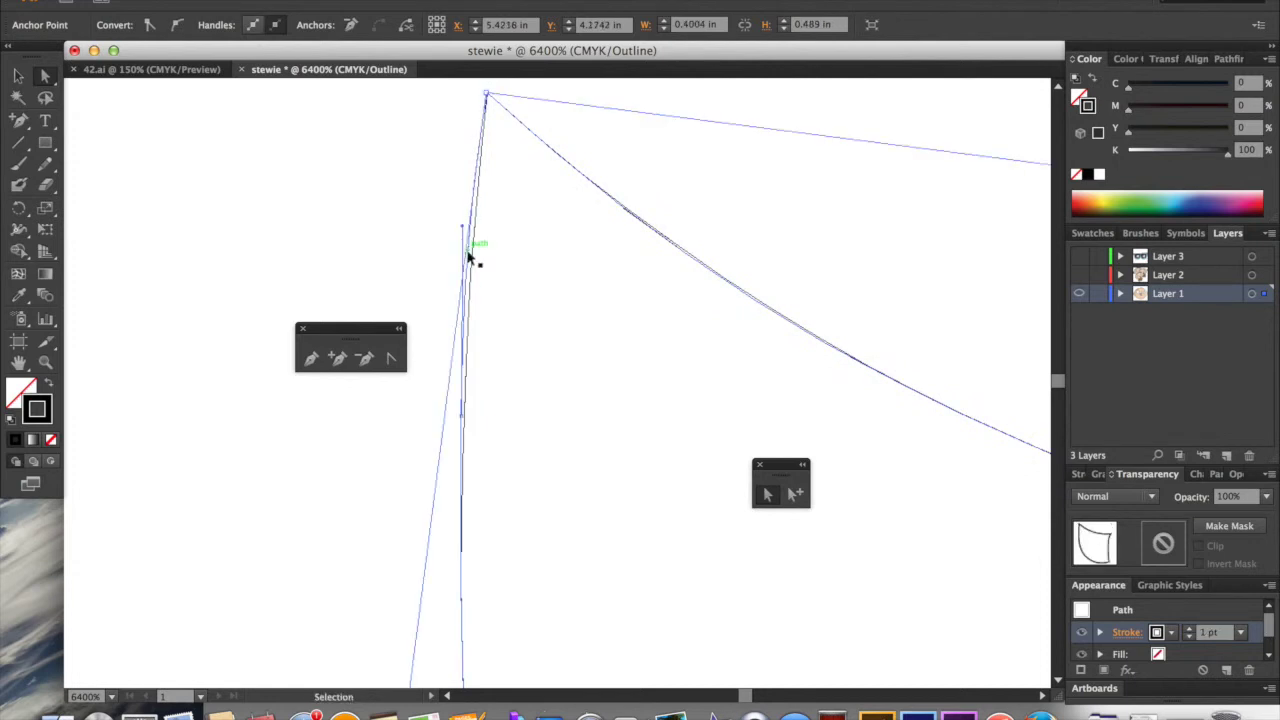
key(ctrl+y)
scroll(470, 259, right, 10)
scroll(470, 258, down, 2)
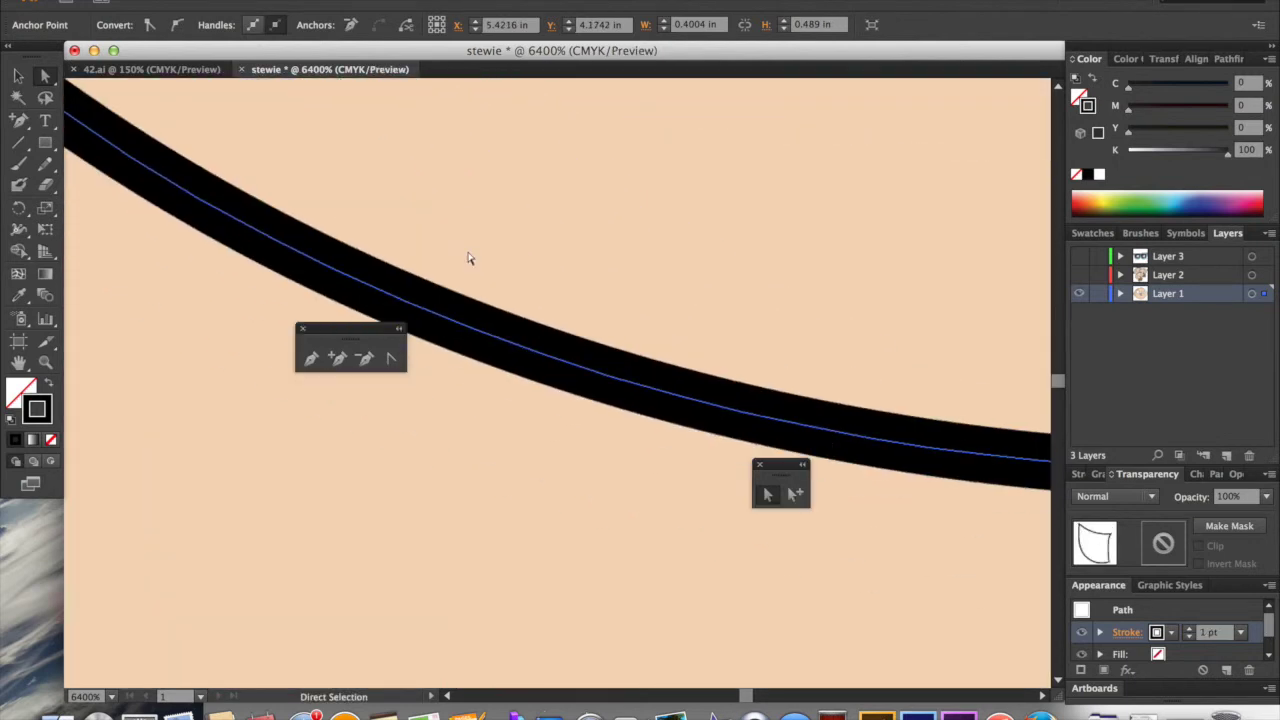
Try the mouth shape with its stroke set to none and undo the change.
click(51, 439)
key(ctrl+minus)
key(ctrl+minus)
key(ctrl+minus)
key(ctrl+minus)
key(ctrl+minus)
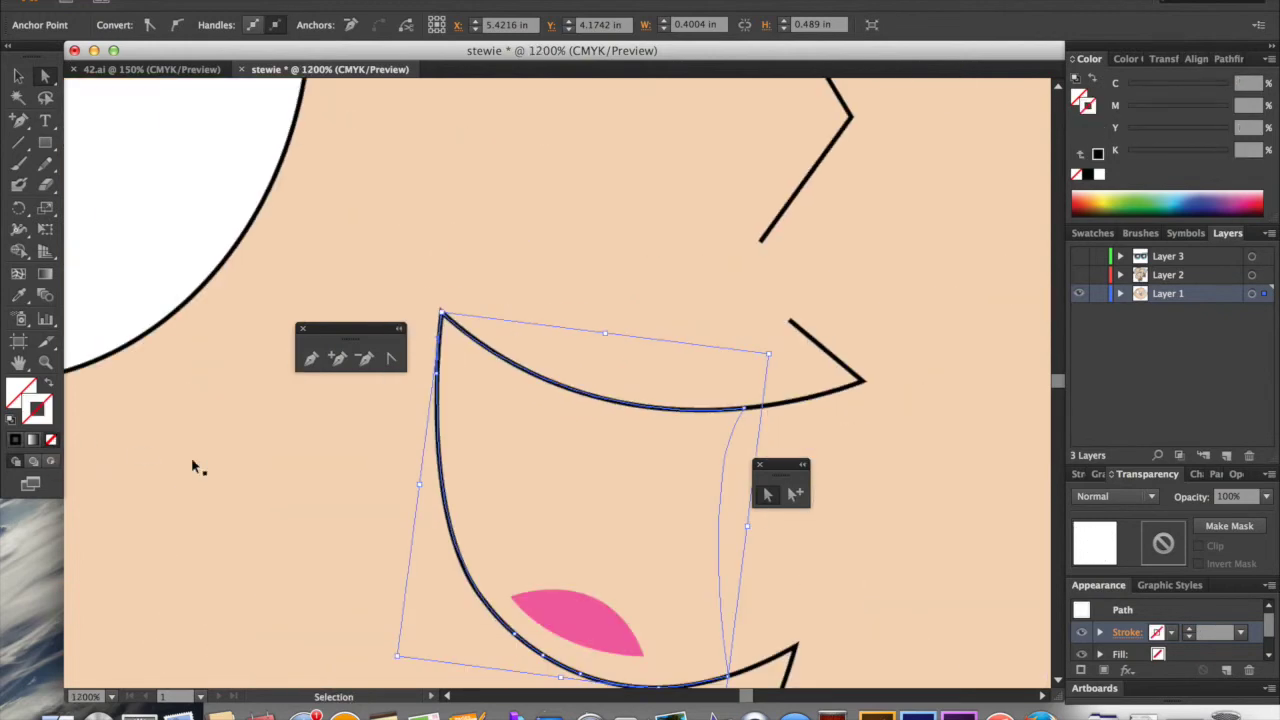
scroll(196, 467, down, 3)
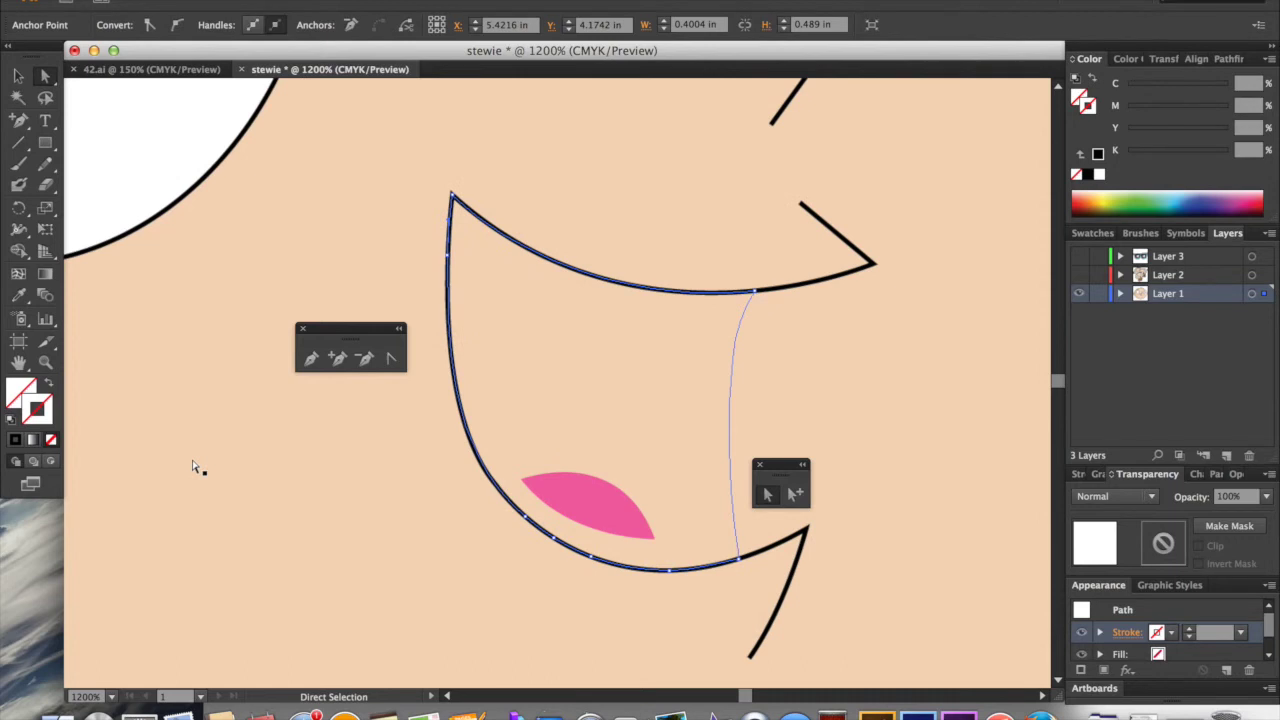
key(ctrl+z)
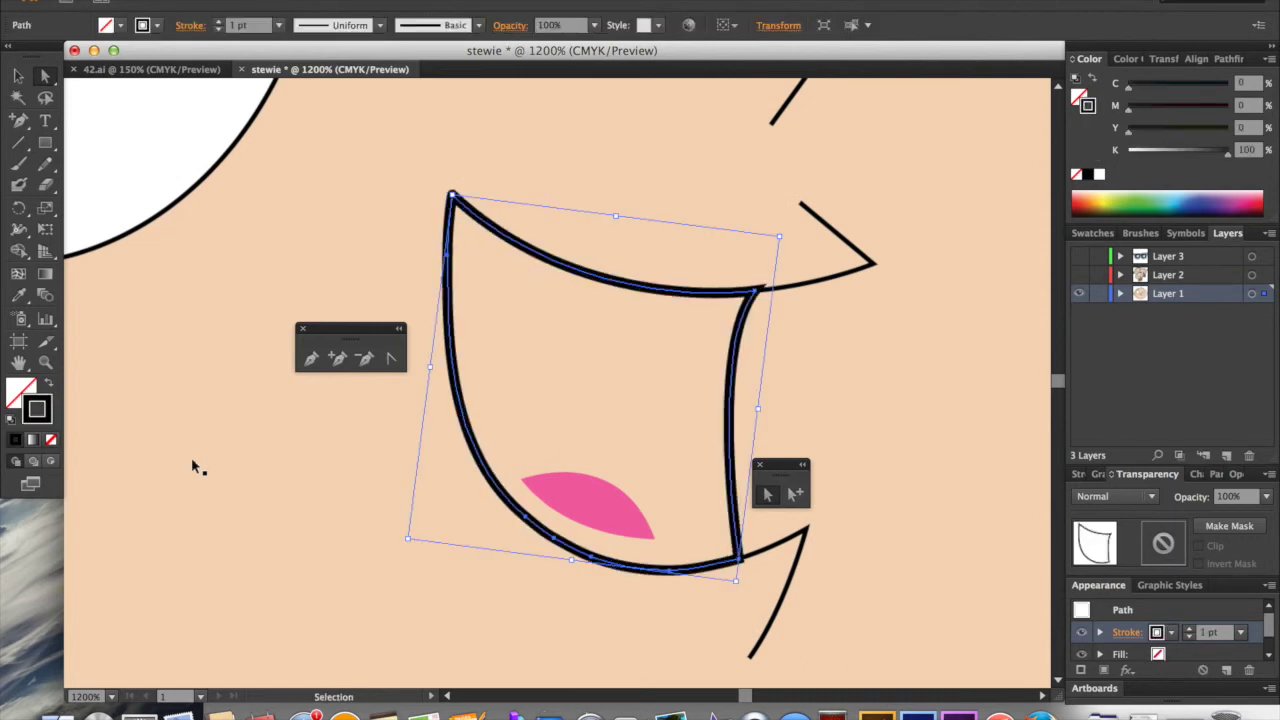
Swap the mouth shape's stroke and fill to give it a black fill without a stroke, and view the whole head with nothing selected.
click(50, 387)
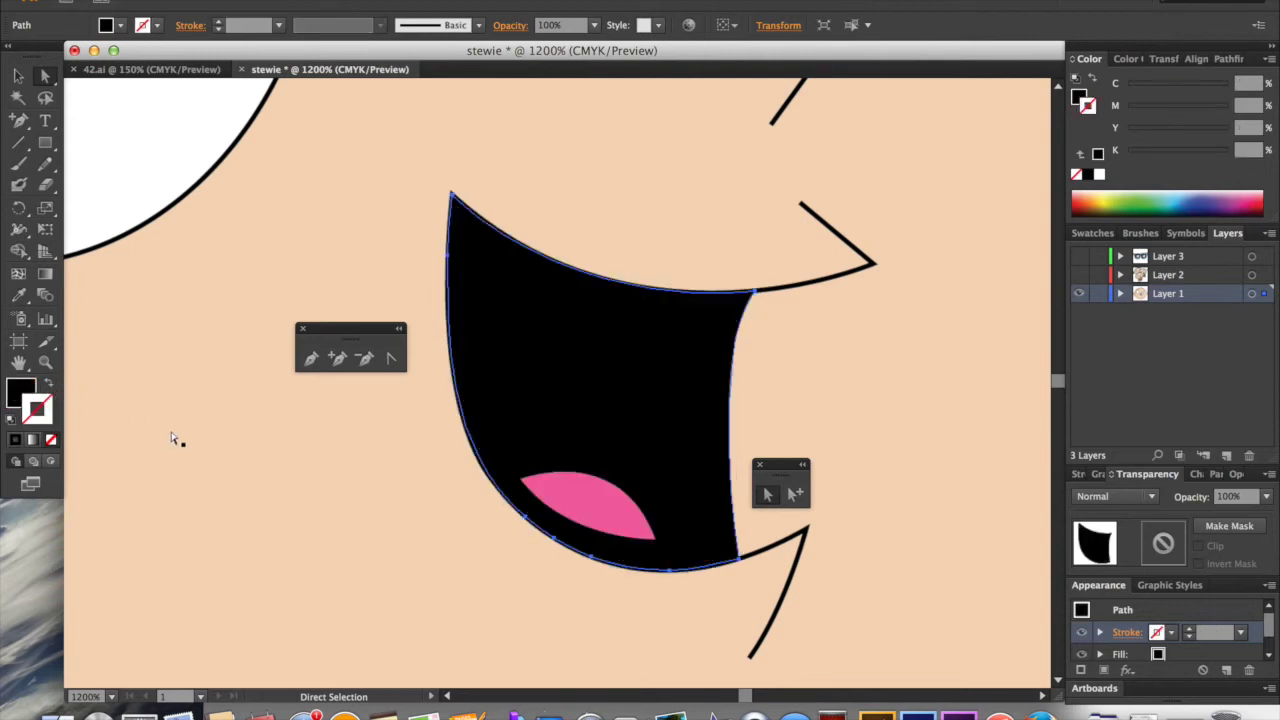
click(222, 267)
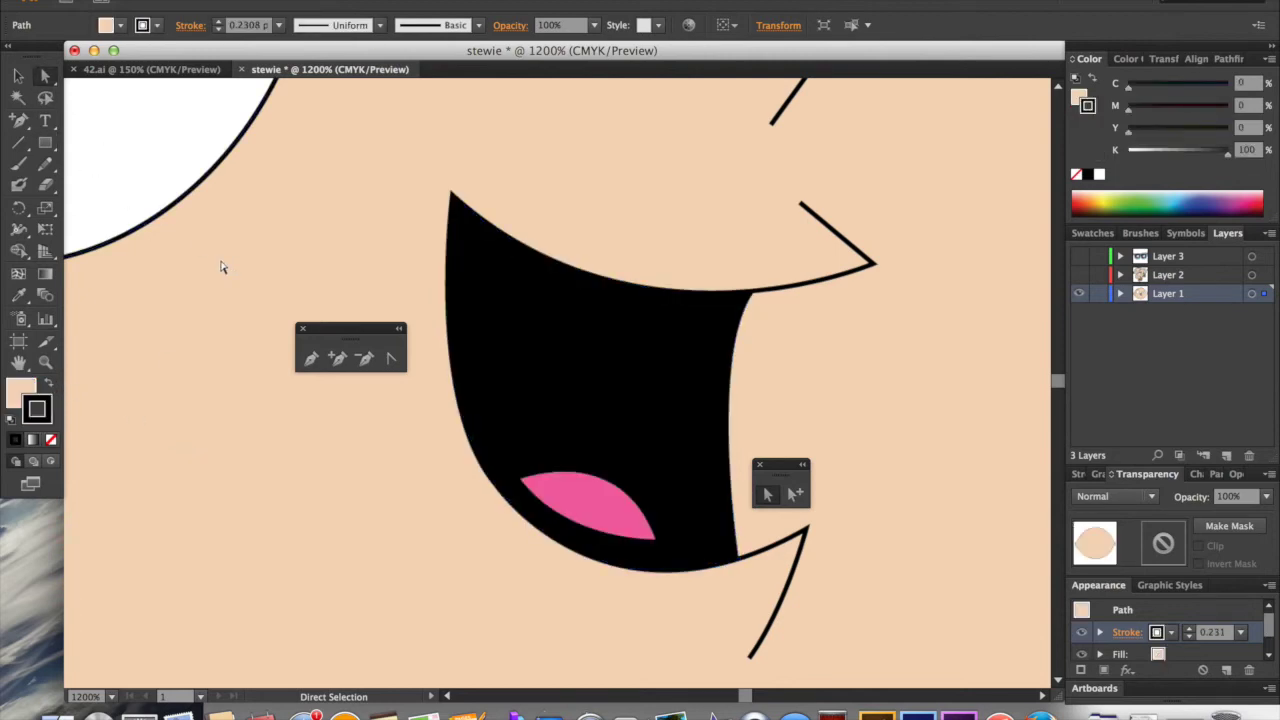
key(ctrl+minus)
key(ctrl+minus)
key(ctrl+minus)
key(ctrl+minus)
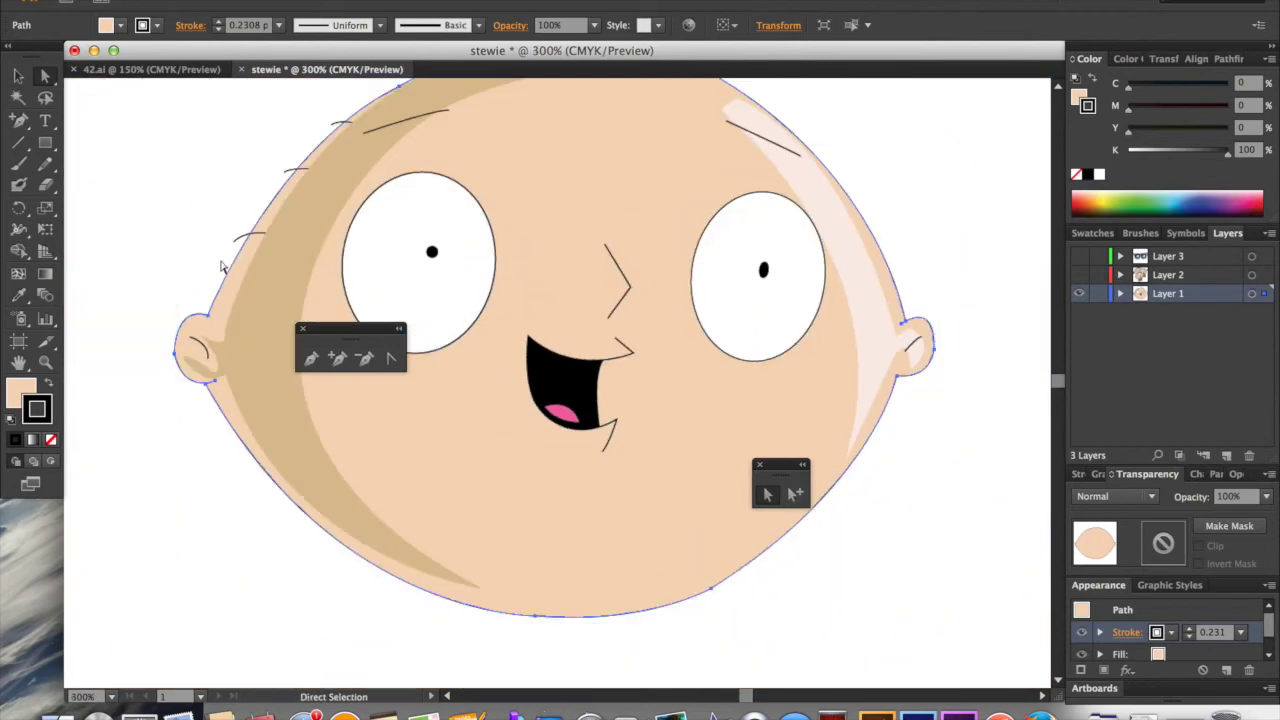
click(953, 433)
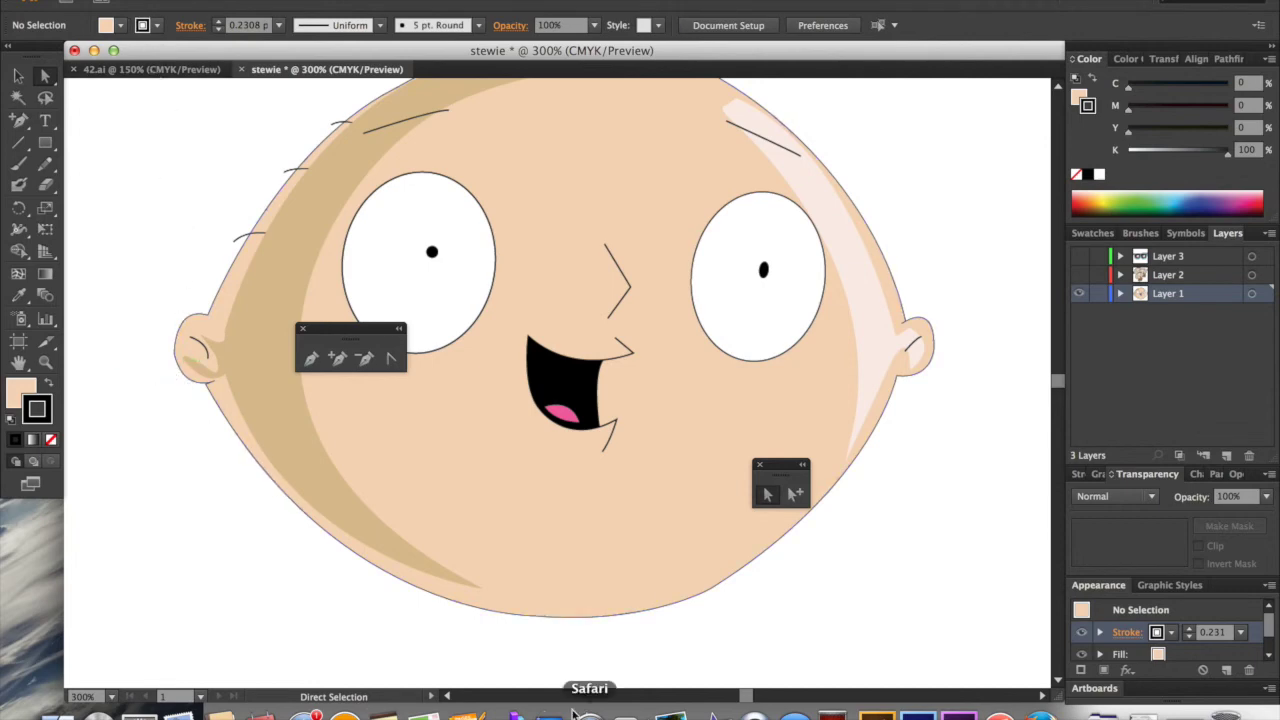
click(755, 712)
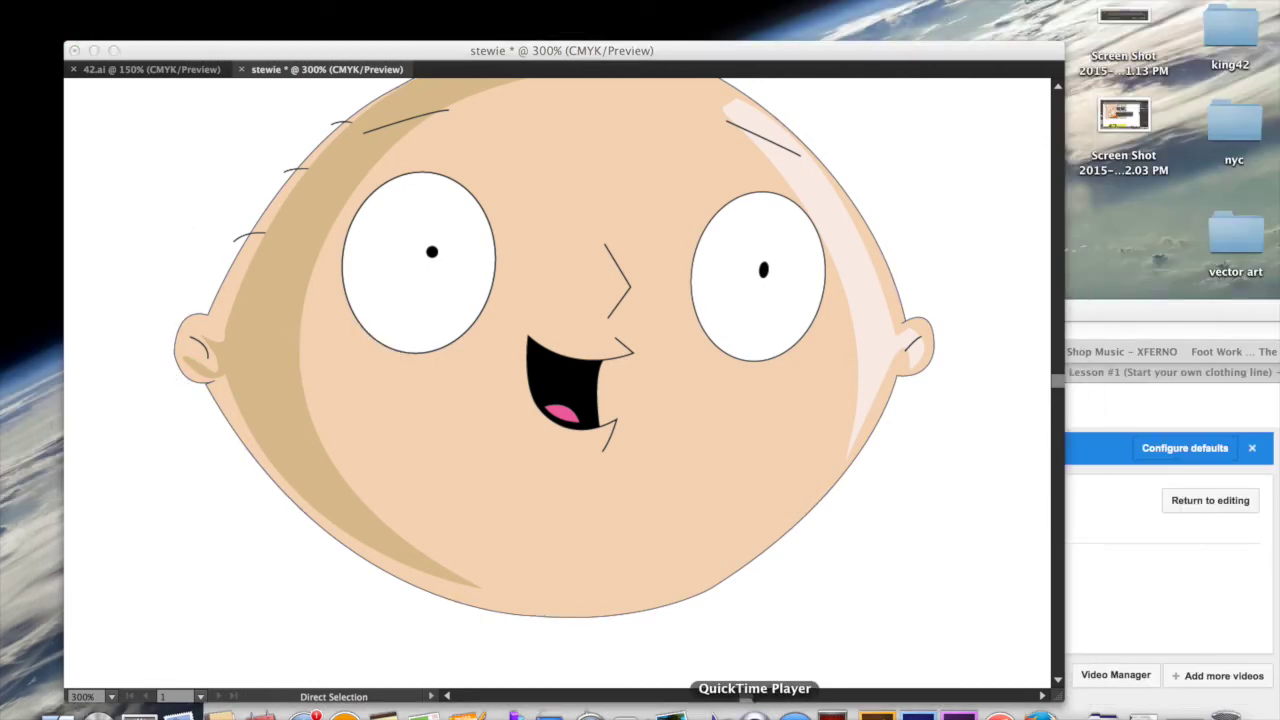
click(266, 152)
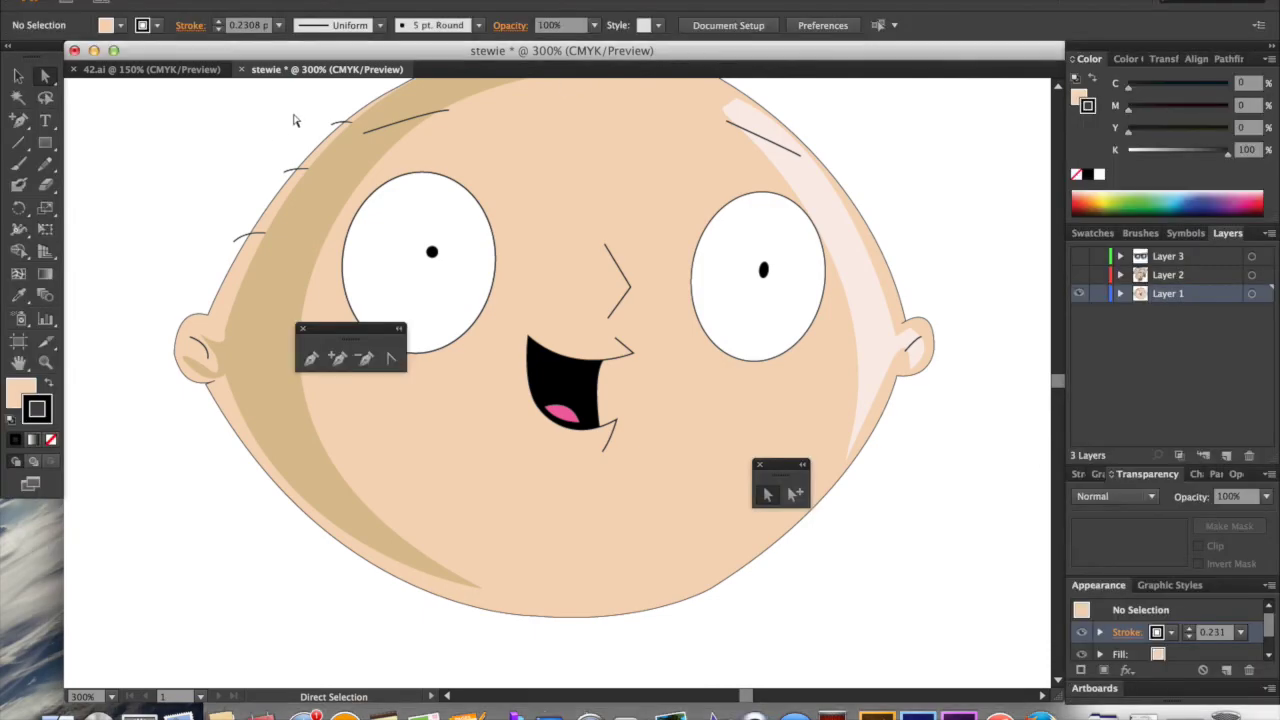